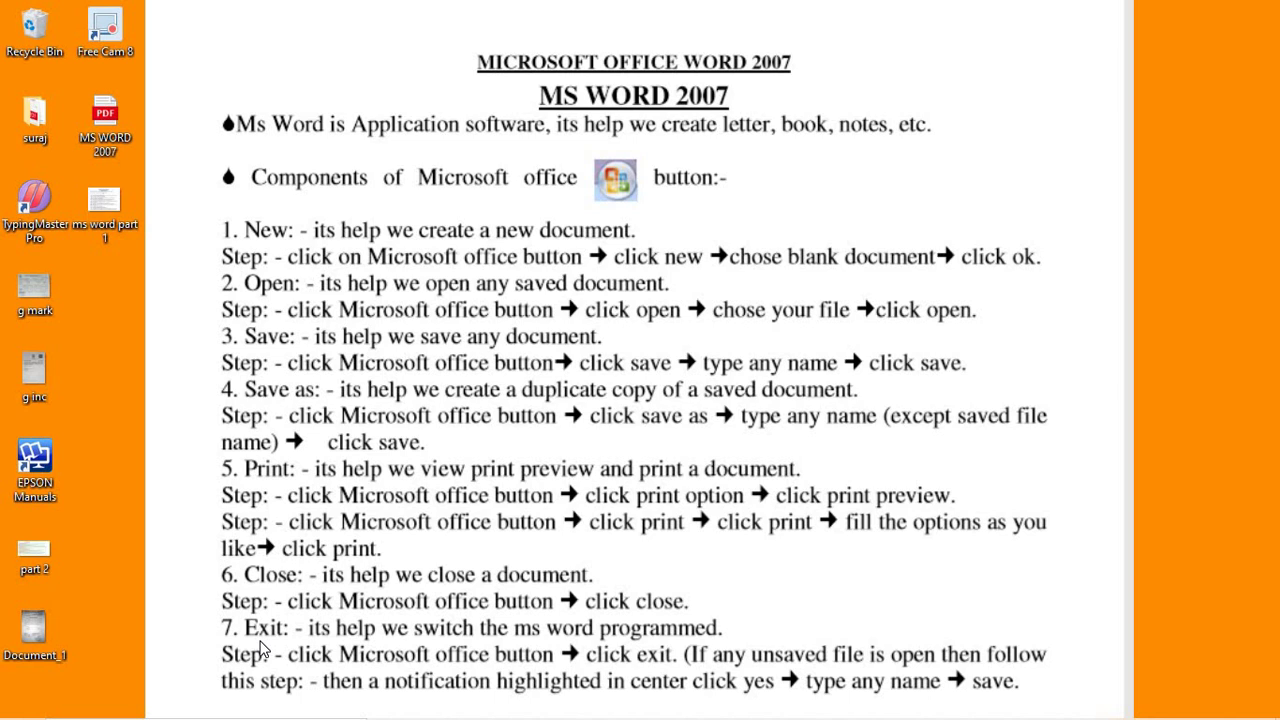
- Launch Word 2007 by running winword from the Run dialog
key("super+r")
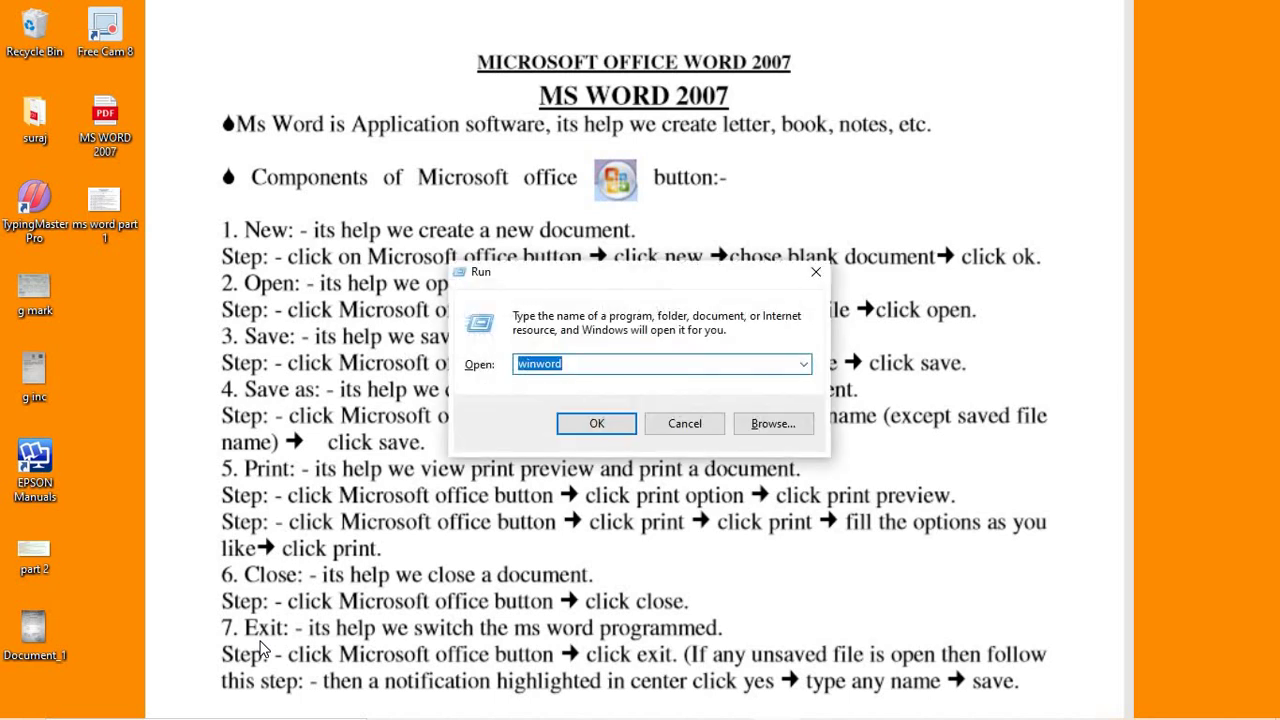
key("BackSpace")
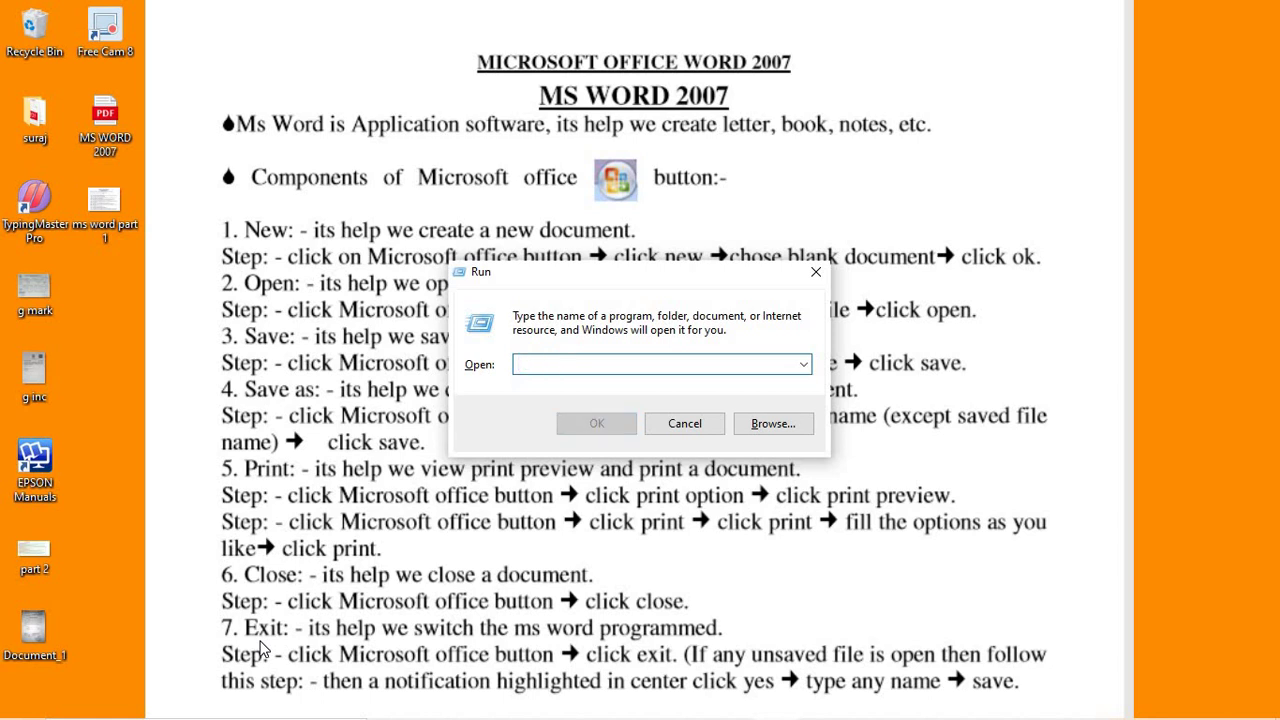
type("win")
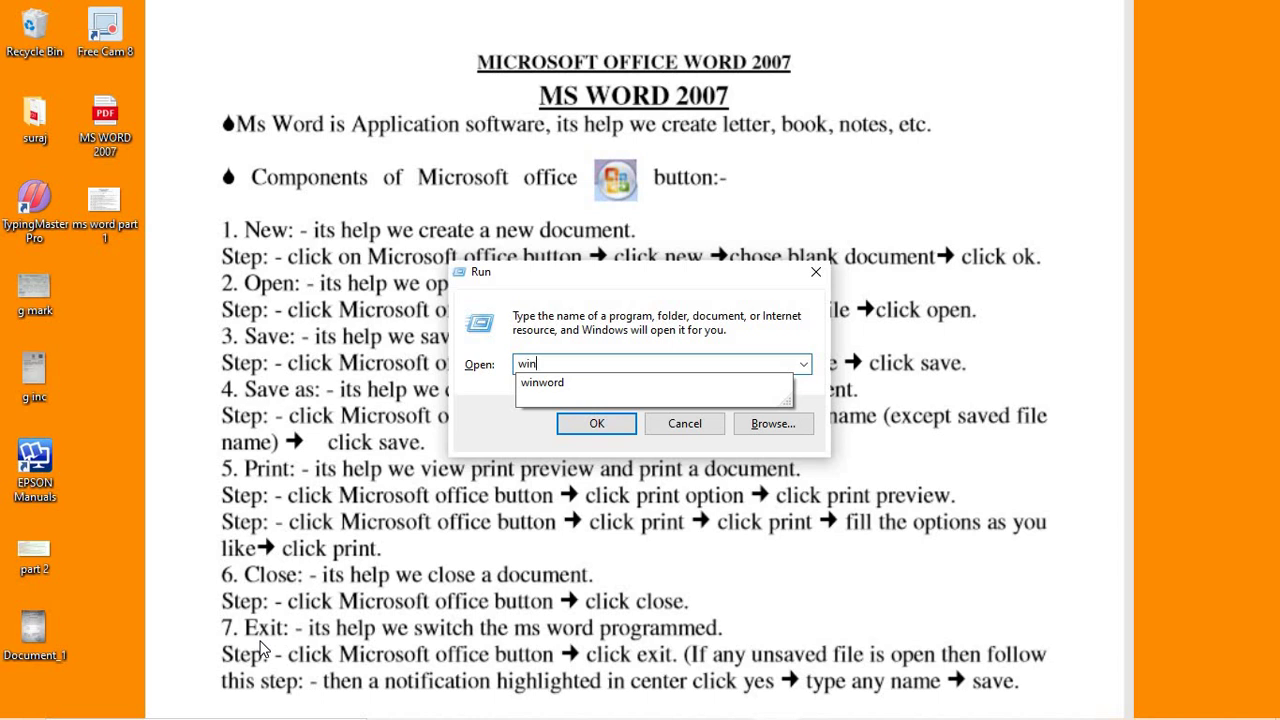
type("word")
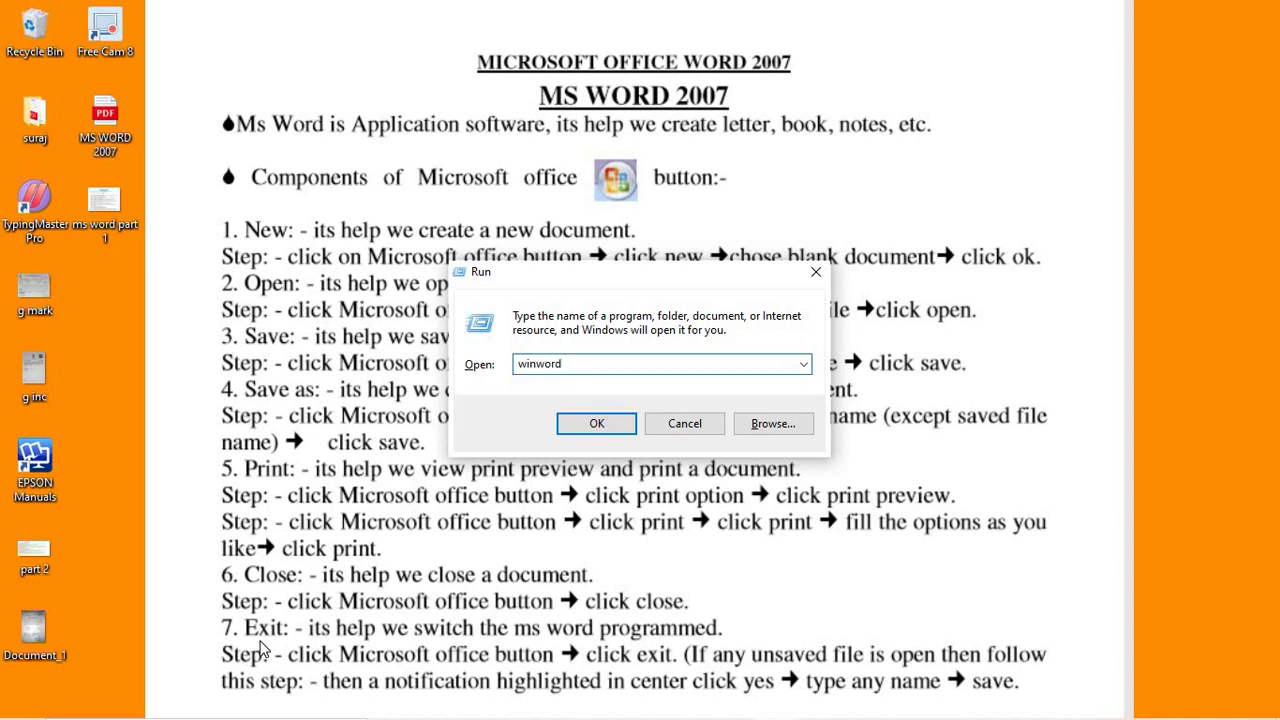
key("Return")
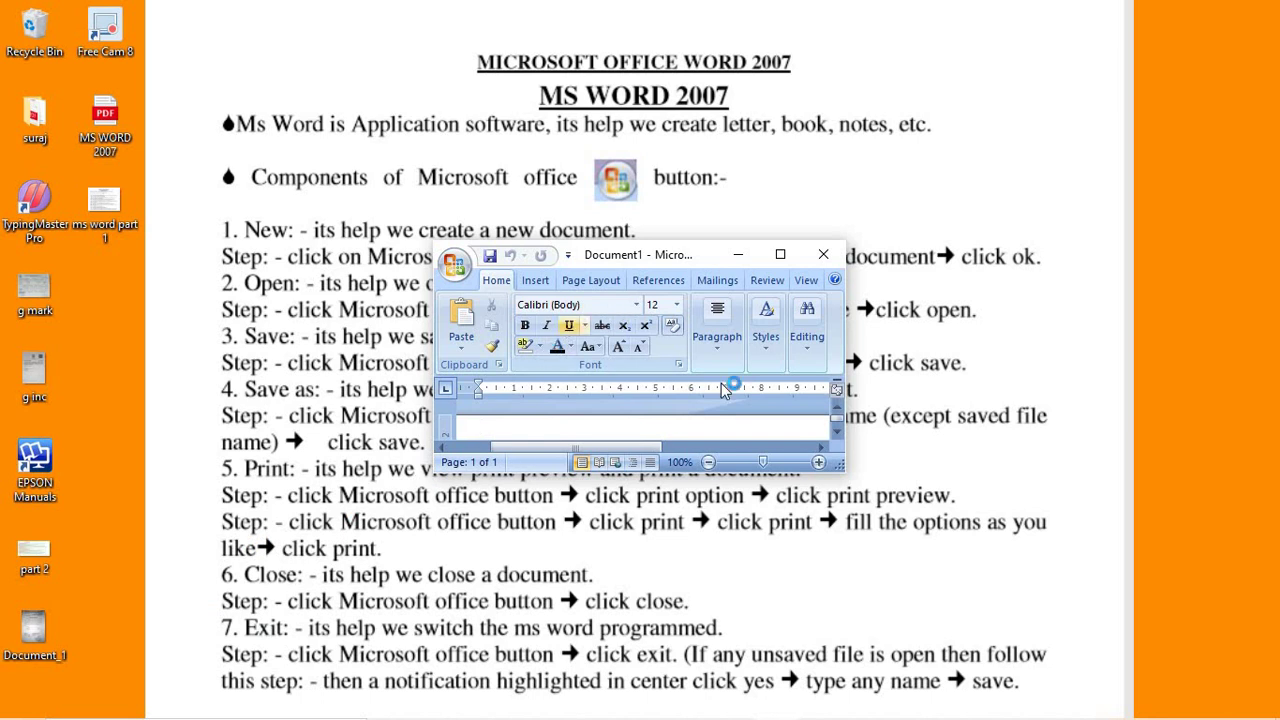
- Maximize Document1 and type a short two-word line at the top of the page
left_click(782, 254)
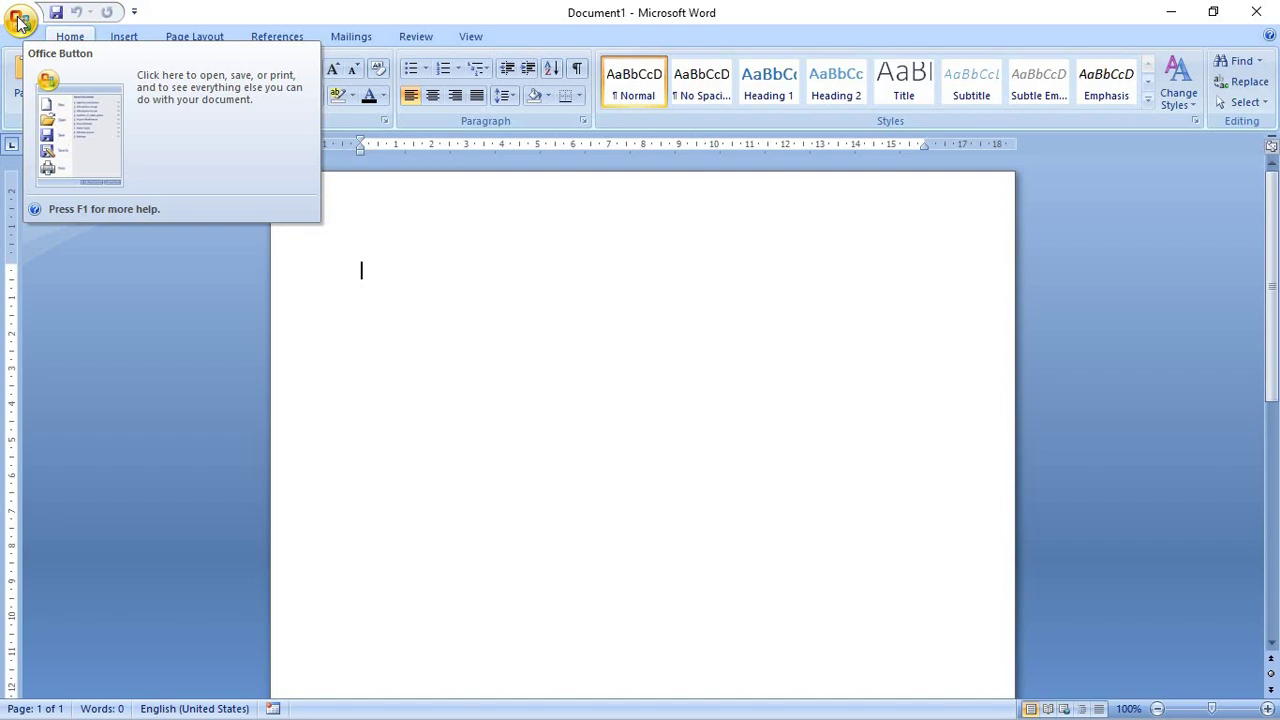
left_click(20, 22)
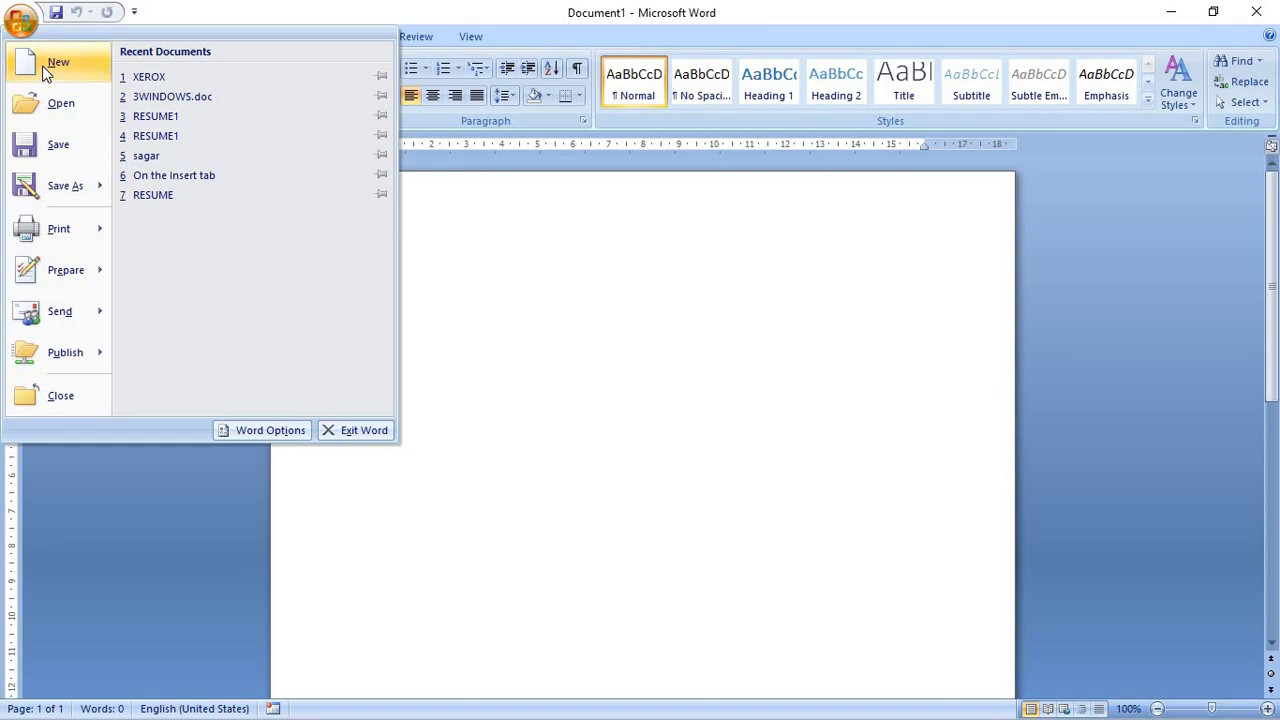
left_click(510, 278)
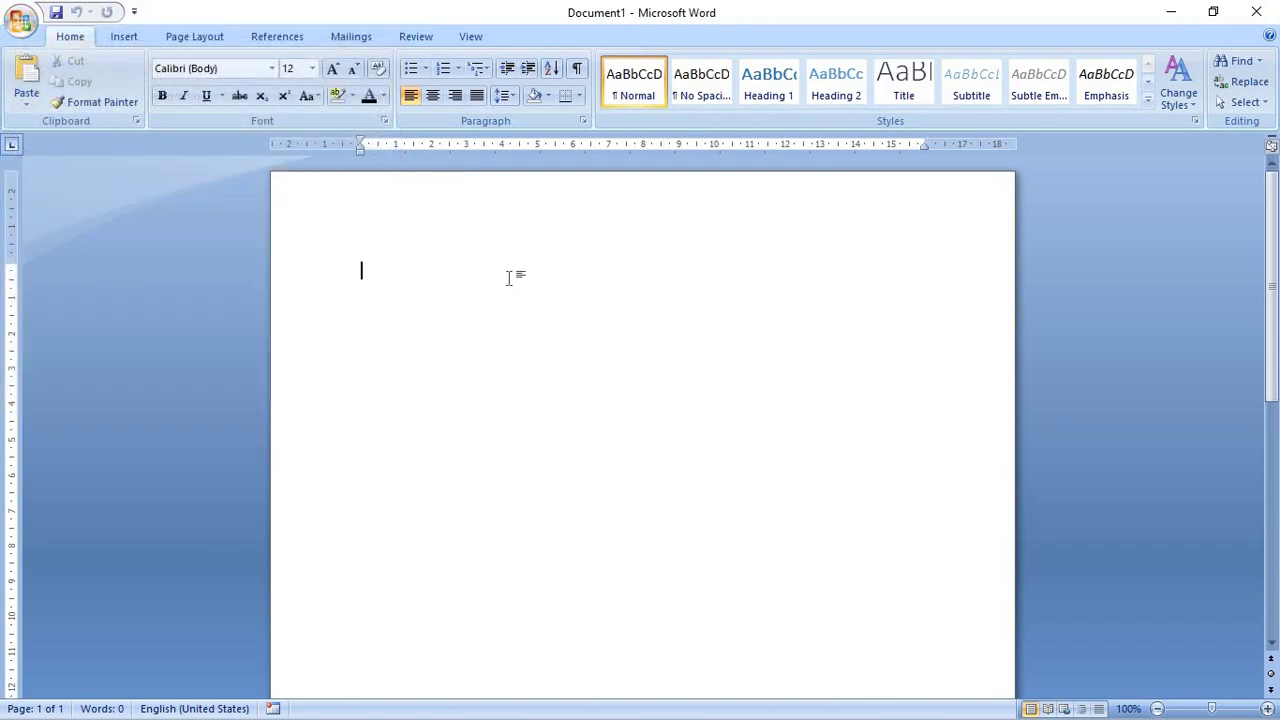
type("sa")
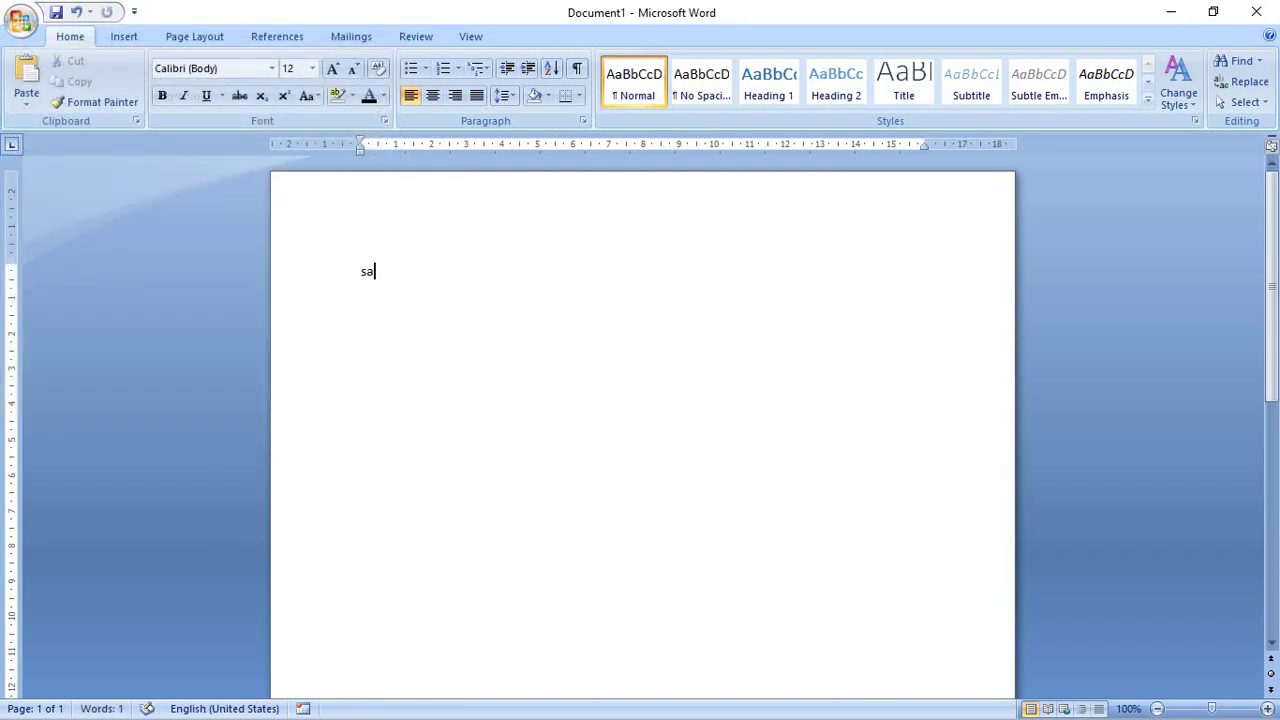
type("gar ")
type("com")
type("puter")
- Create a new blank Document2 from the Office menu, maximize it, and type a line of text
left_click(30, 30)
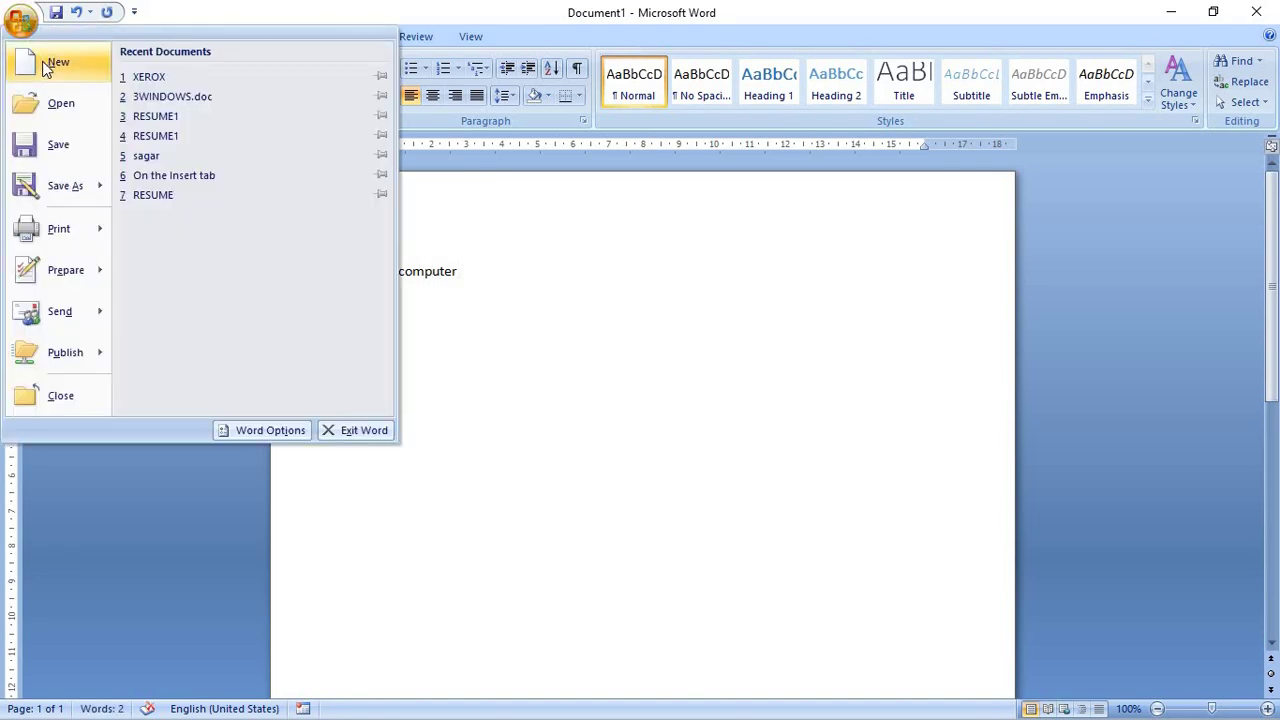
left_click(42, 61)
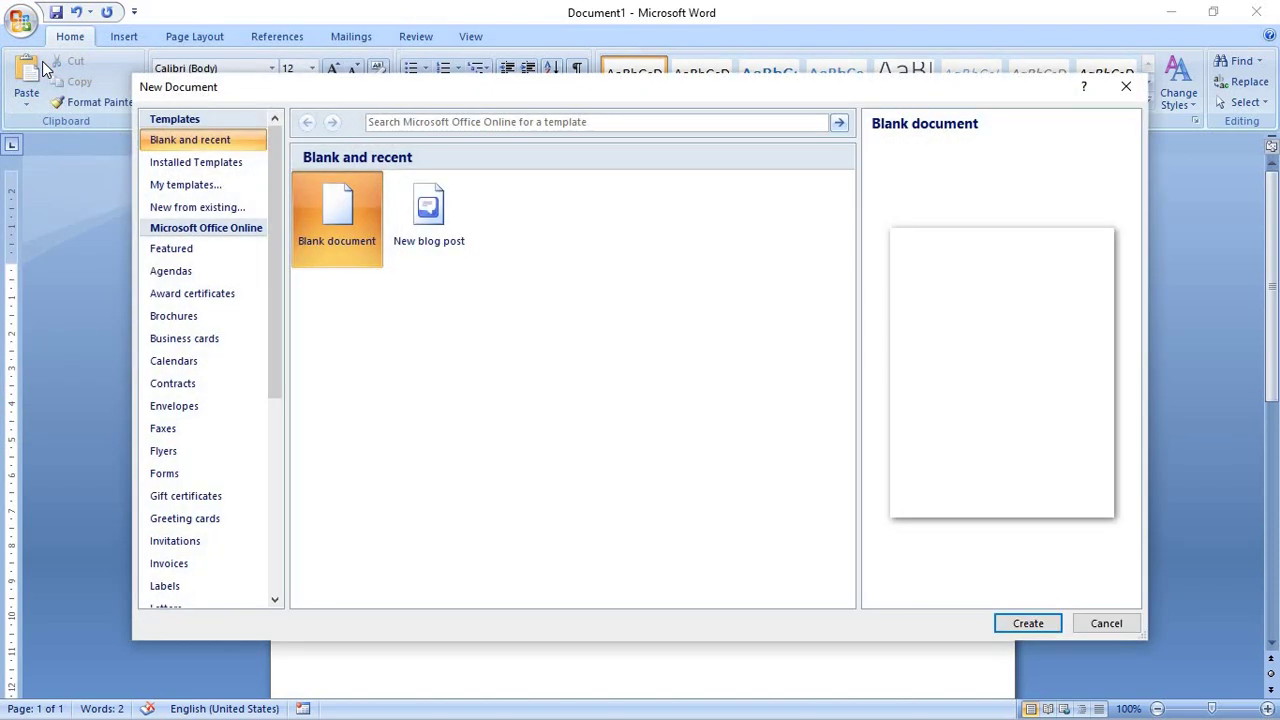
left_click(1029, 623)
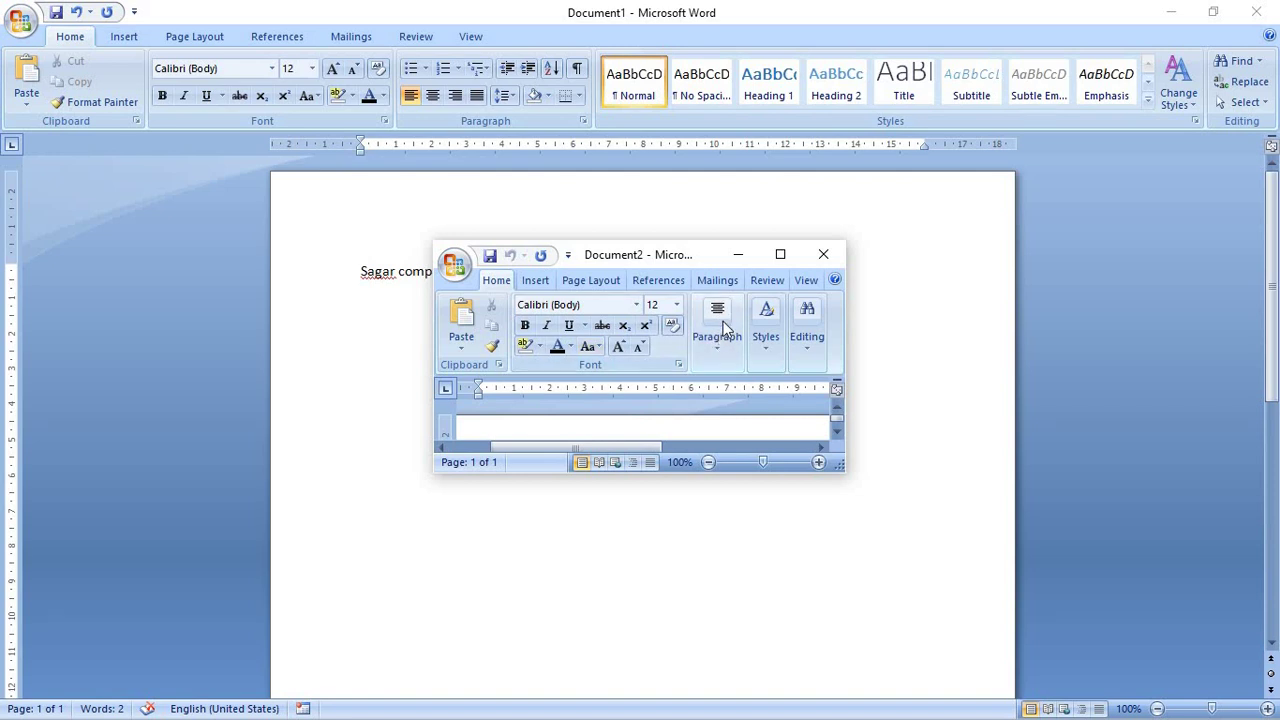
left_click(781, 255)
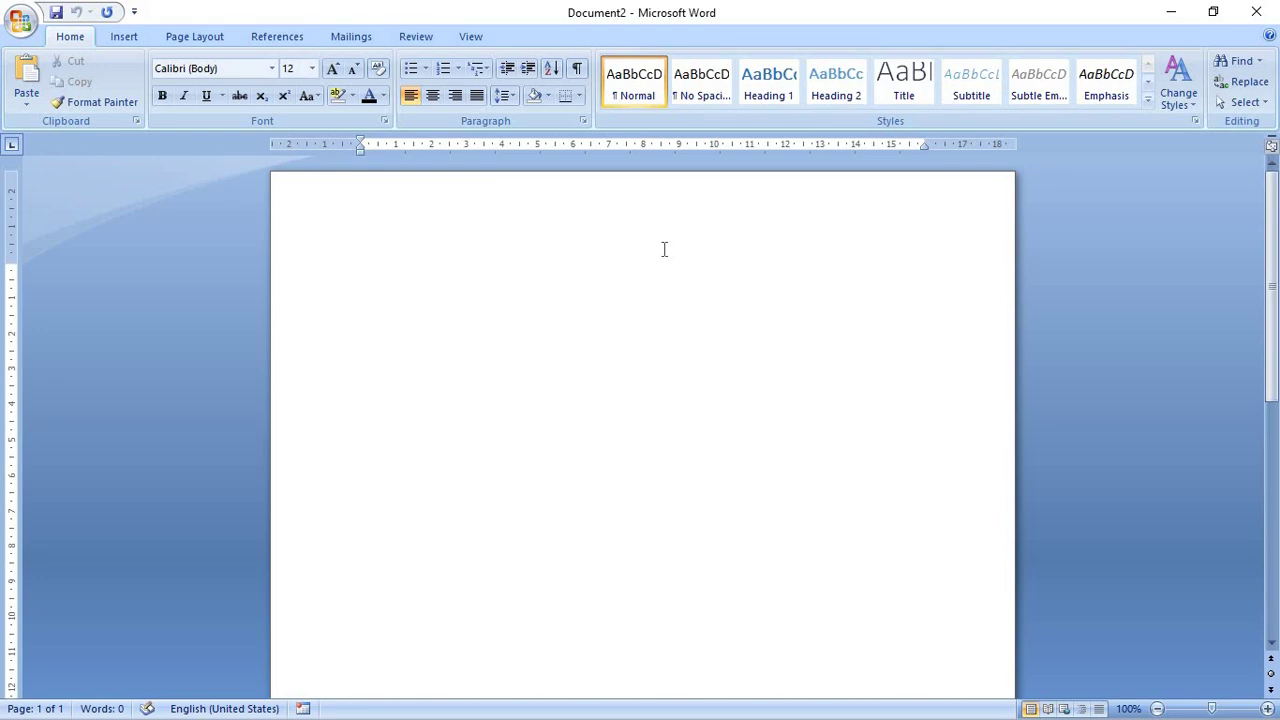
type("sura")
type("j ")
type("dtgdhdh")
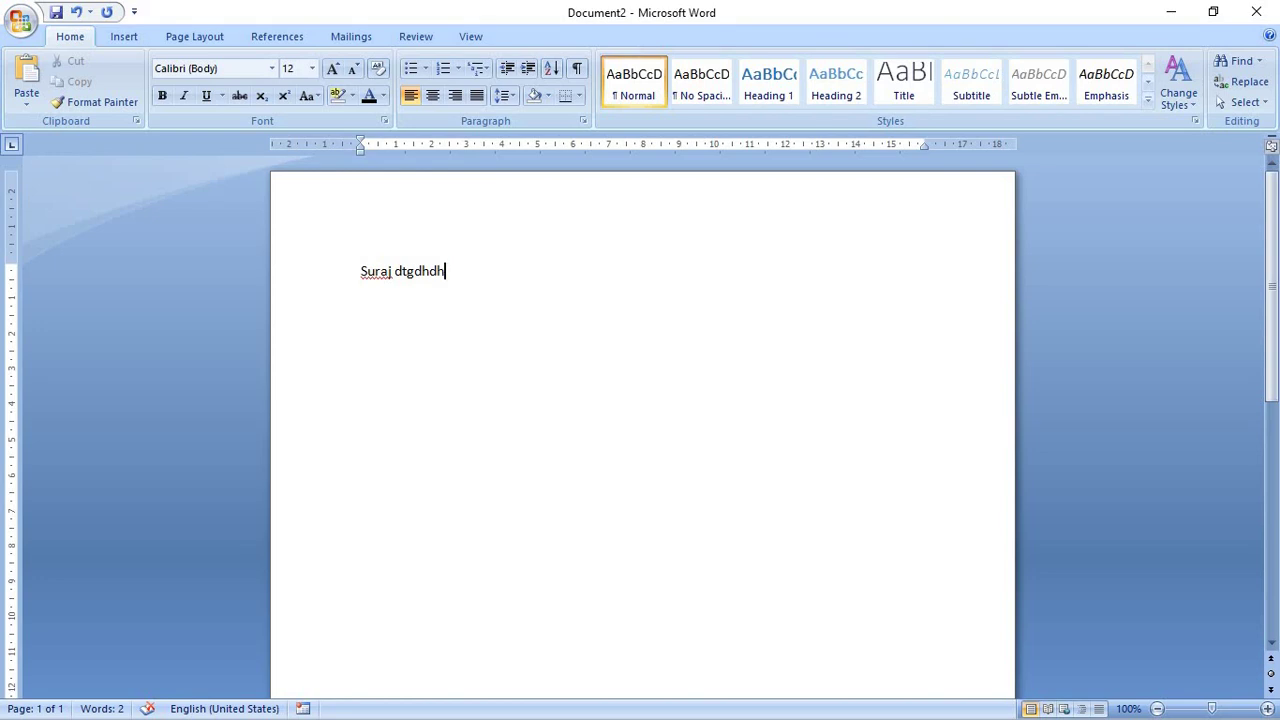
- Start another blank Document3 with Ctrl+N and maximize it
key("ctrl+n")
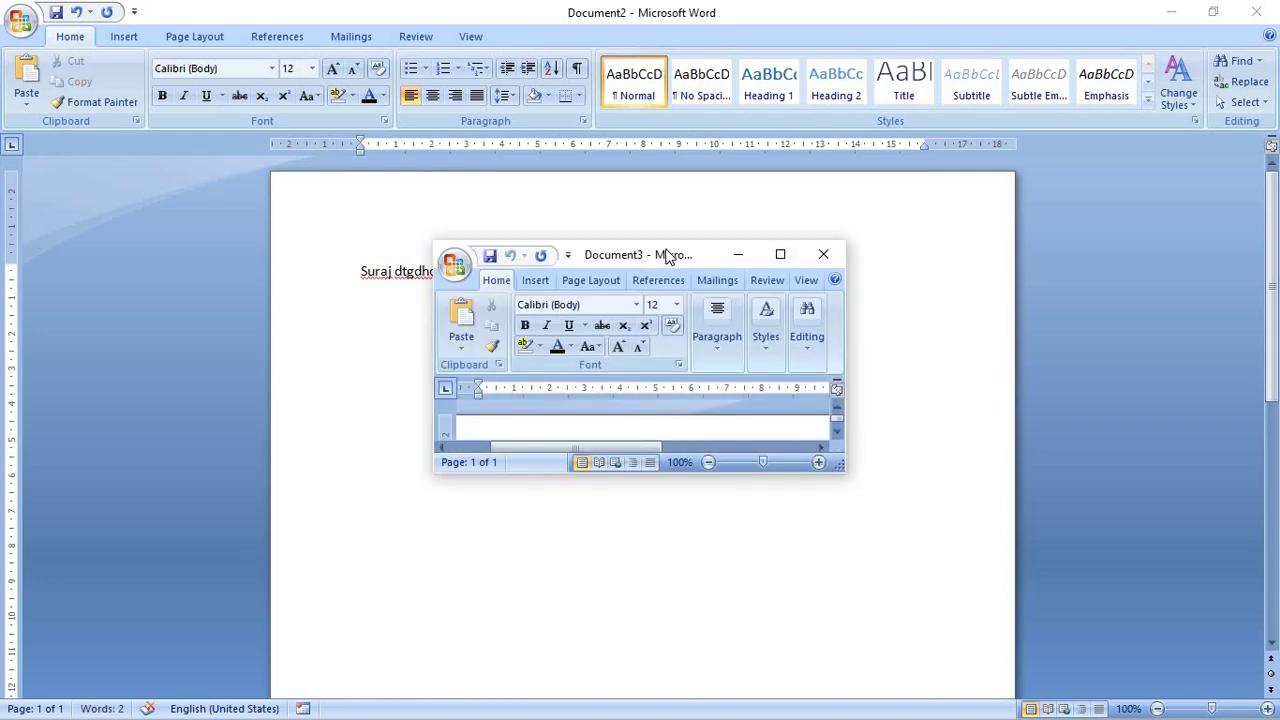
left_click(780, 254)
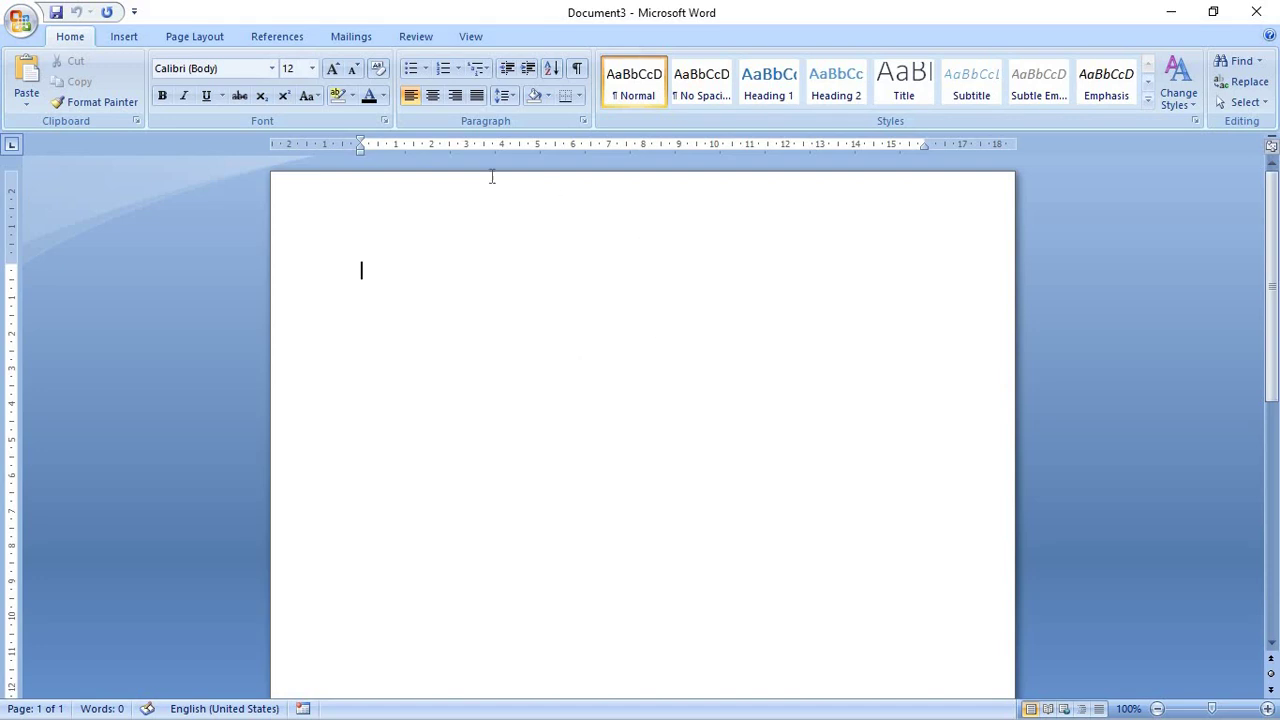
left_click(22, 22)
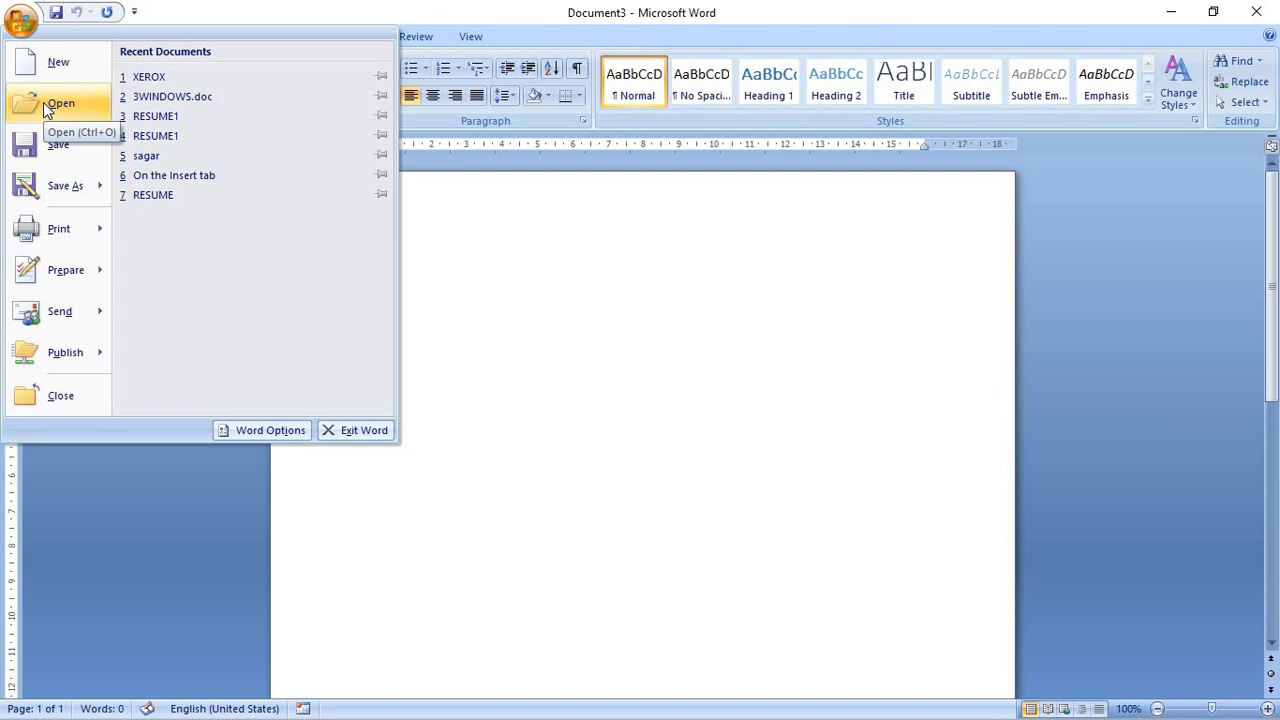
- Open the XEROX document from the Documents folder
left_click(43, 102)
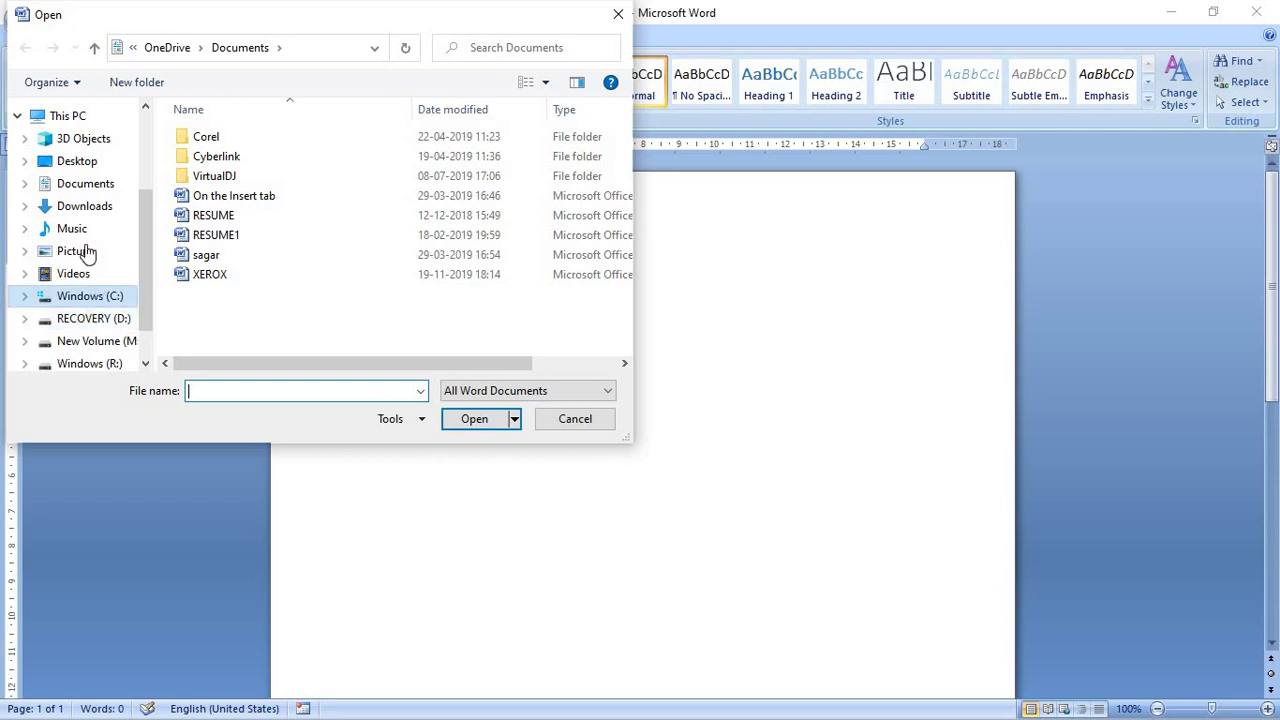
left_click(86, 208)
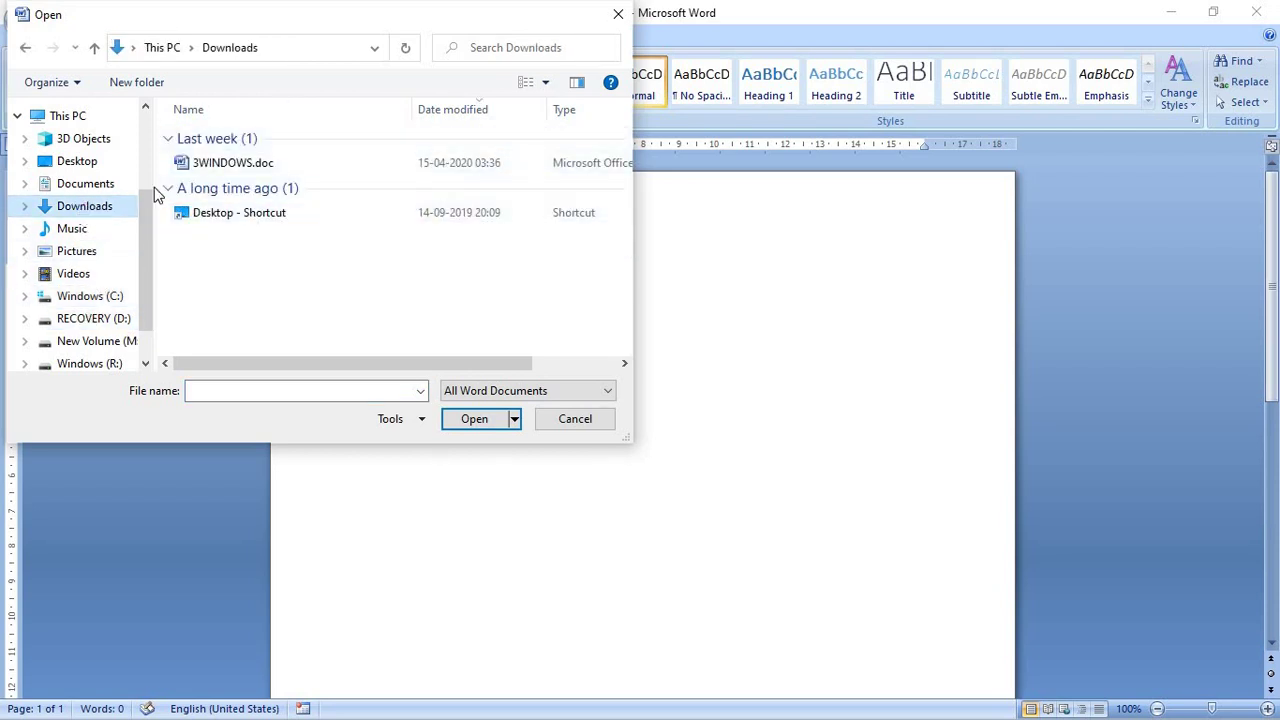
left_click(88, 188)
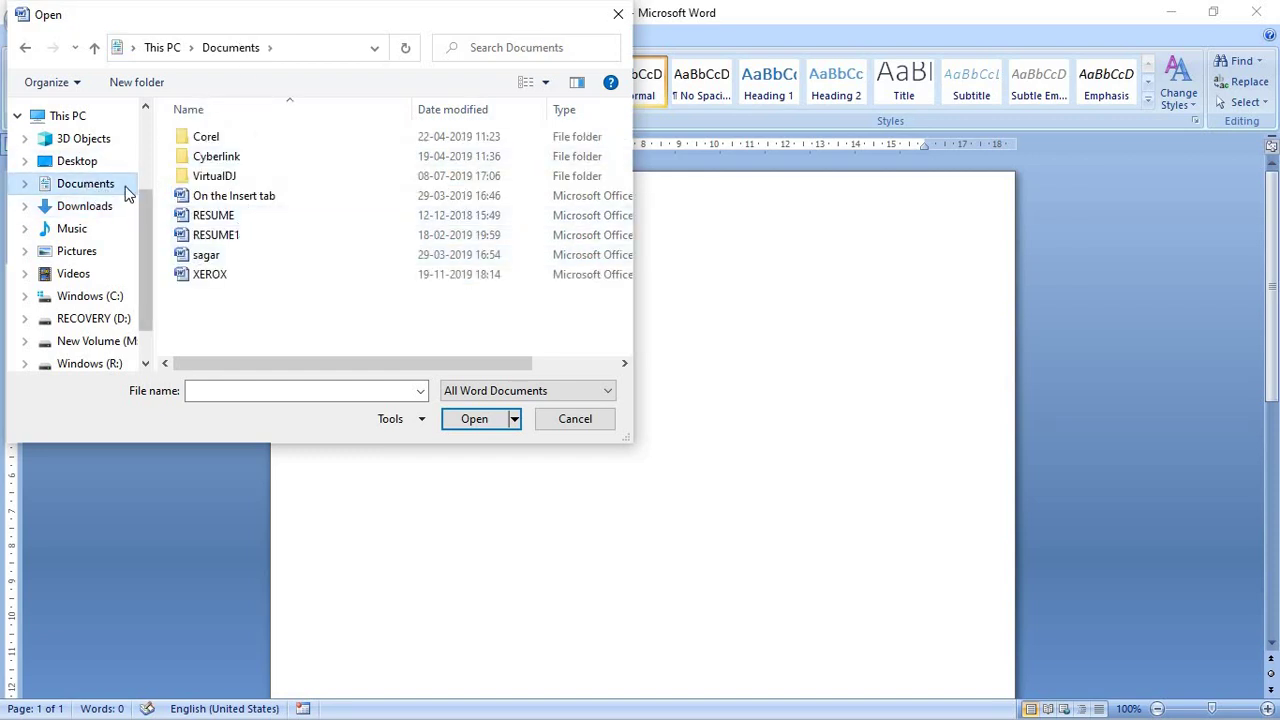
left_click(207, 283)
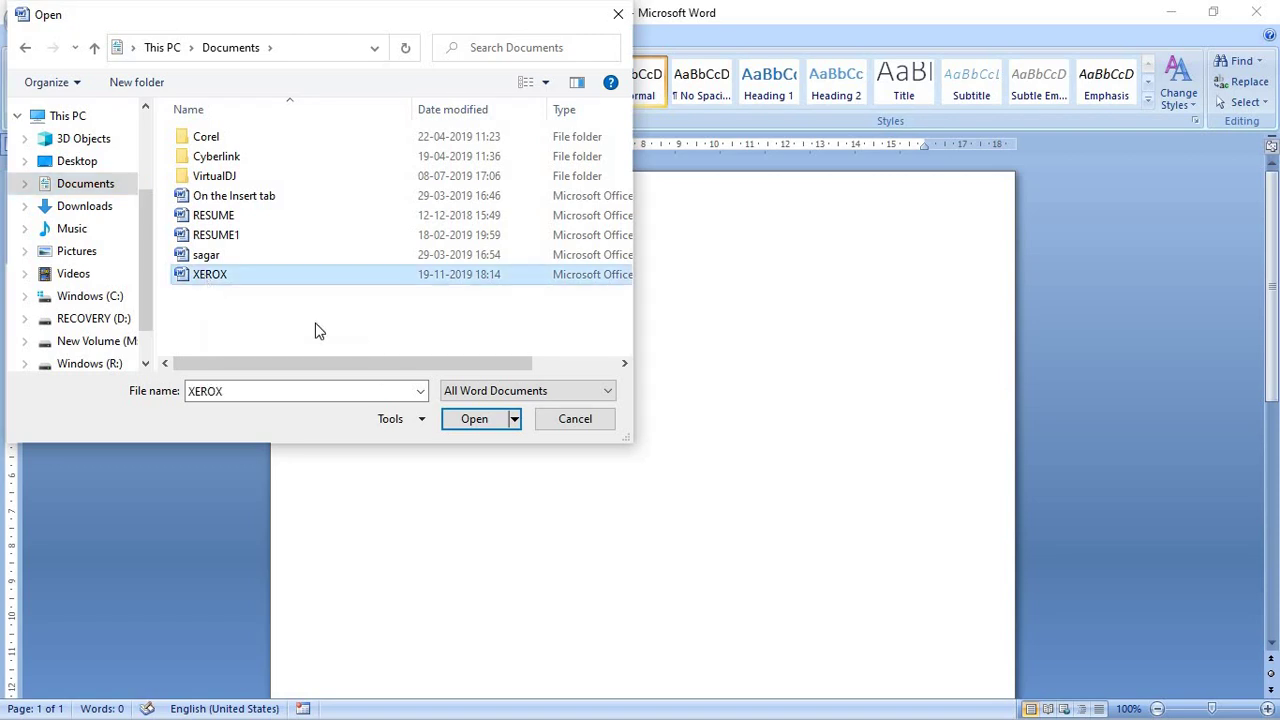
left_click(475, 420)
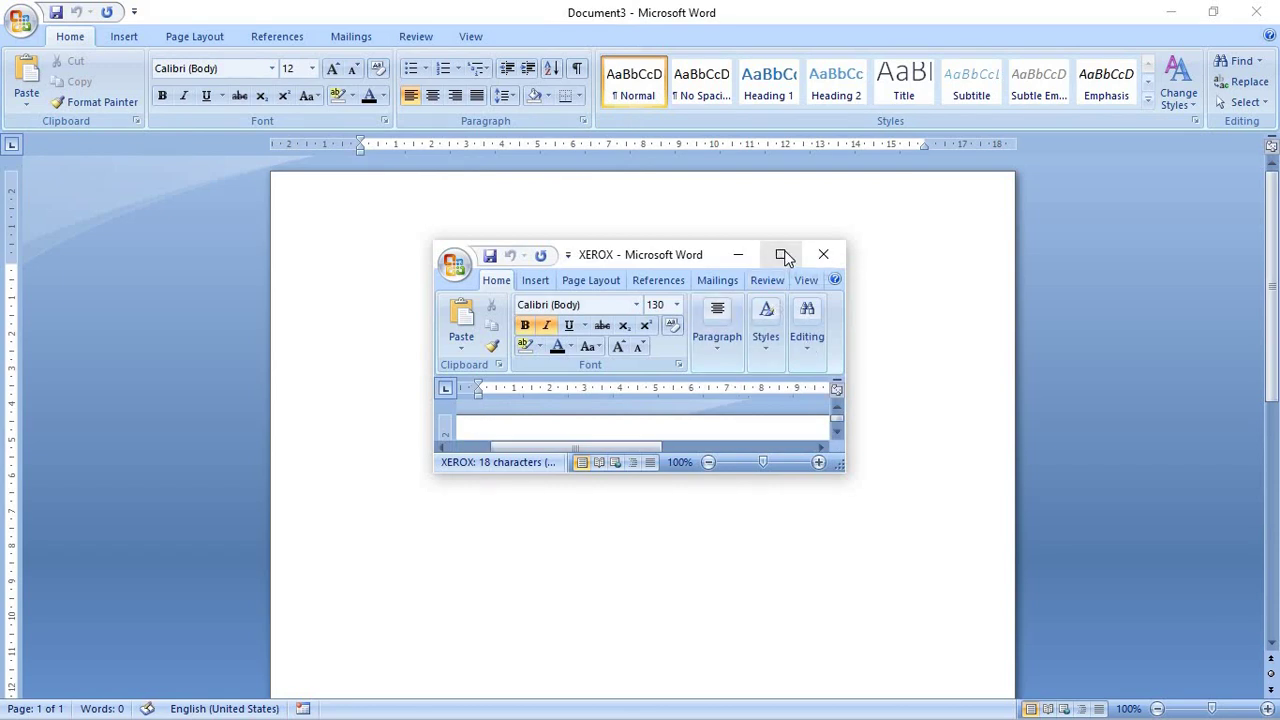
- Maximize the XEROX window and bring up the Open dialog again with Ctrl+O
left_click(782, 256)
scroll(571, 294, "down", 5)
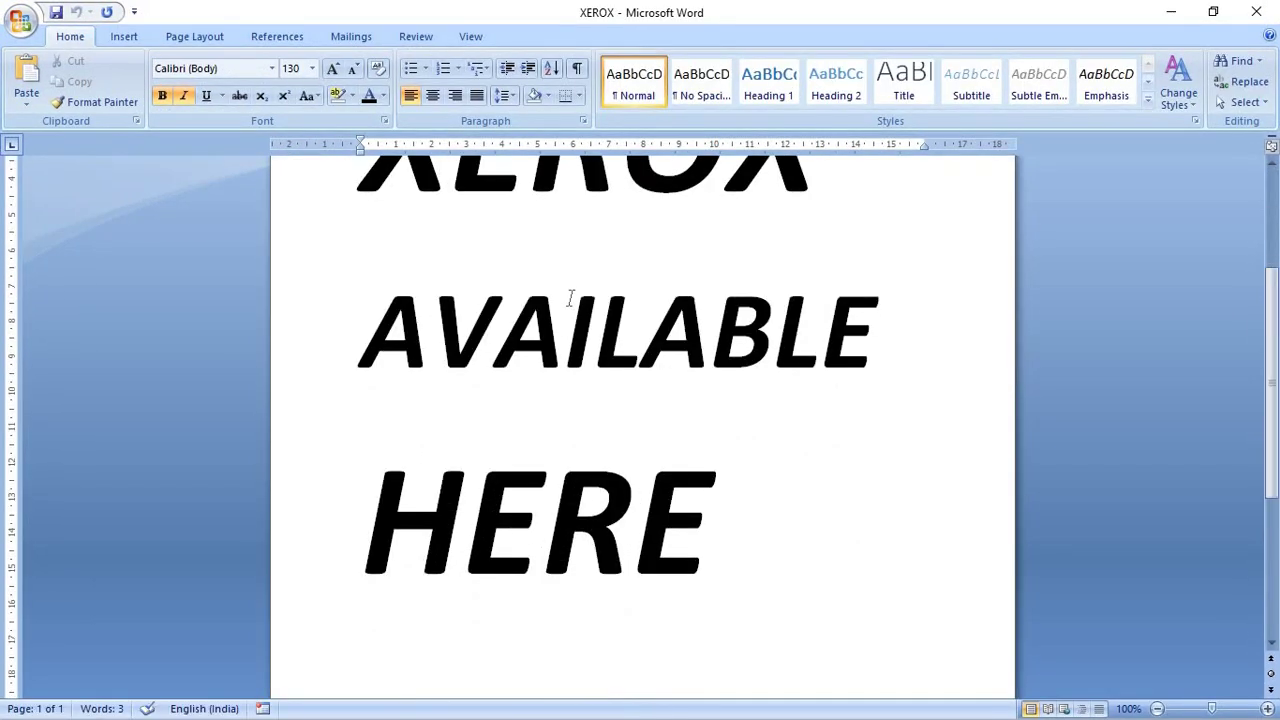
scroll(571, 300, "up", 3)
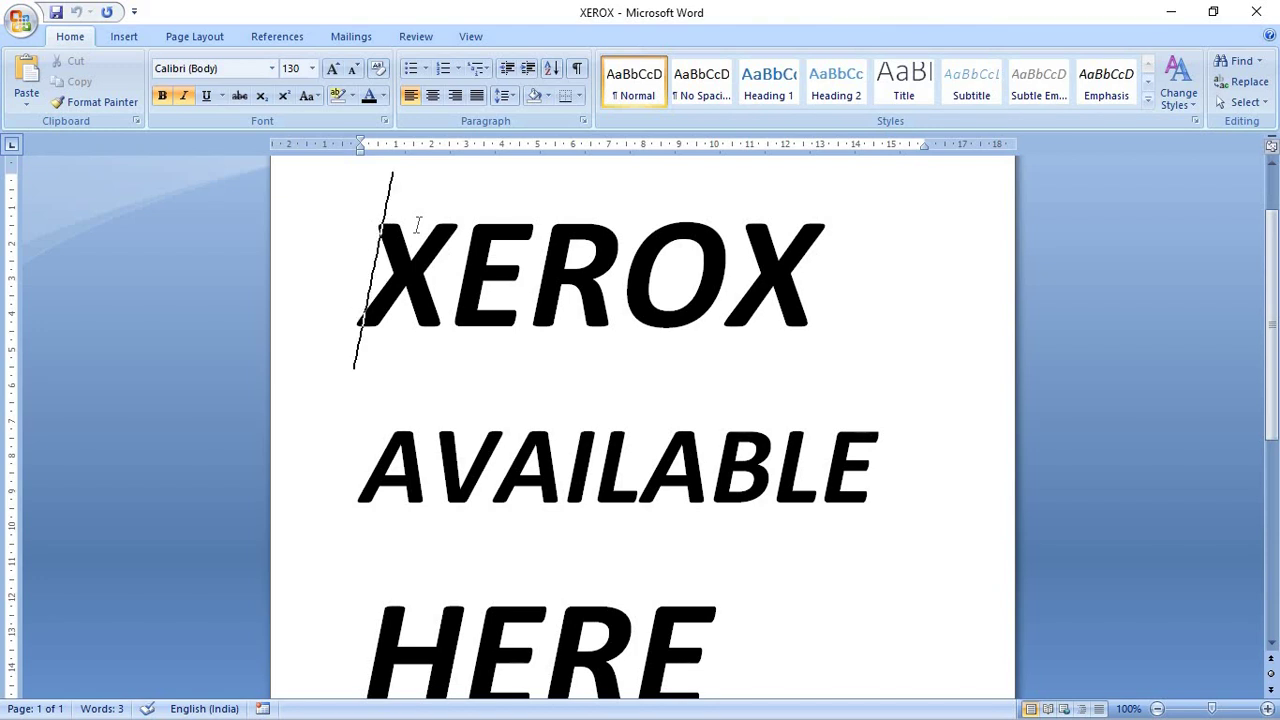
key("ctrl+o")
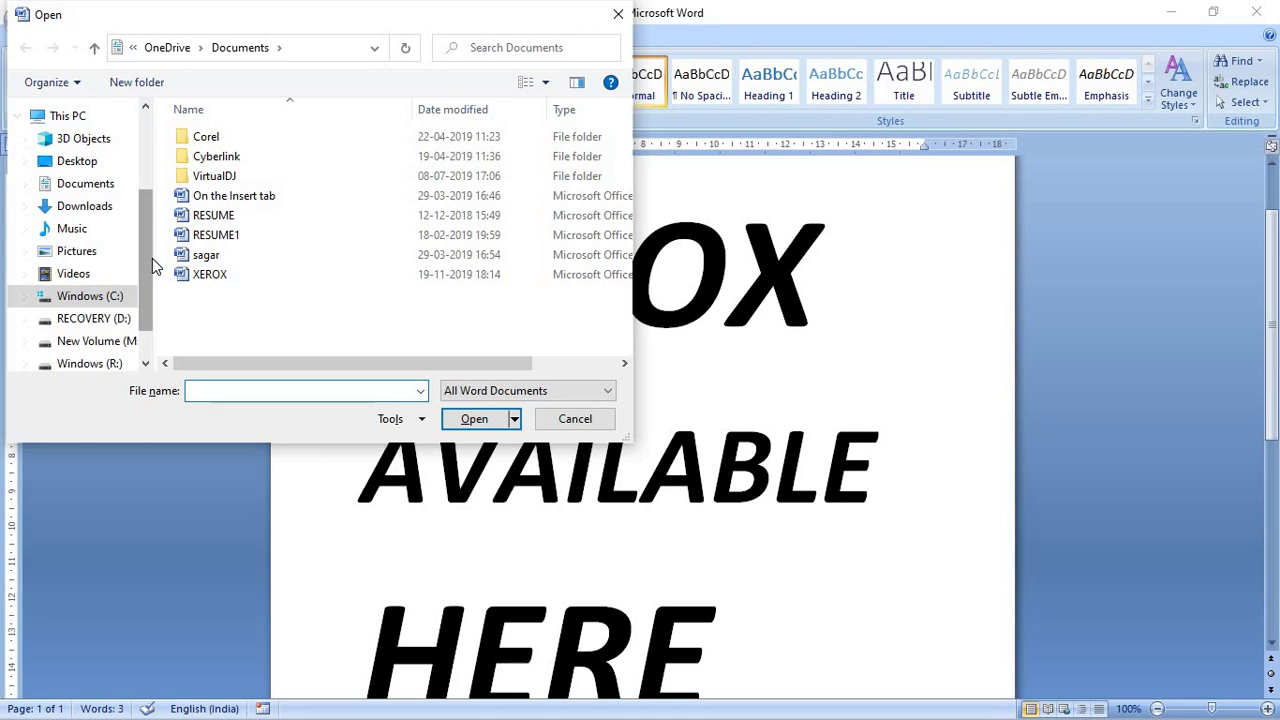
- Open the RESUME document from the Documents folder
left_click(210, 217)
left_click(452, 414)
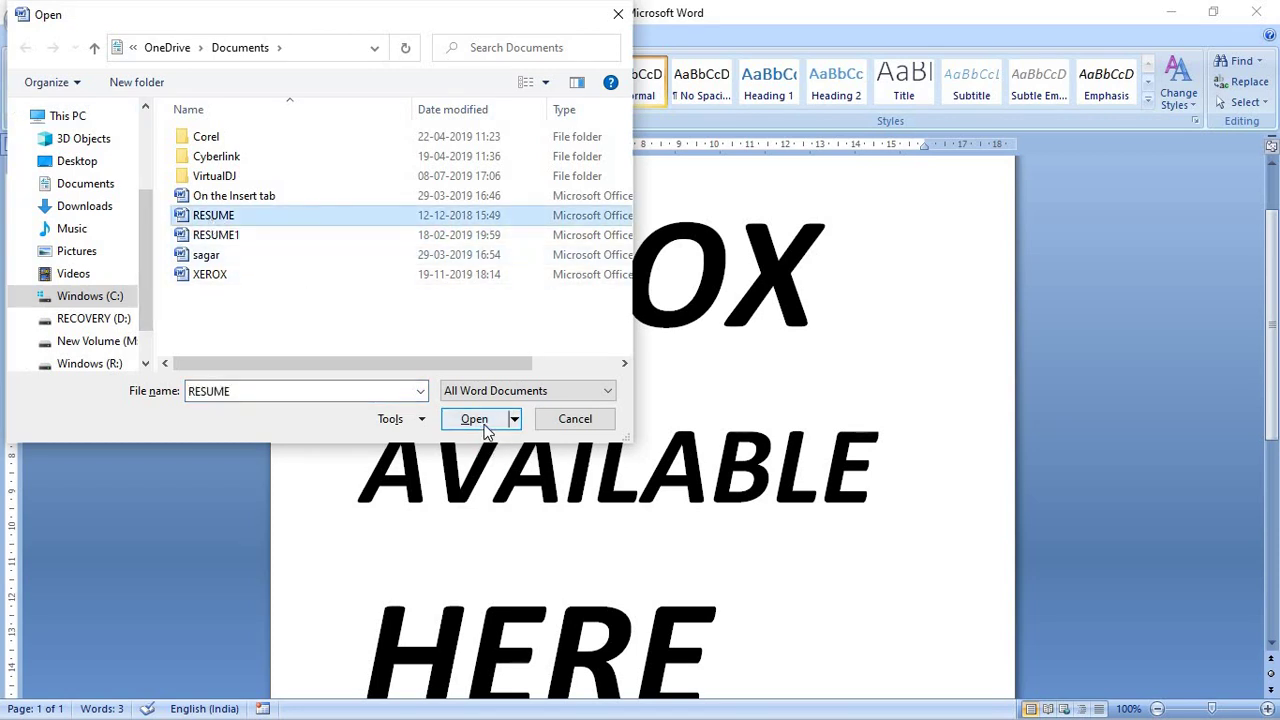
left_click(476, 420)
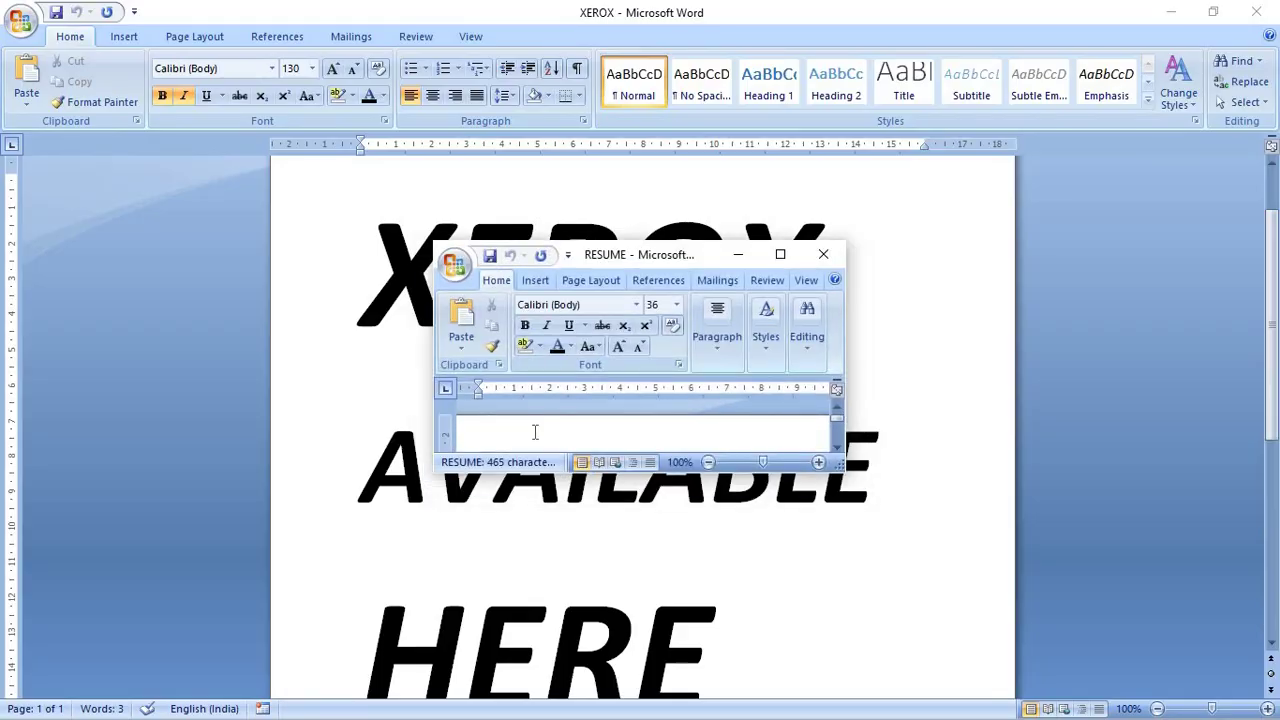
- Maximize RESUME, scroll through it, and show the Office menu's recent documents list
left_click(785, 258)
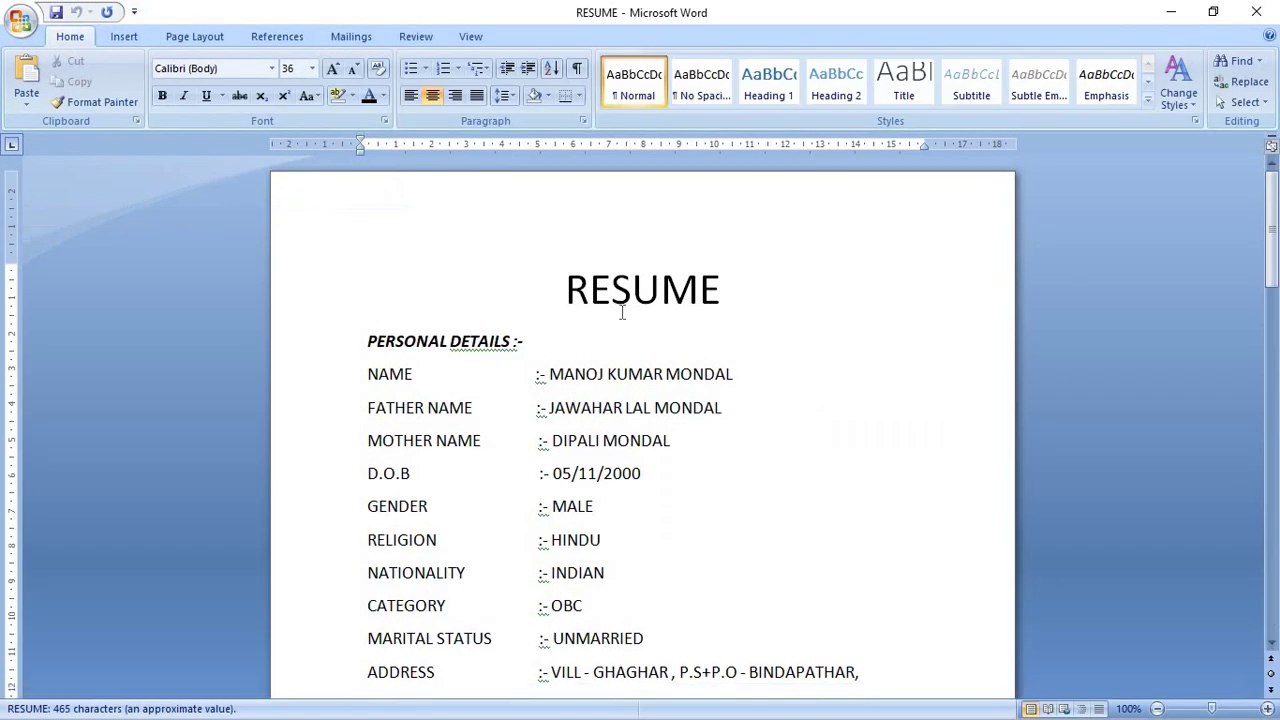
scroll(623, 305, "down", 4)
scroll(618, 318, "down", 4)
scroll(618, 318, "up", 3)
scroll(618, 318, "up", 6)
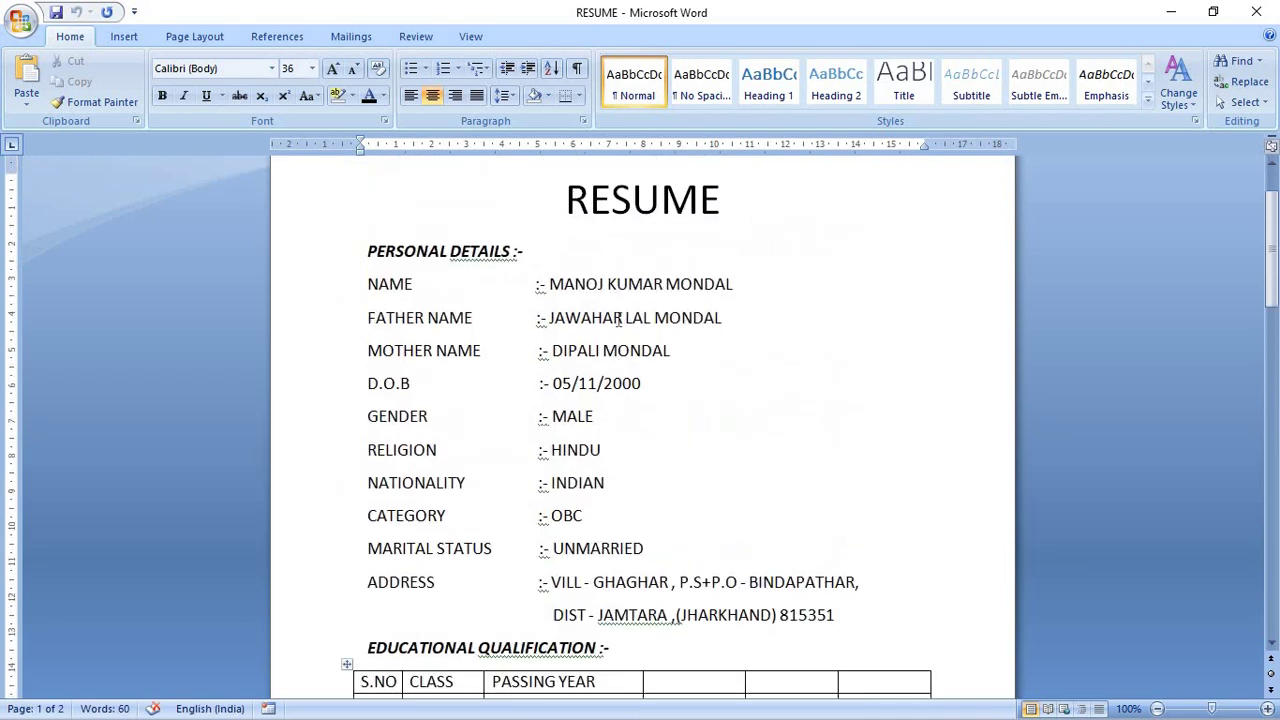
scroll(616, 316, "up", 2)
left_click(20, 20)
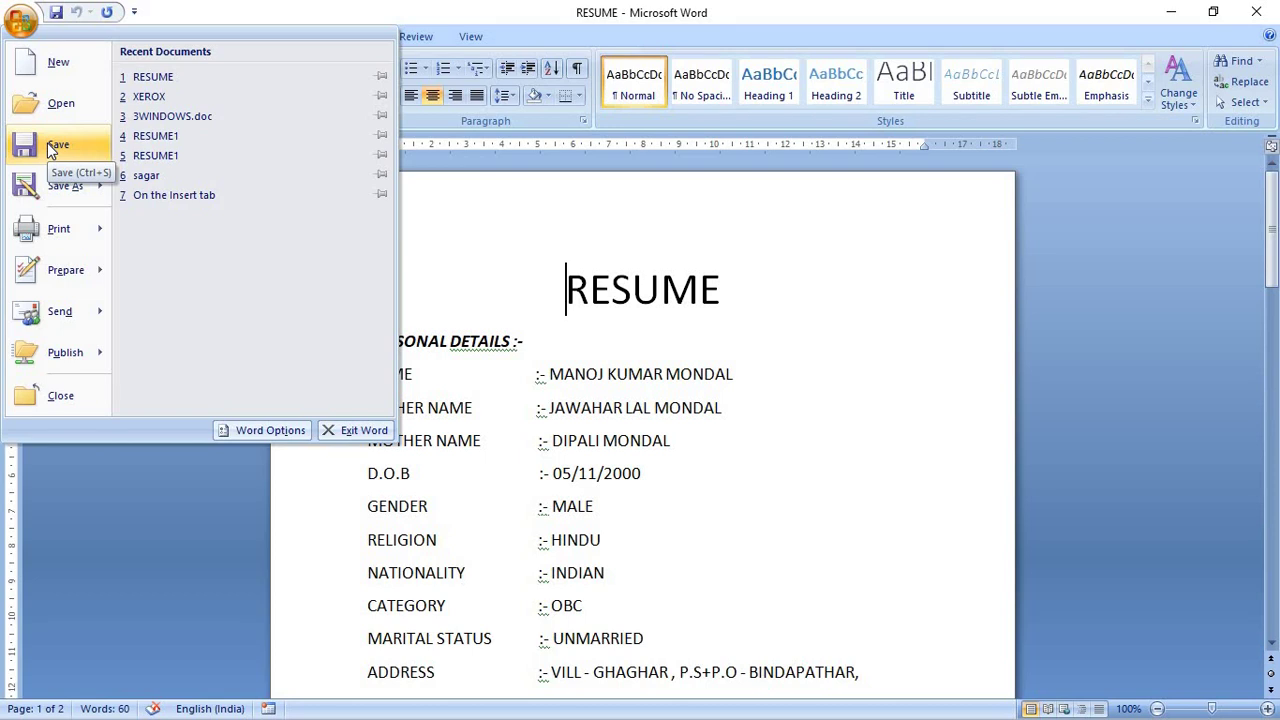
- Create a blank Document4, maximize it, and type a person's two-word name as the first line
left_click(57, 66)
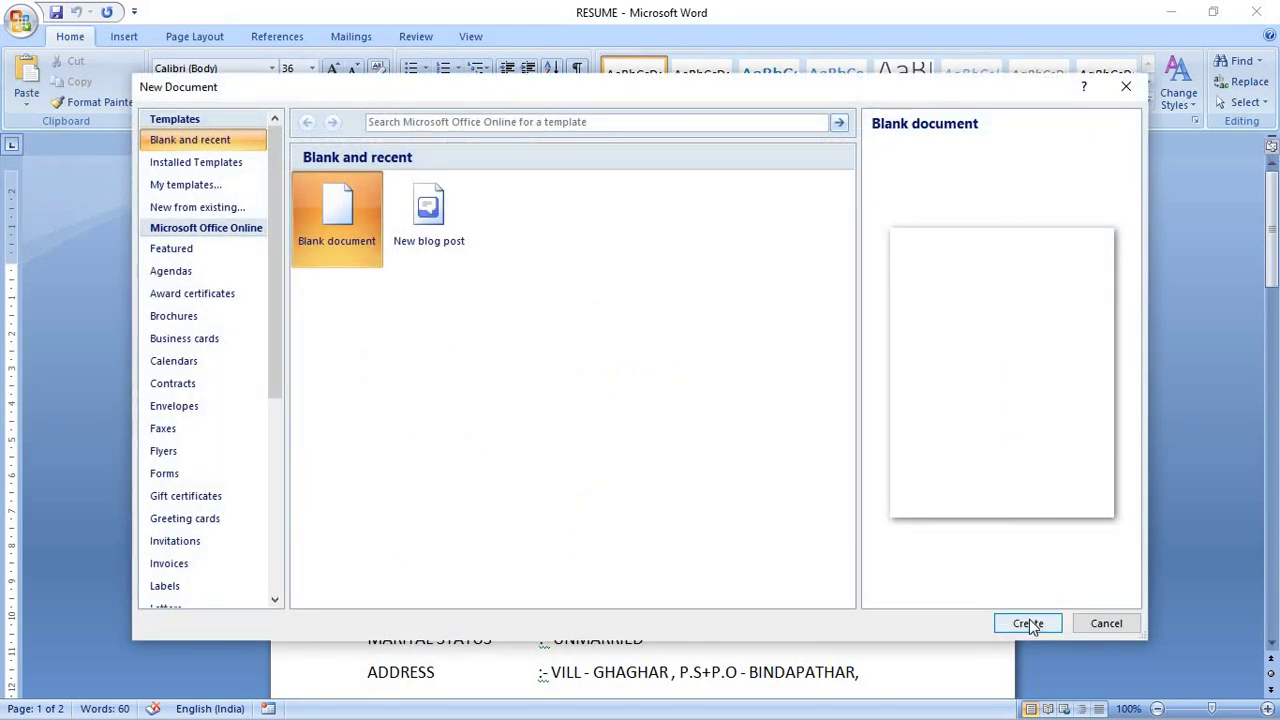
left_click(1033, 622)
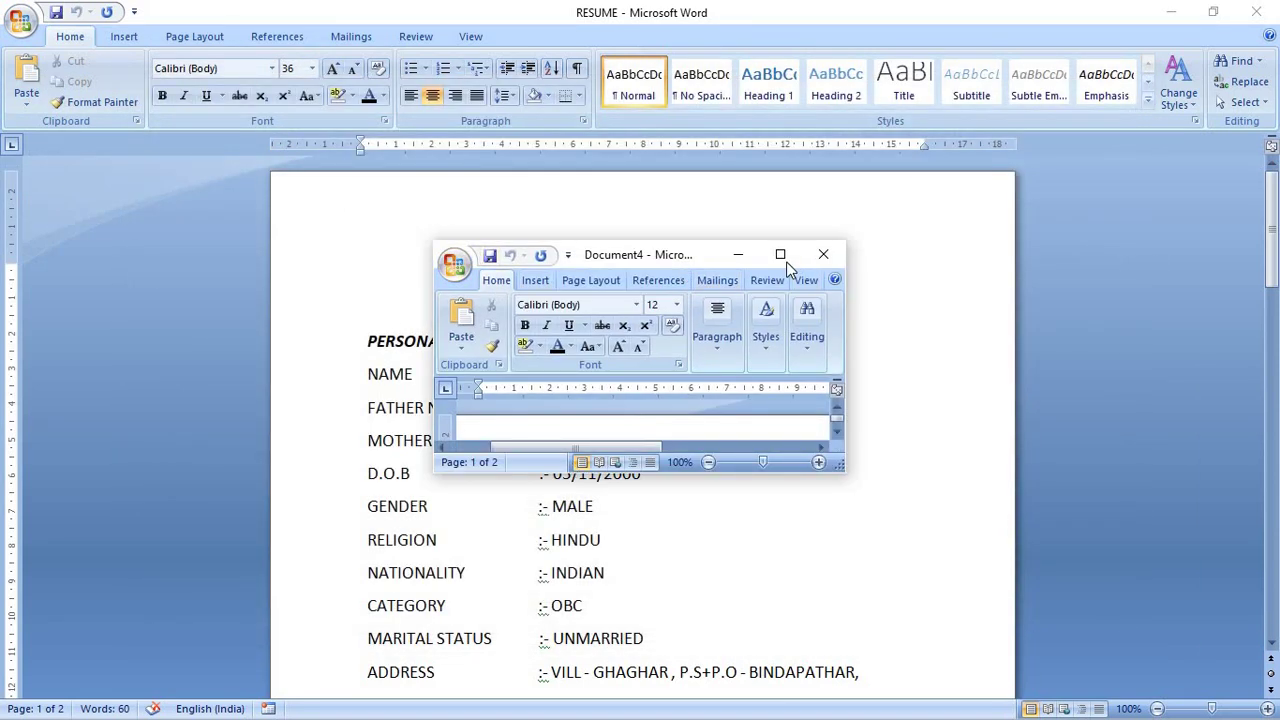
left_click(781, 256)
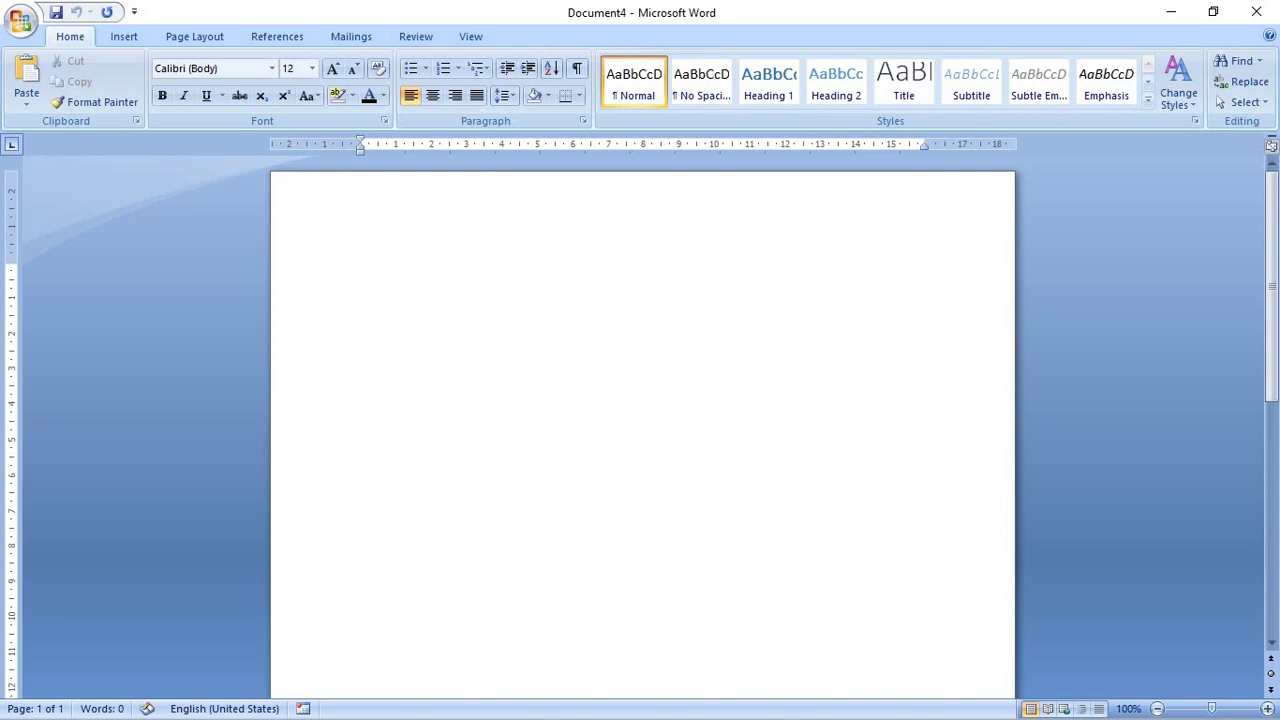
type("sura")
type("j kuma")
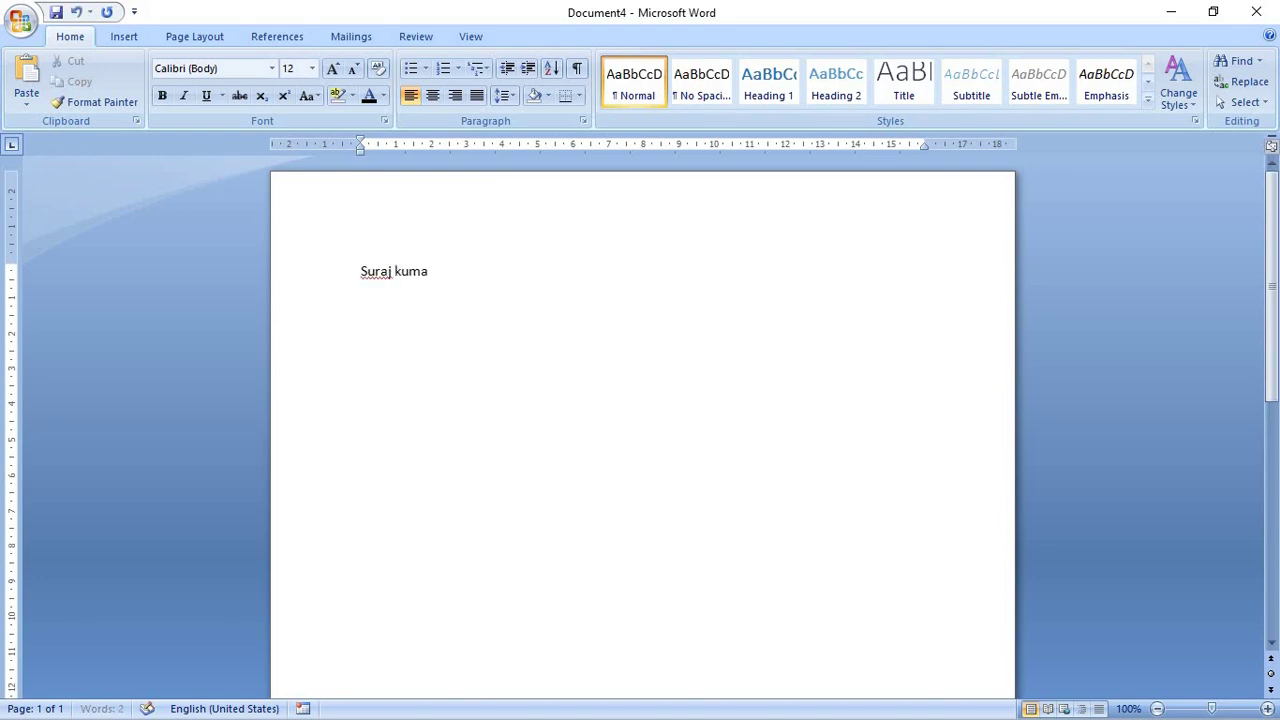
type("r")
left_click_drag(440, 274, 364, 282)
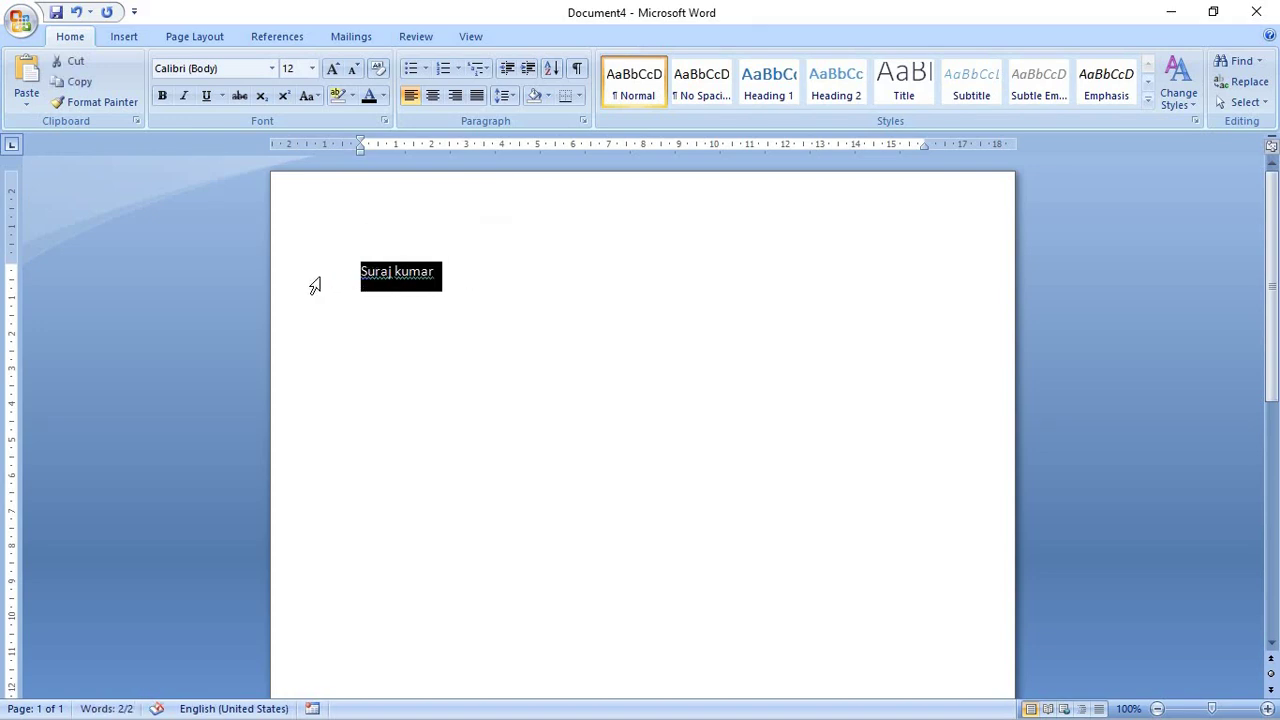
left_click(448, 274)
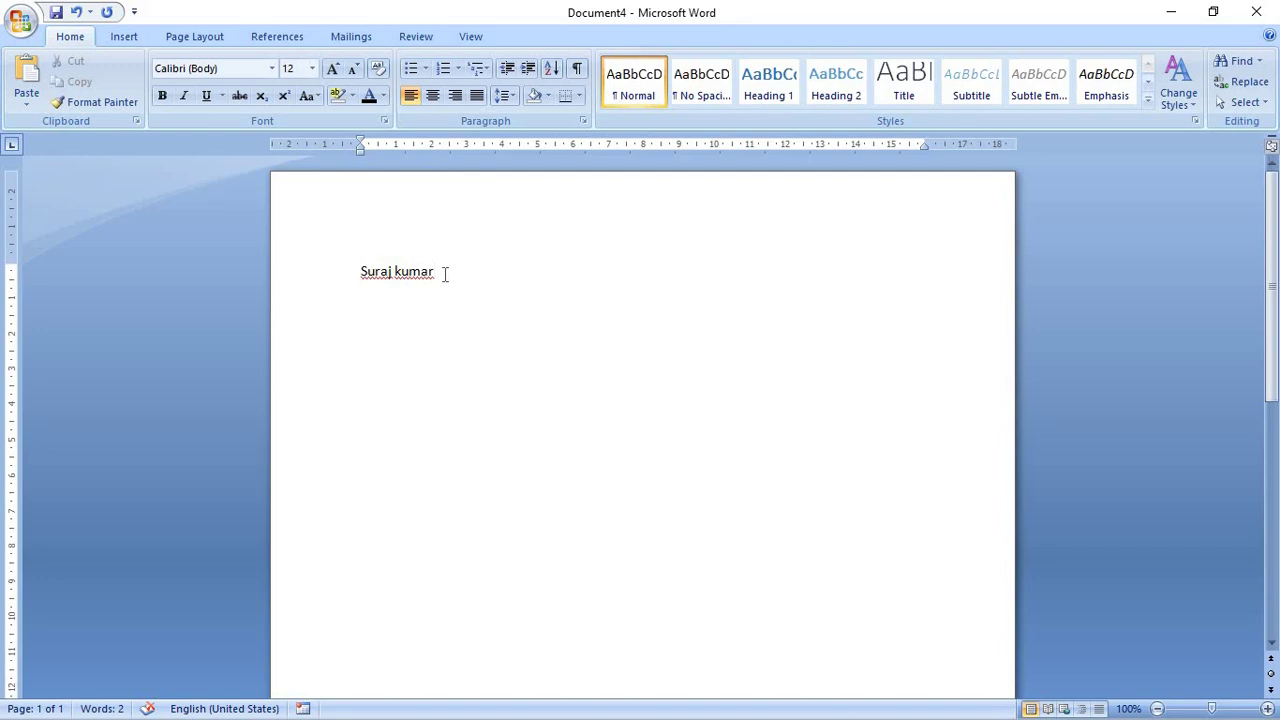
- Select the name line and set it to 72 pt bold
left_click_drag(445, 275, 374, 272)
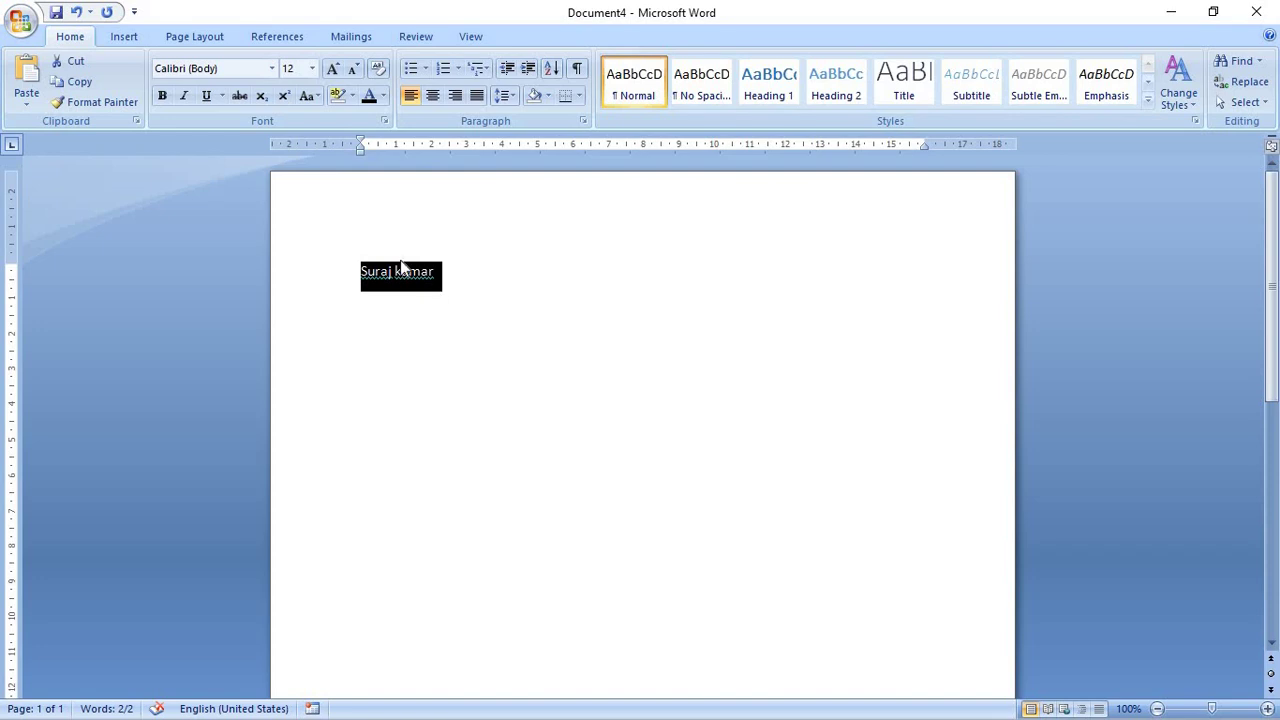
left_click(313, 70)
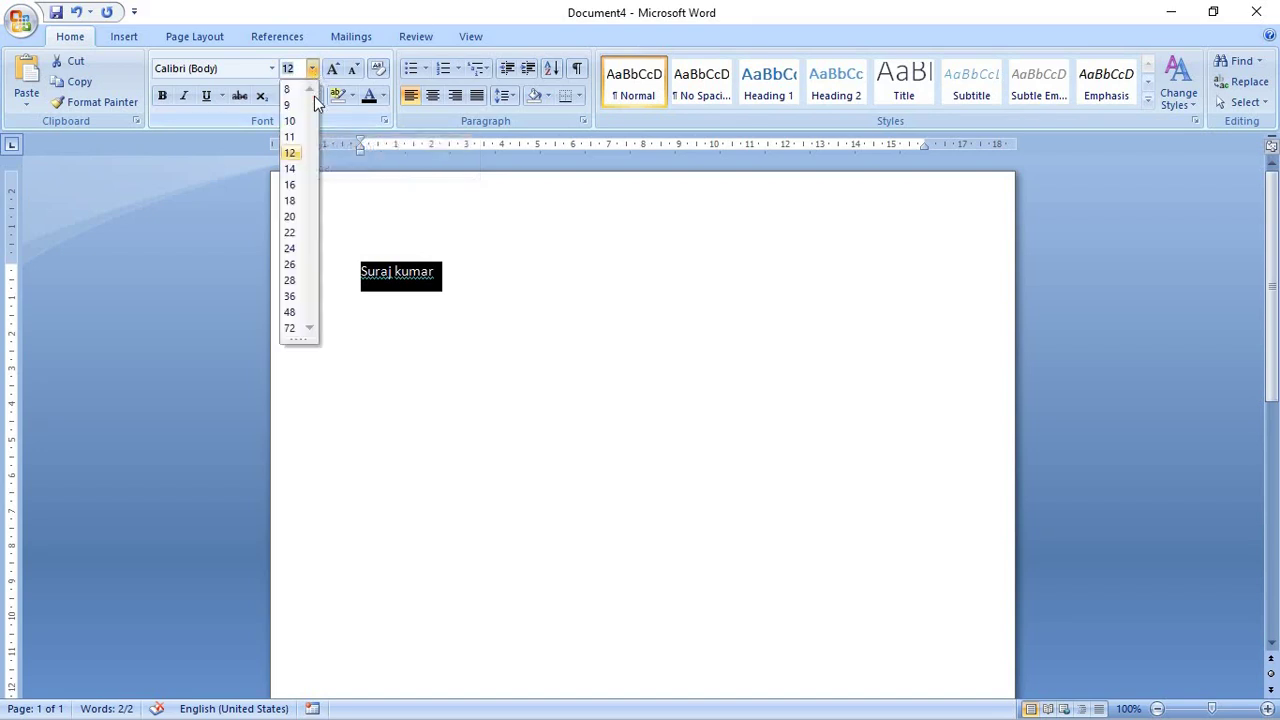
left_click(289, 329)
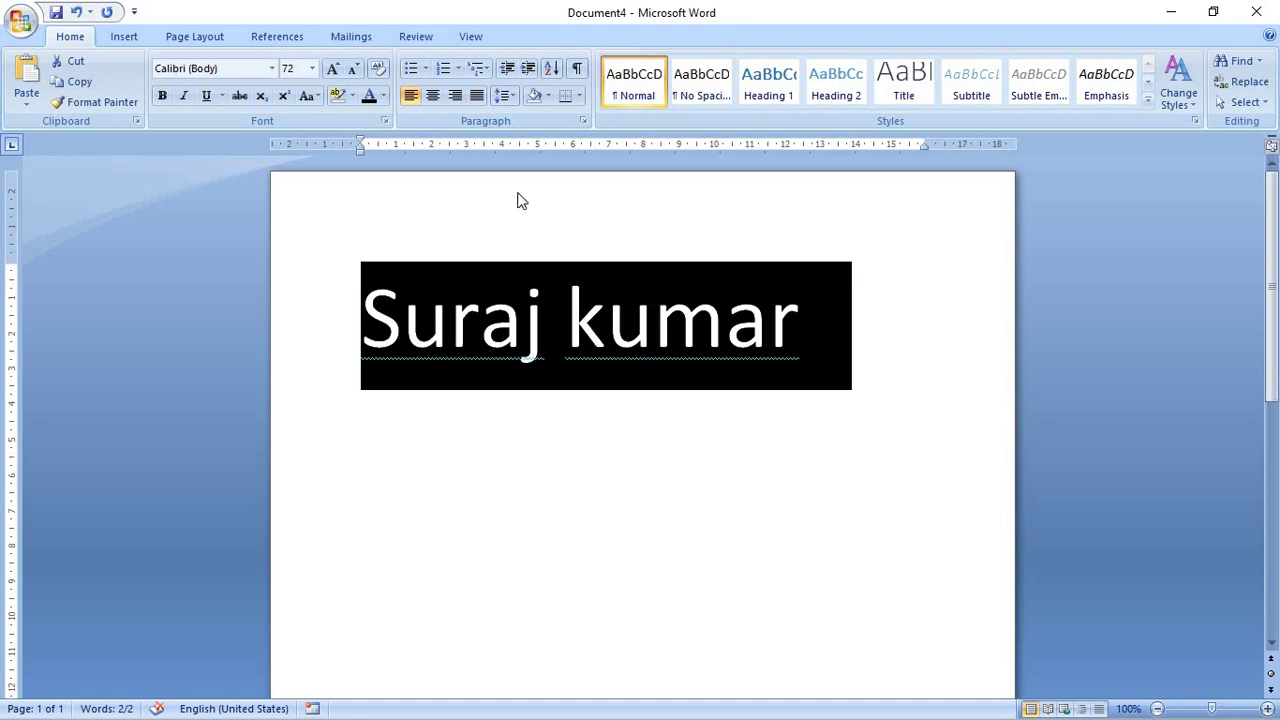
left_click(162, 95)
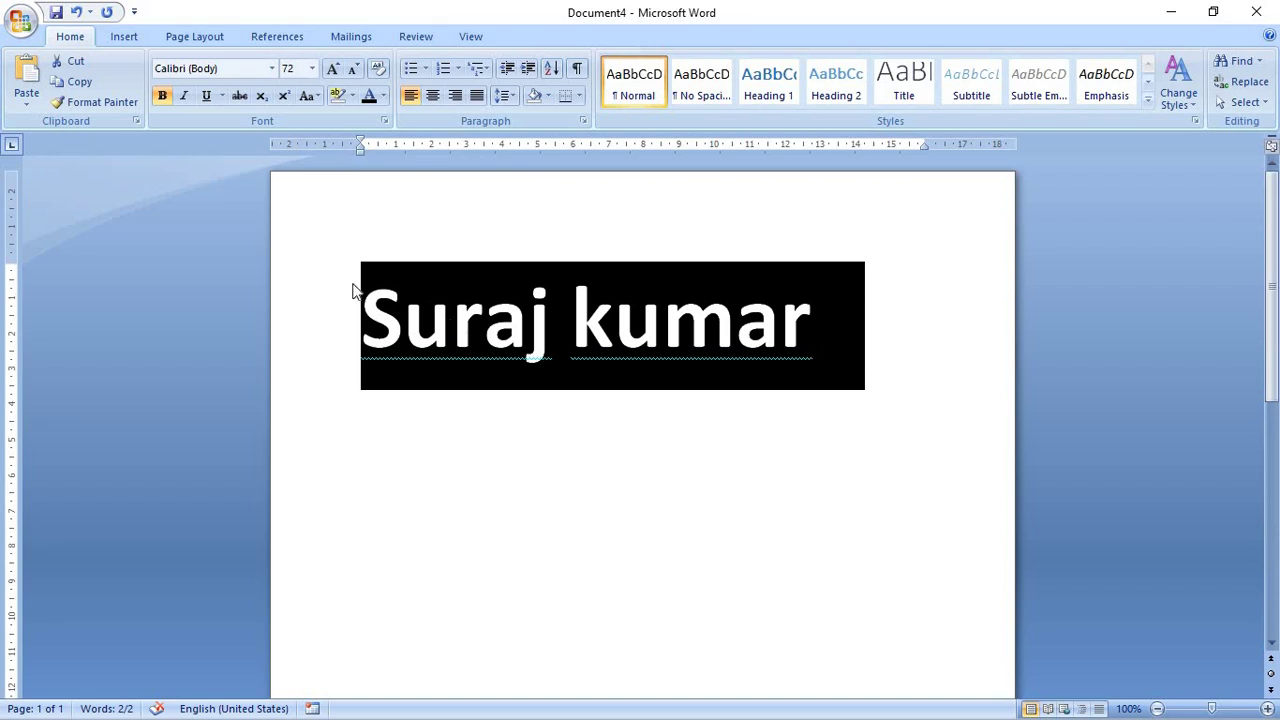
- Make the name italic and underlined, and size it to 80 pt using Grow/Shrink Font
left_click(184, 95)
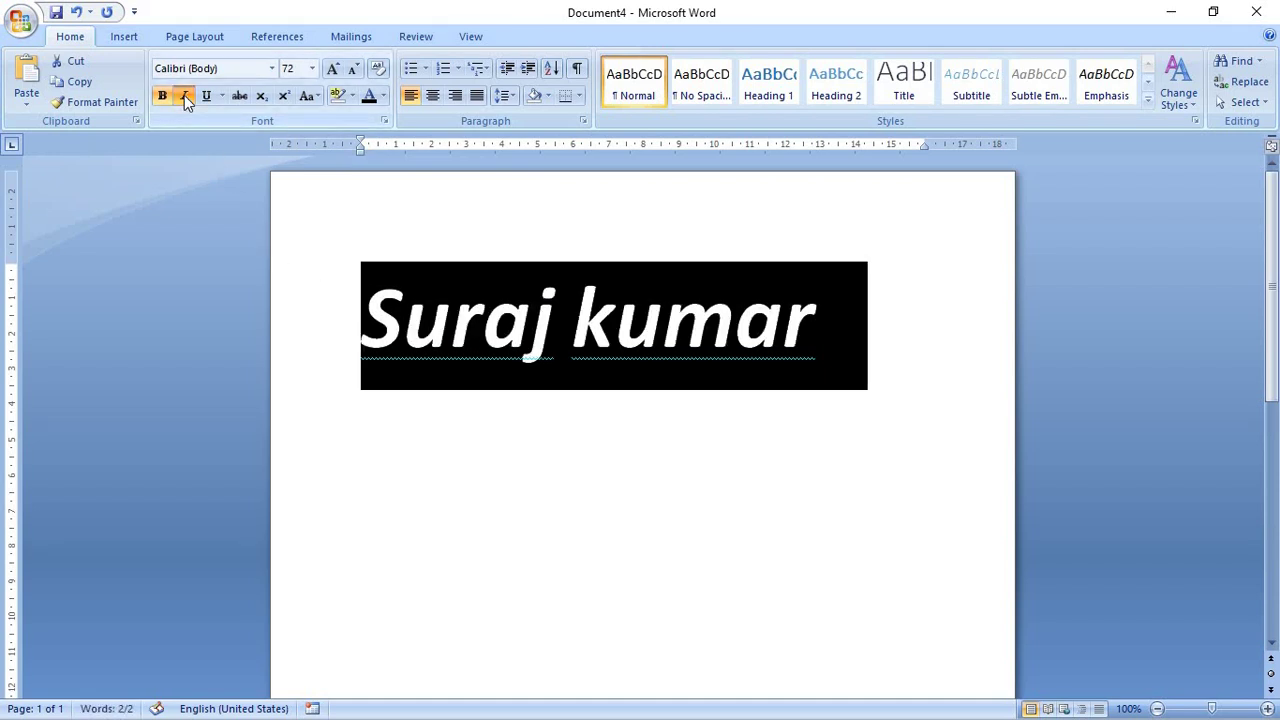
left_click(207, 95)
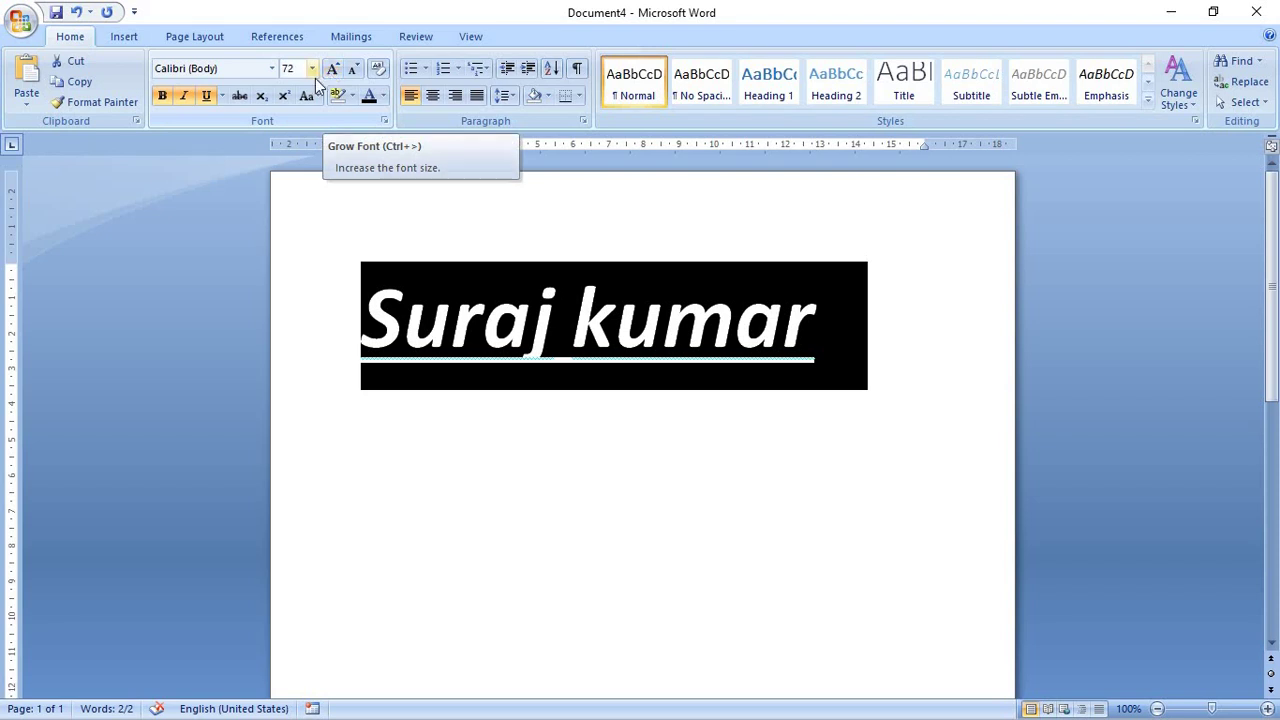
left_click(313, 72)
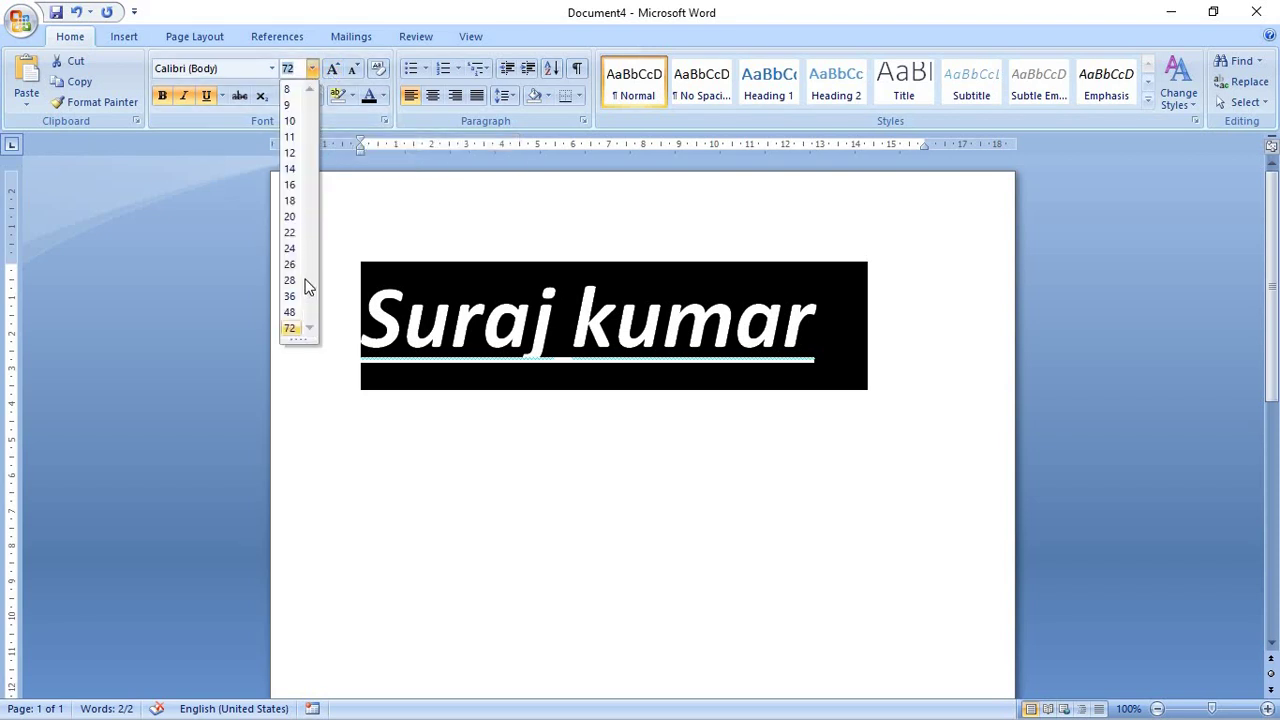
left_click(337, 70)
left_click(337, 70)
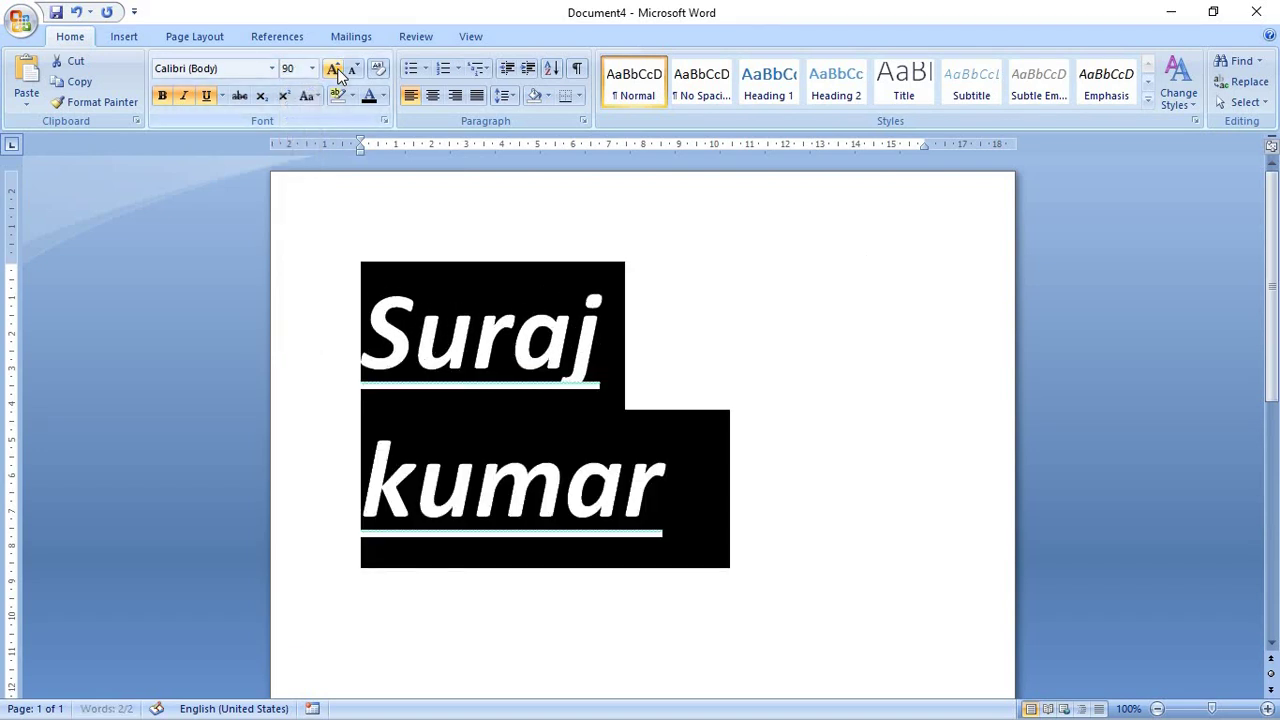
left_click(337, 72)
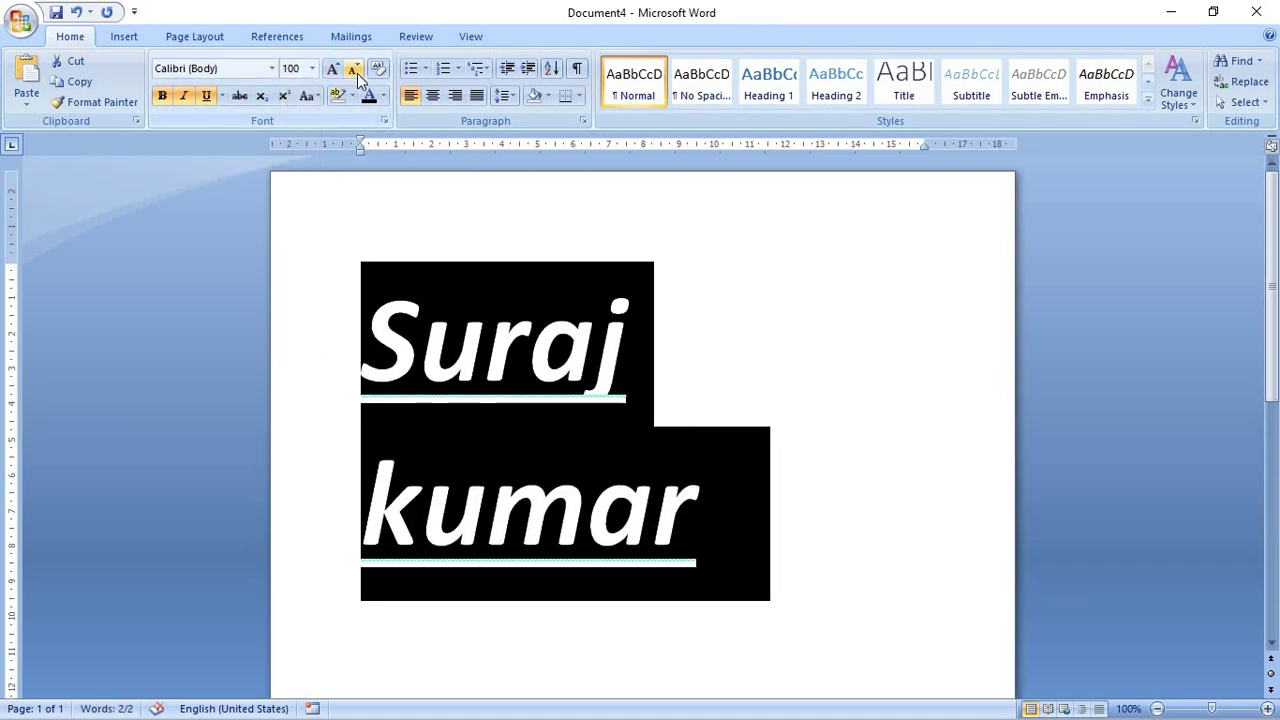
left_click(357, 73)
left_click(357, 73)
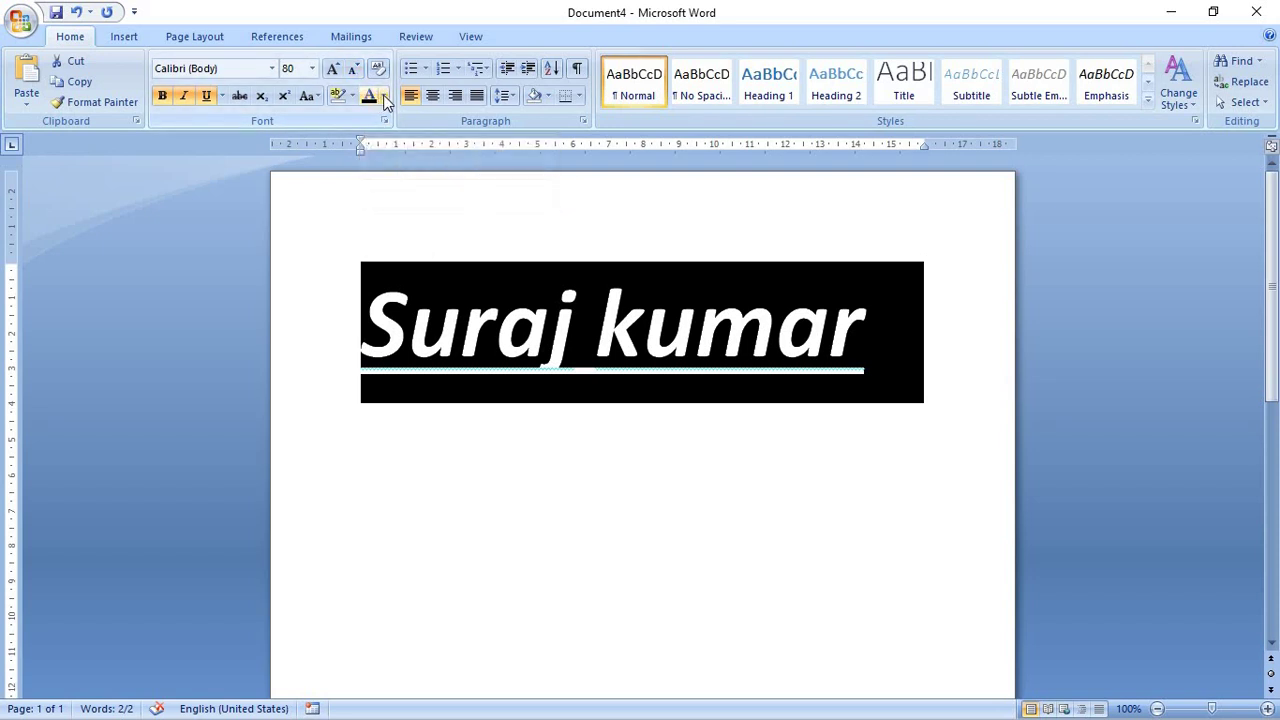
- Colour the name red from the Font Color palette
left_click(383, 95)
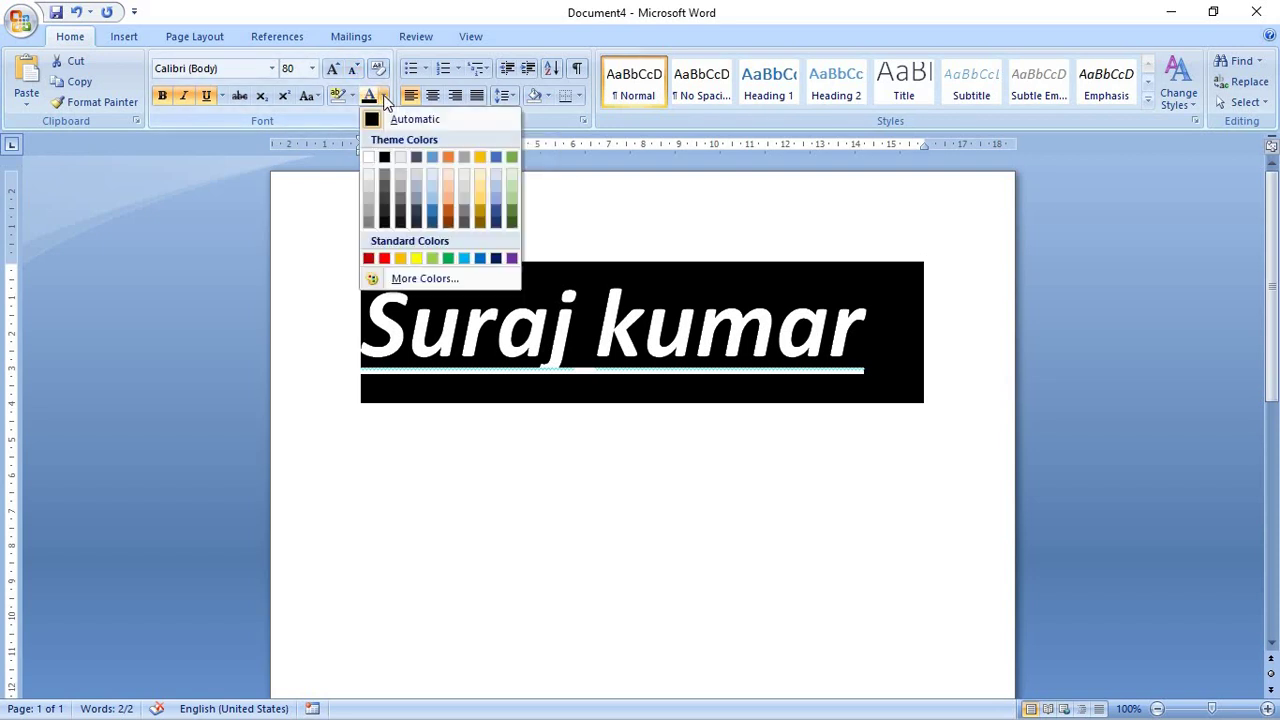
left_click(386, 256)
left_click(548, 463)
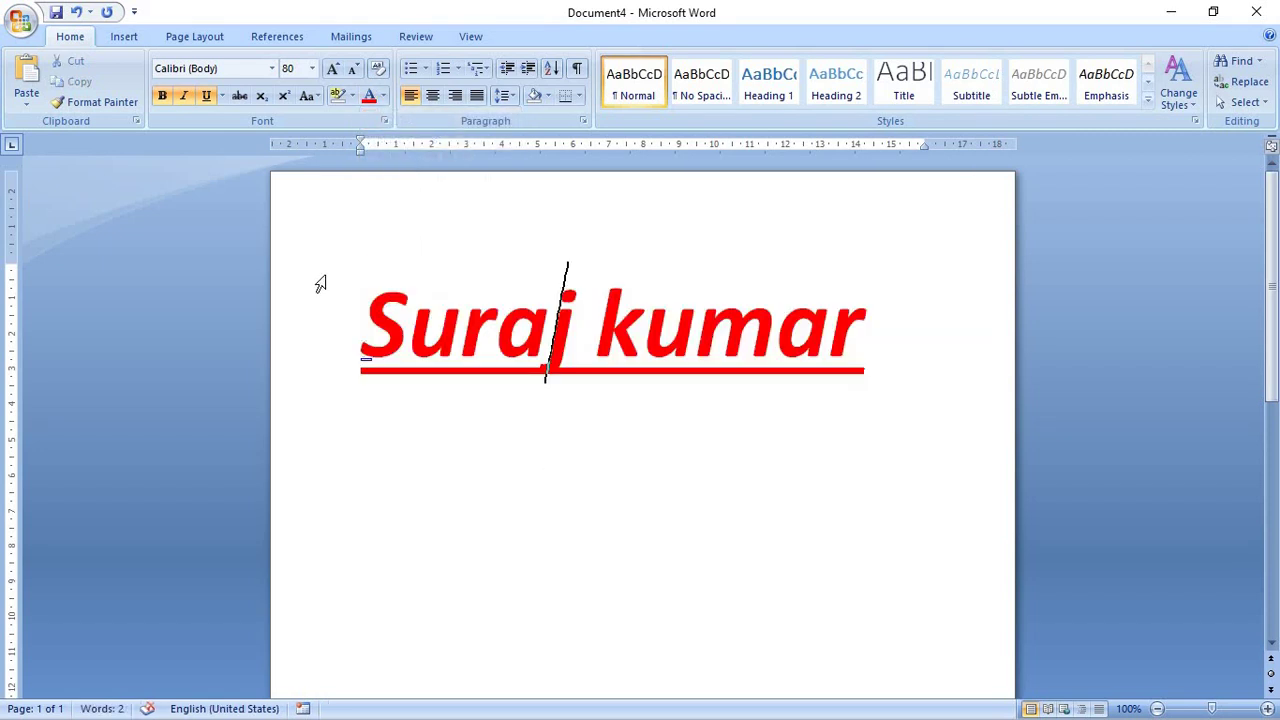
left_click(874, 345)
- Save the document as 'pc' in the Documents folder
left_click(16, 26)
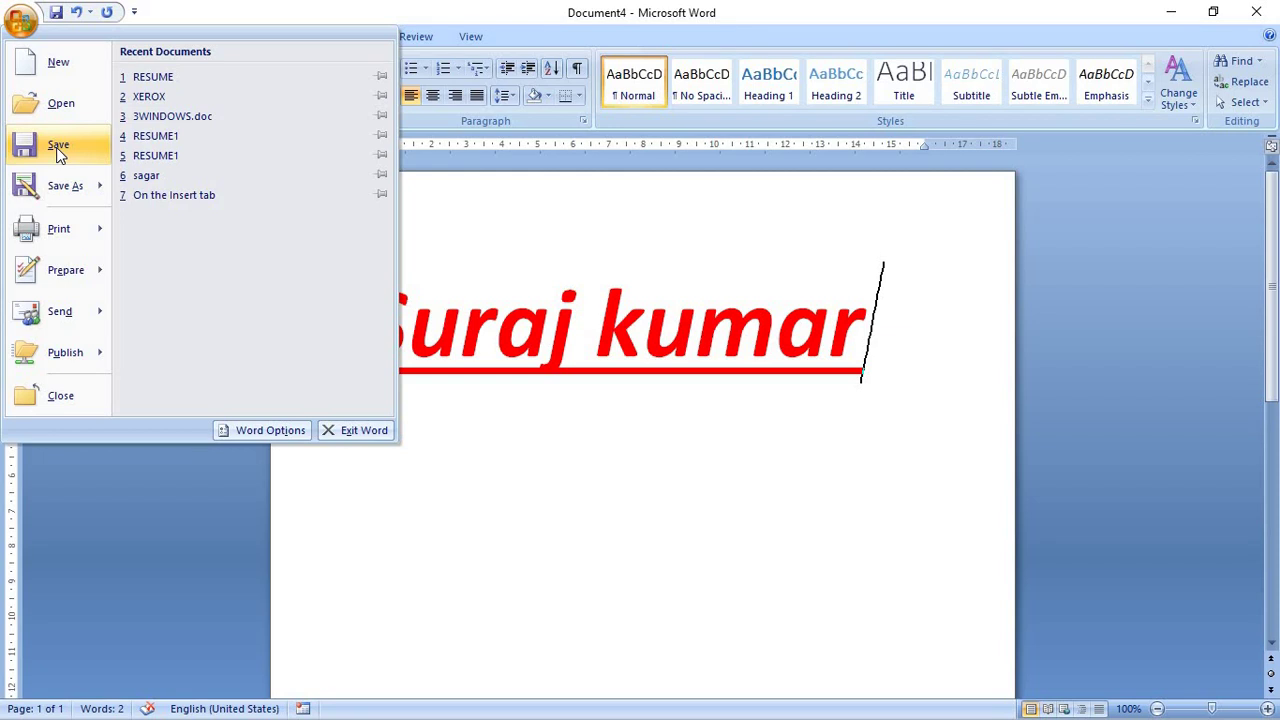
left_click(58, 148)
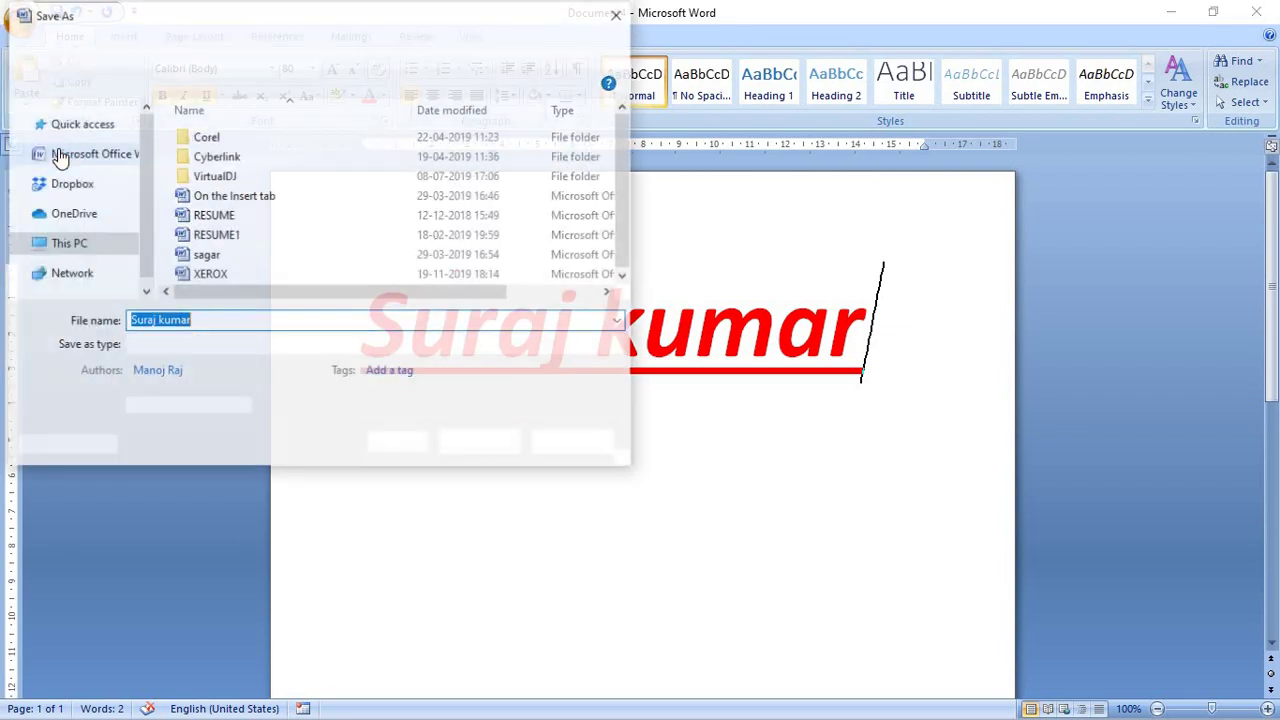
left_click(617, 14)
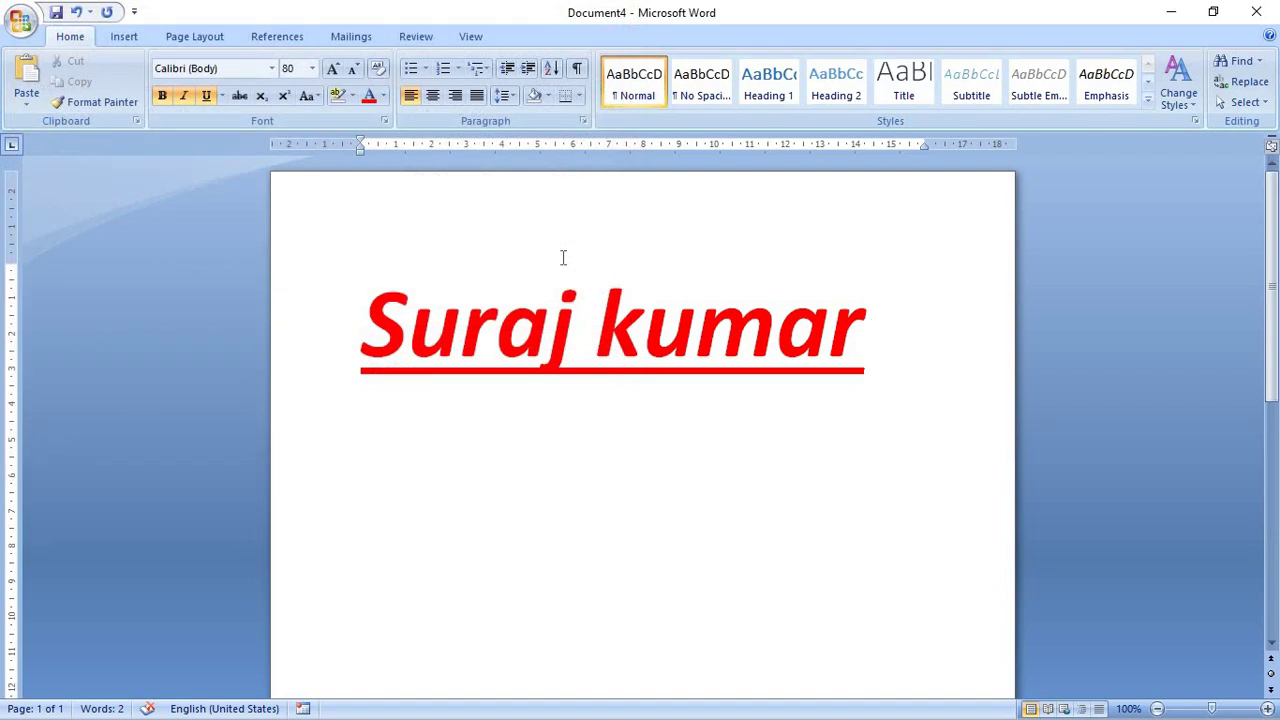
key("ctrl+s")
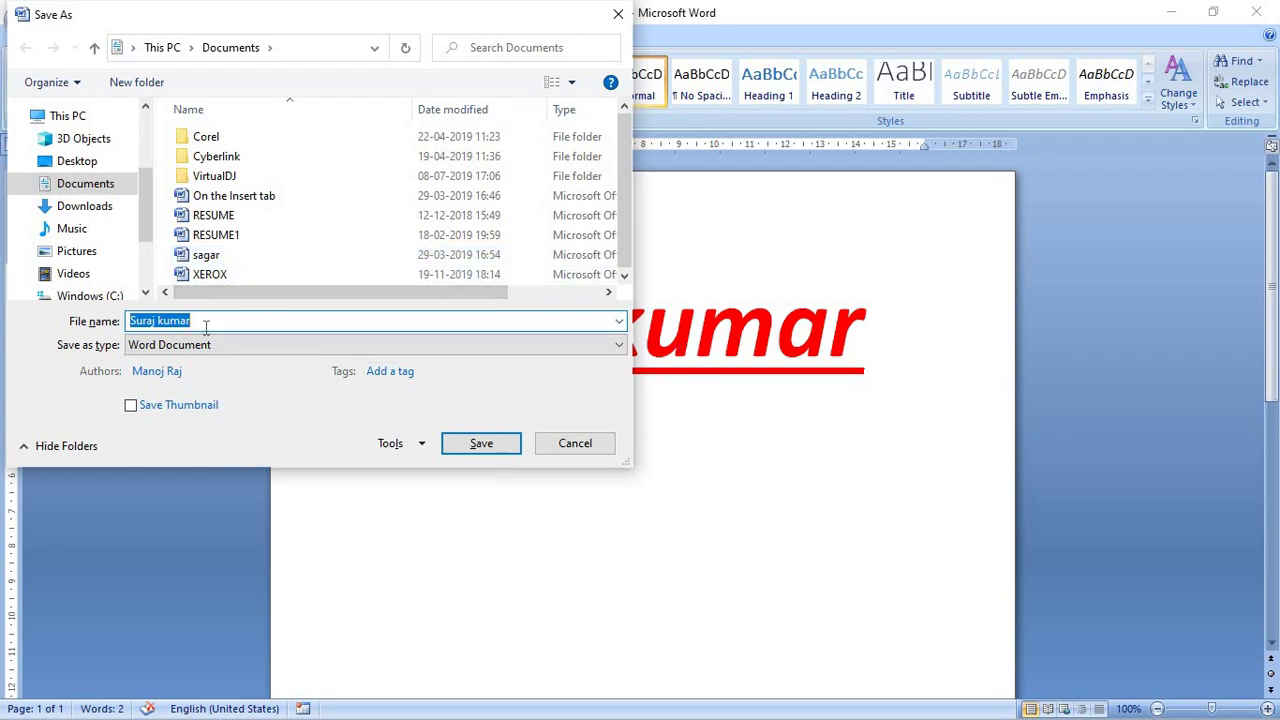
key("BackSpace")
type("pc")
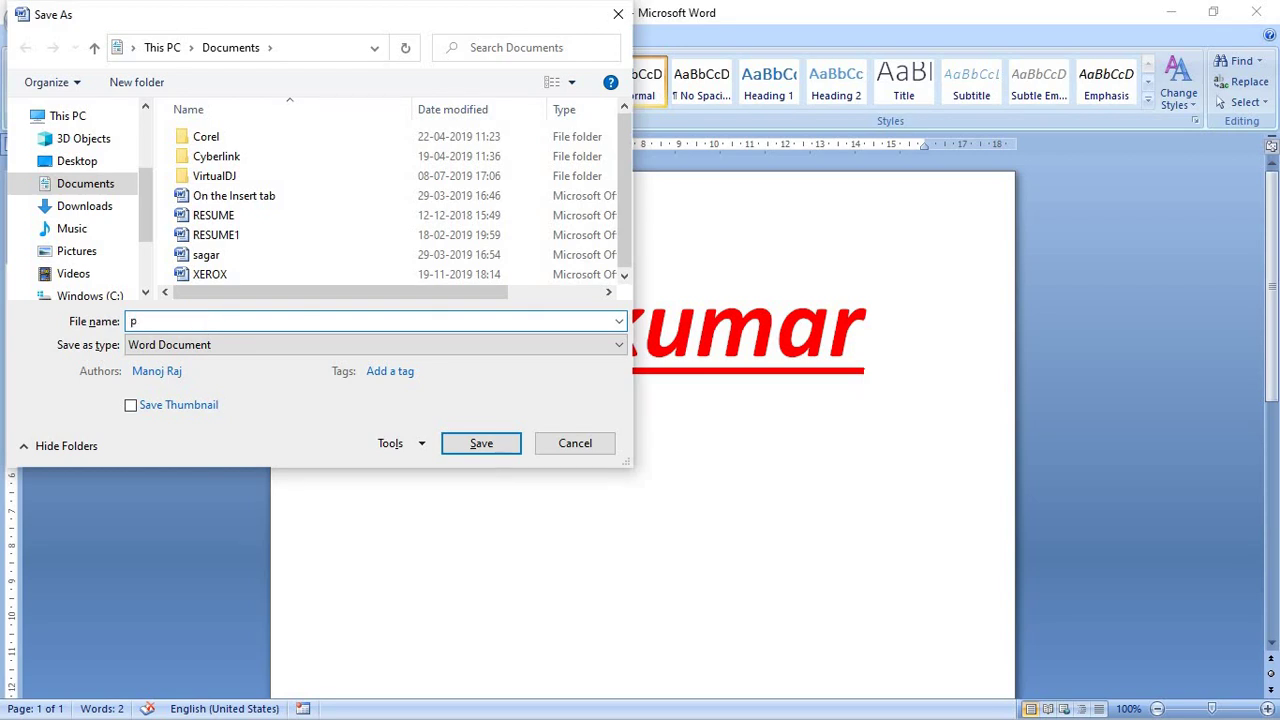
left_click(103, 192)
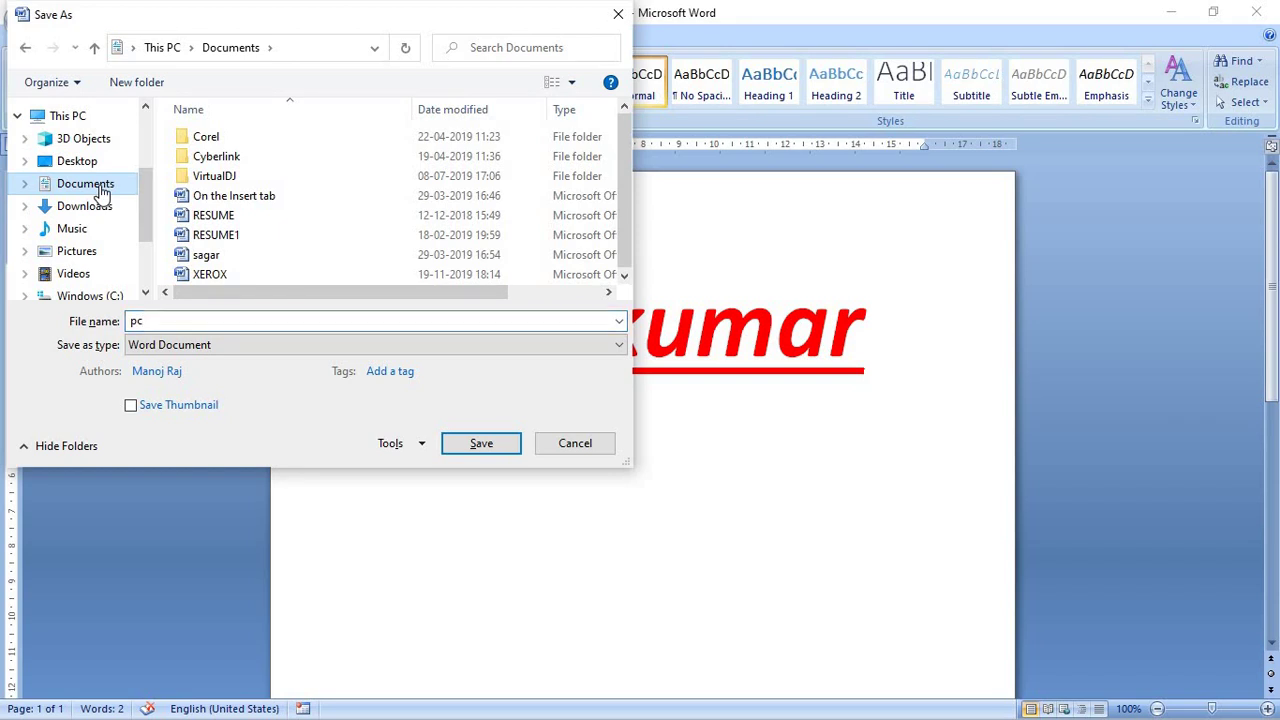
left_click(481, 443)
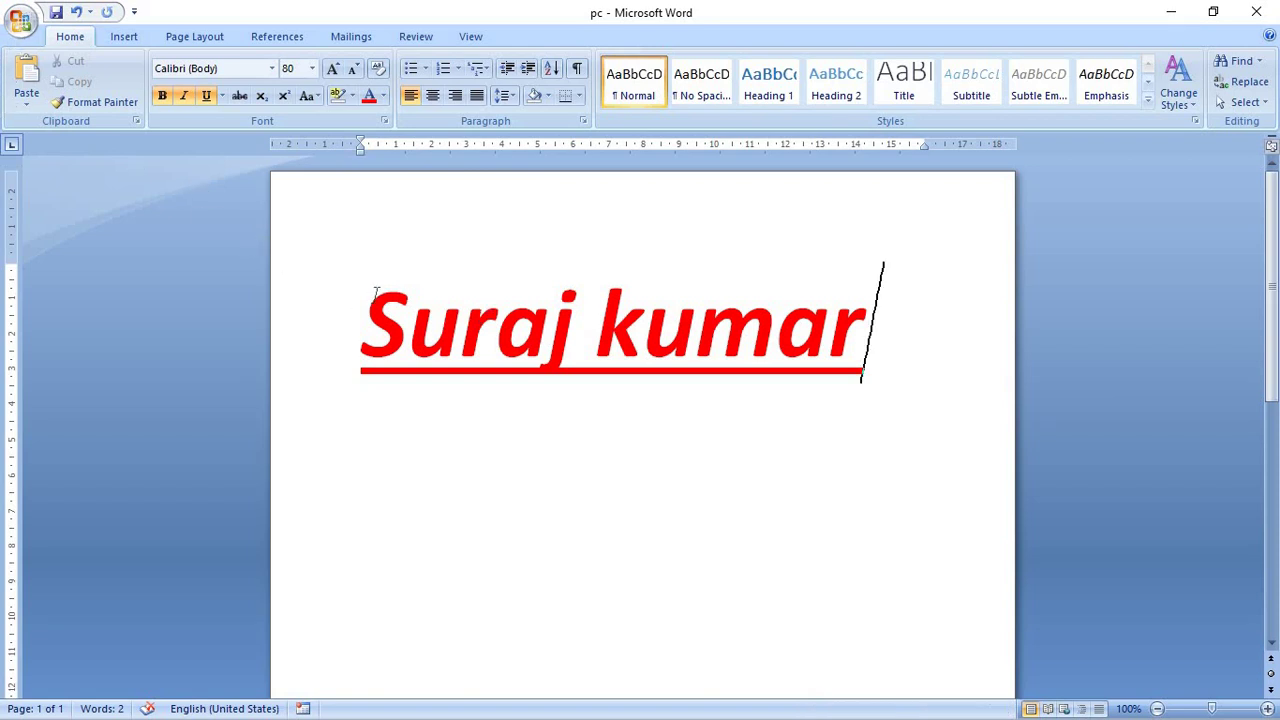
- Use Save As to save a copy of the document named 'kabir'
left_click(20, 22)
mouse_move(62, 186)
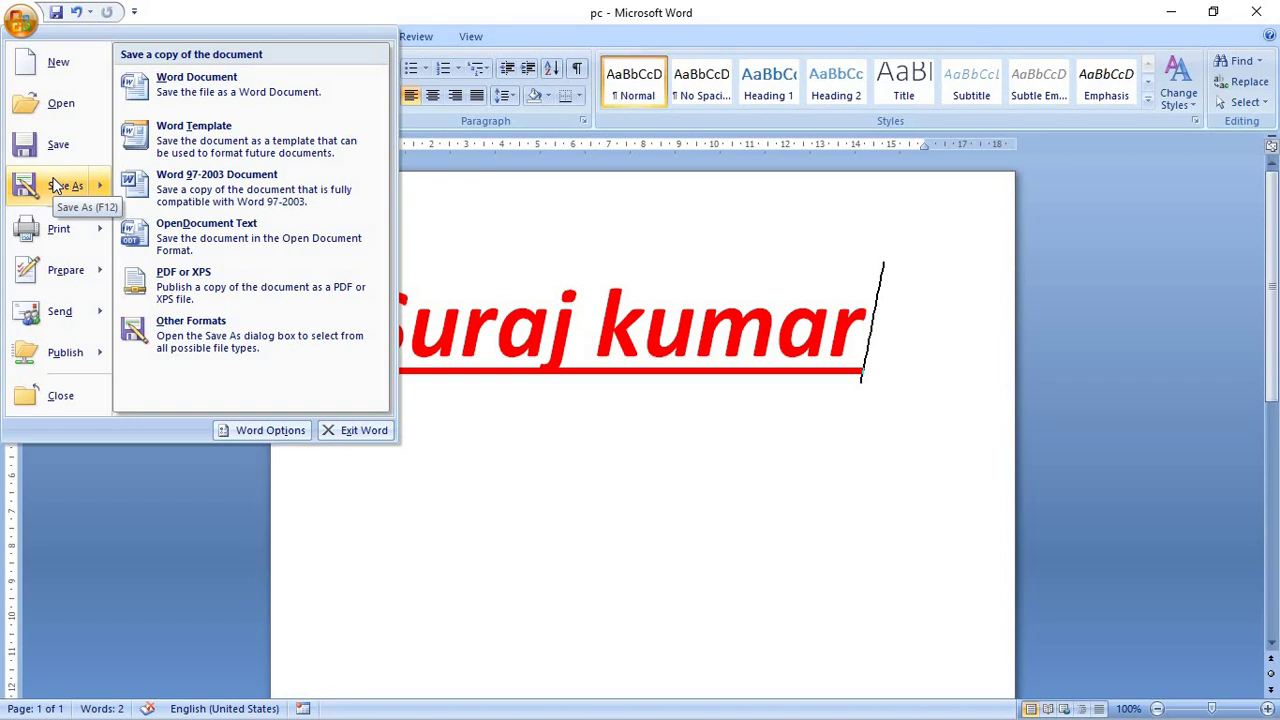
left_click(58, 144)
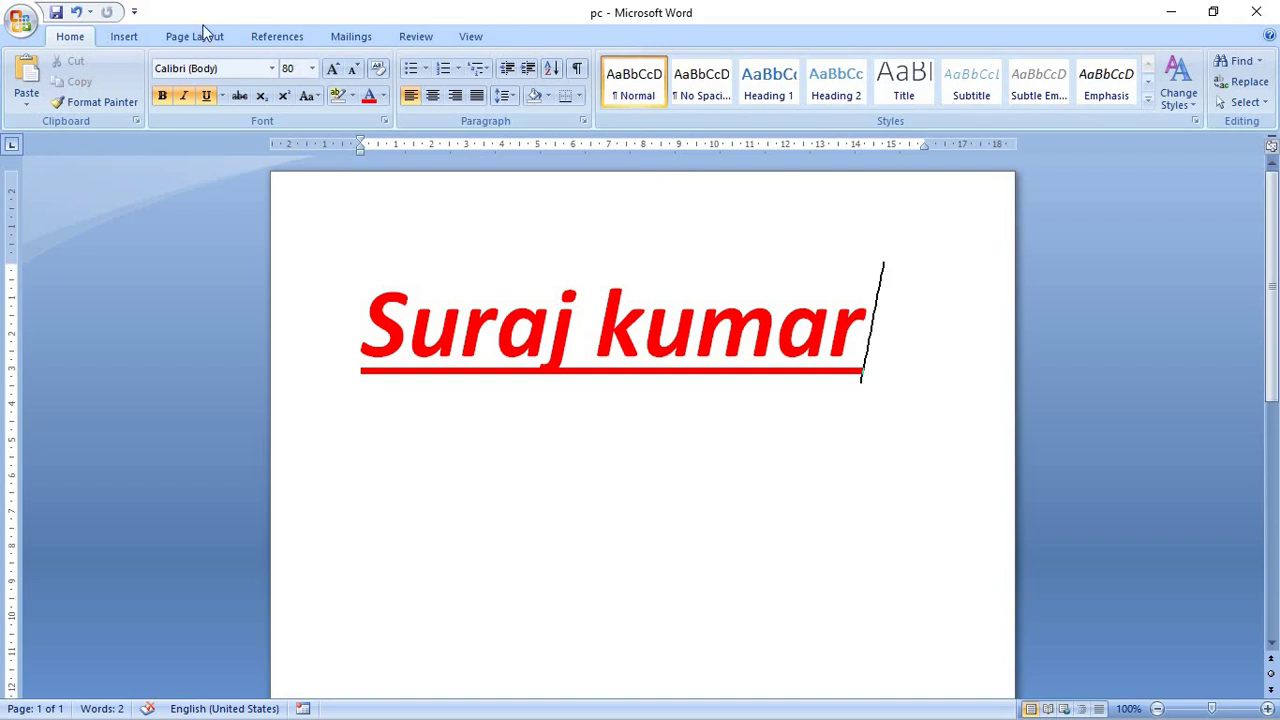
left_click(20, 22)
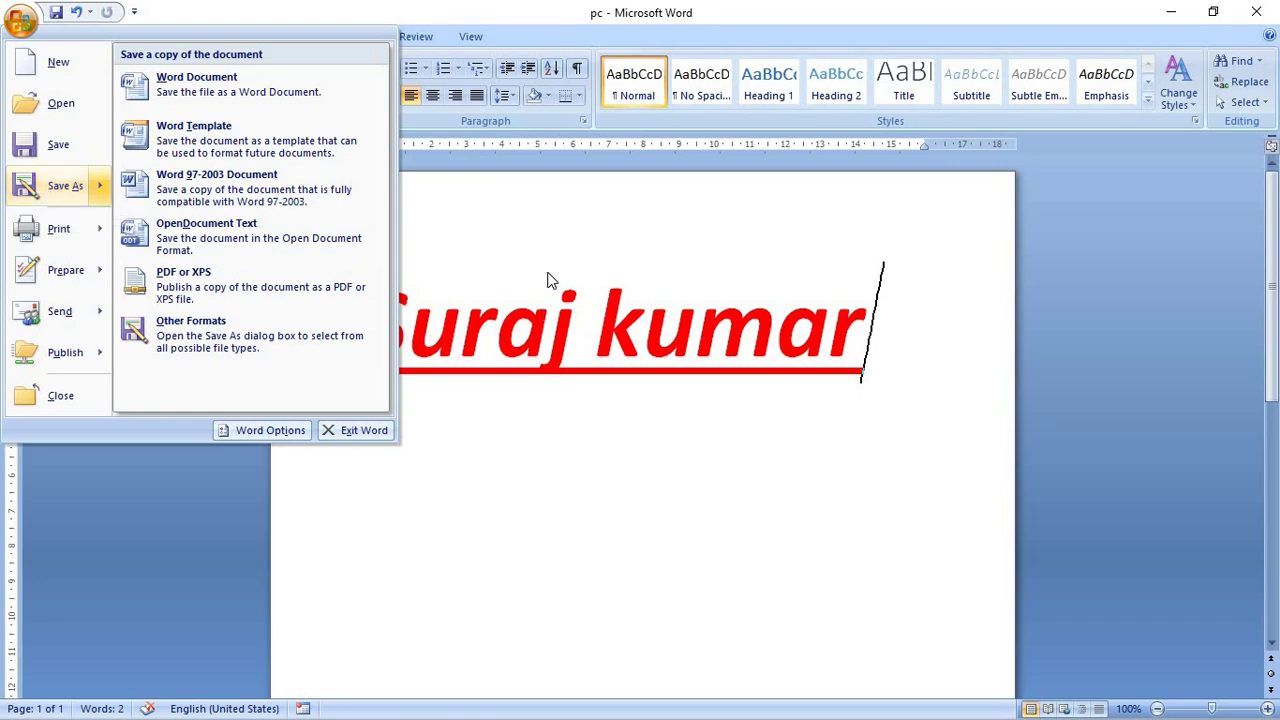
left_click(48, 185)
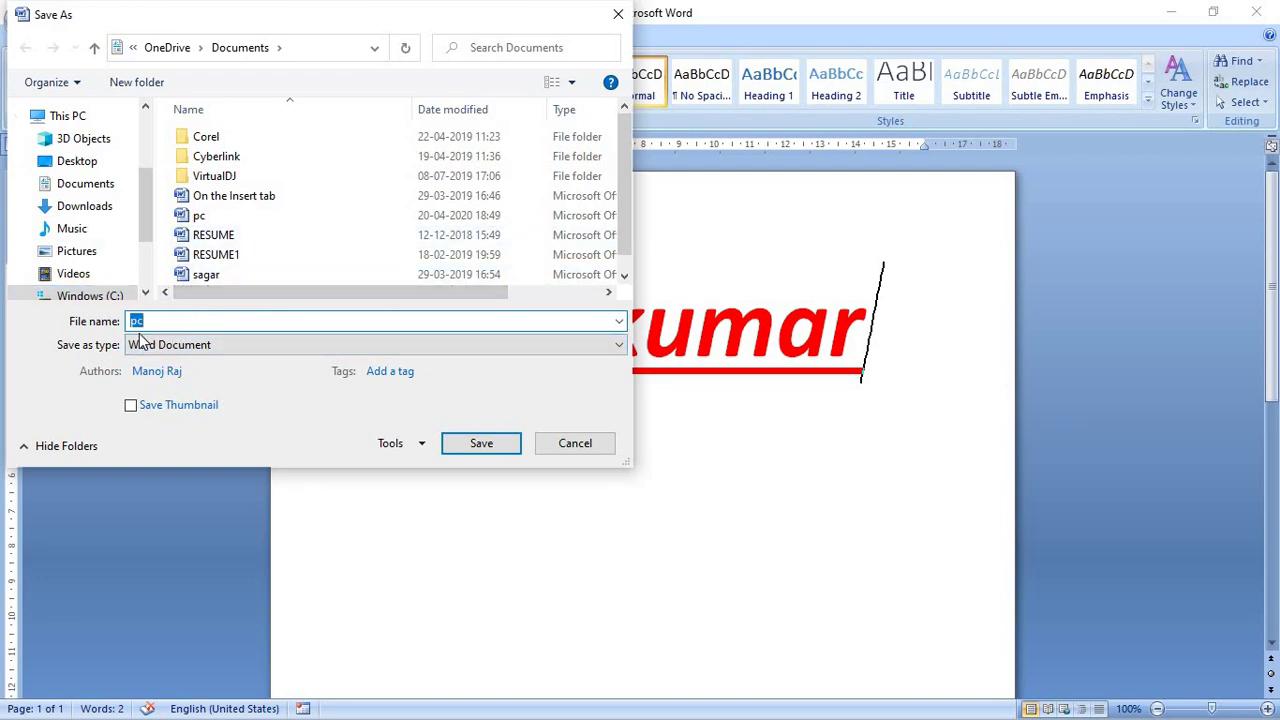
type("kabi")
type("r")
left_click(466, 444)
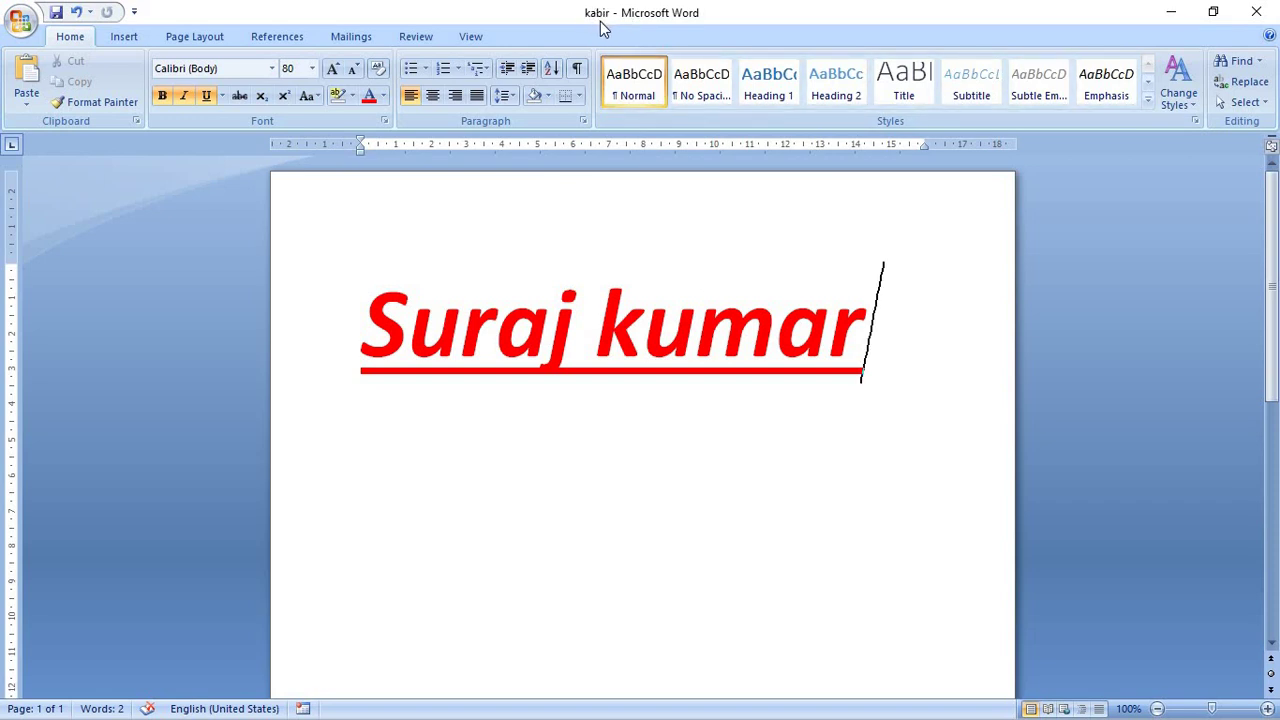
- Open the RESUME document from the Office button's Open dialog and scroll through it
left_click(30, 28)
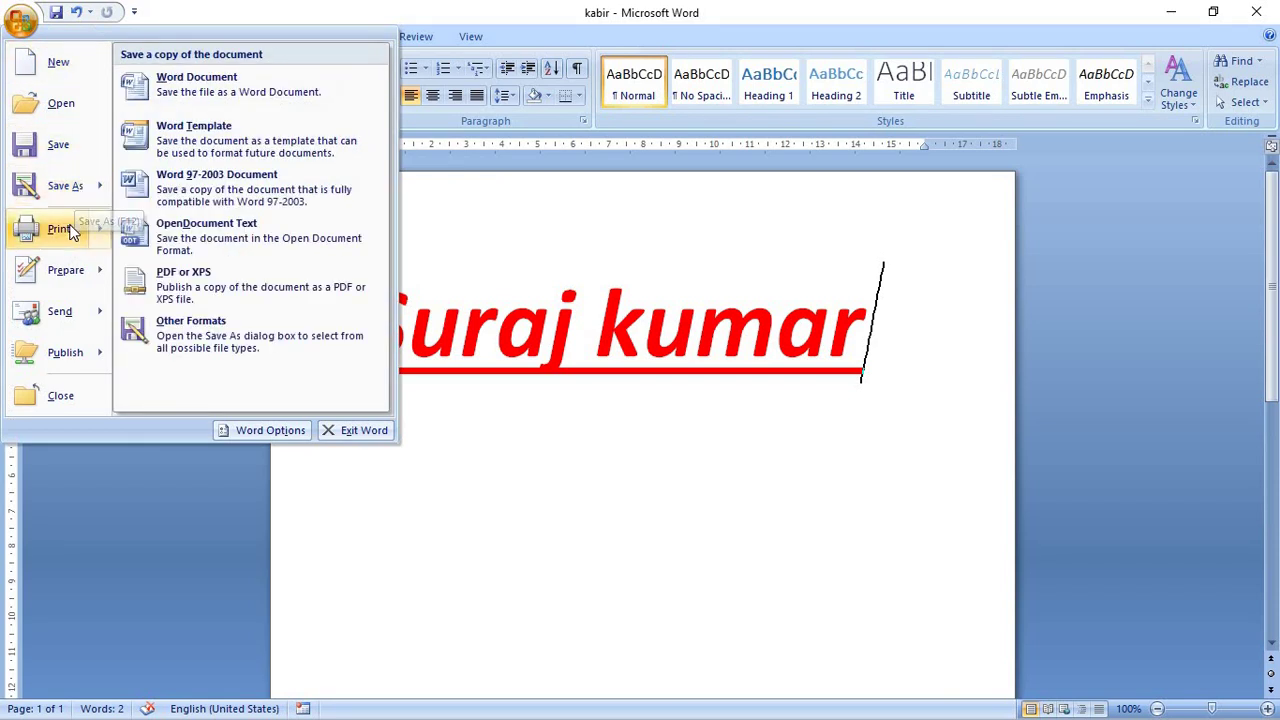
left_click(605, 390)
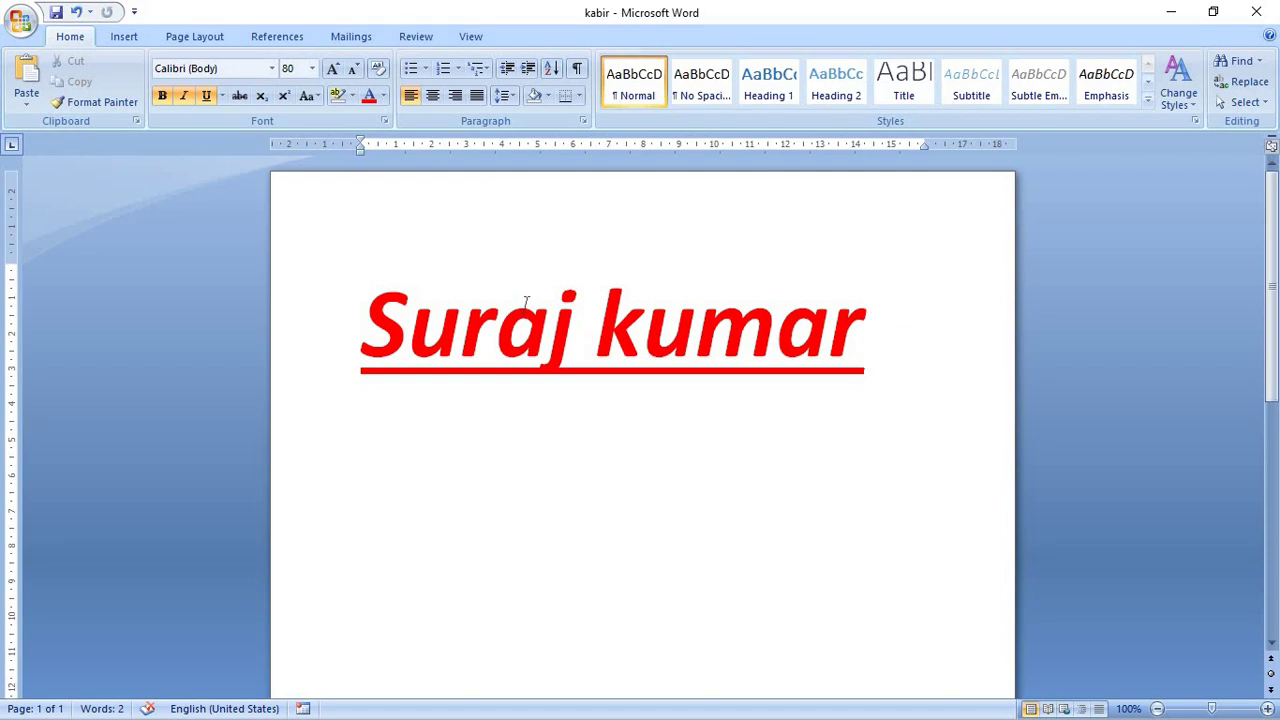
left_click(25, 27)
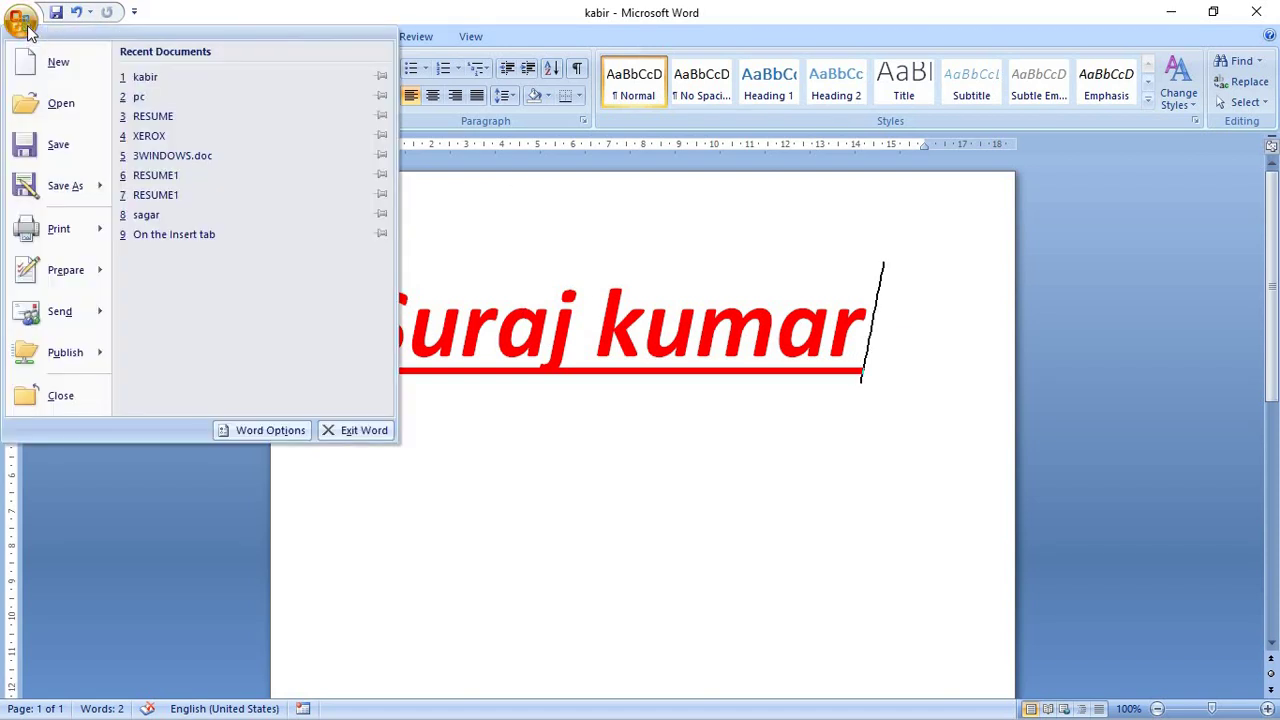
left_click(55, 106)
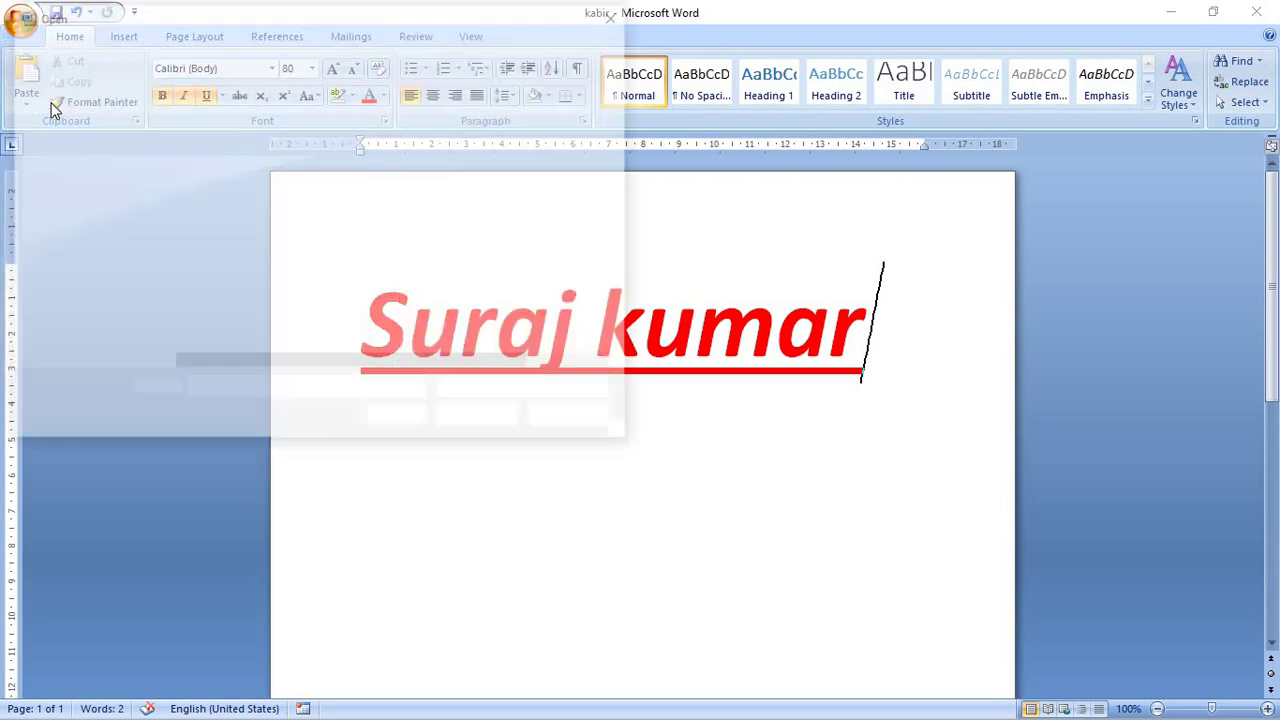
left_click(199, 256)
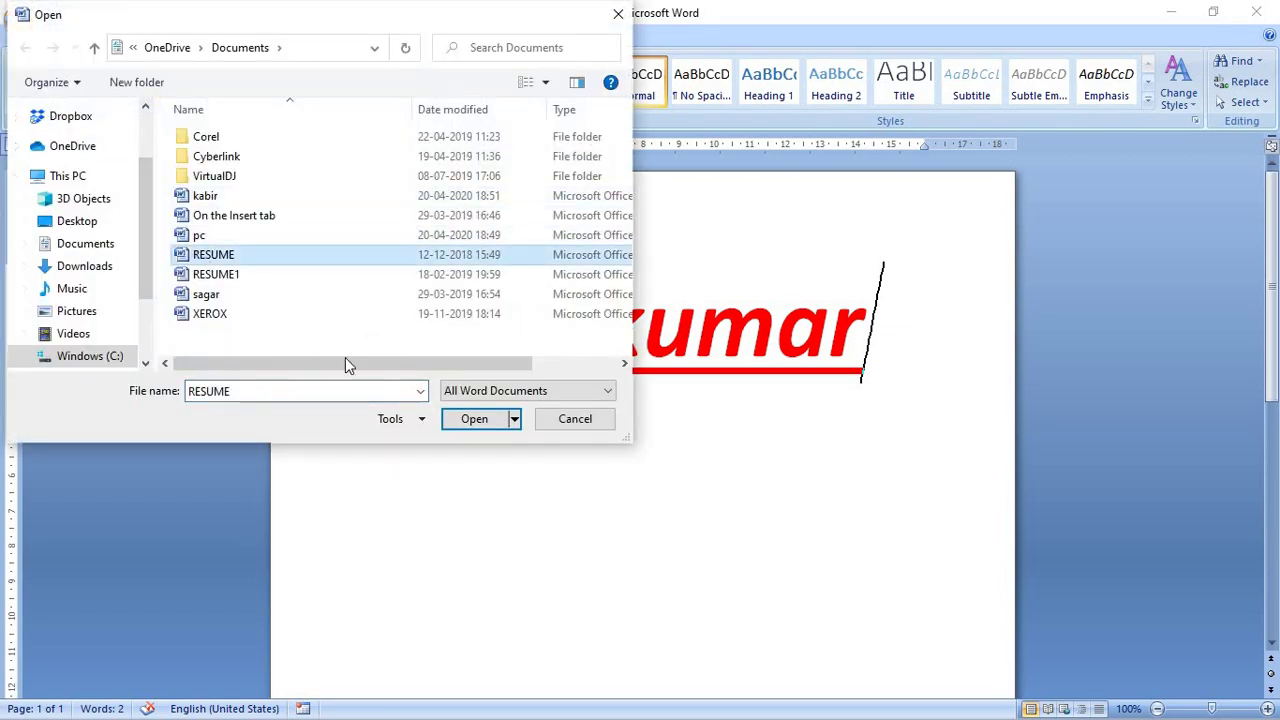
left_click(476, 424)
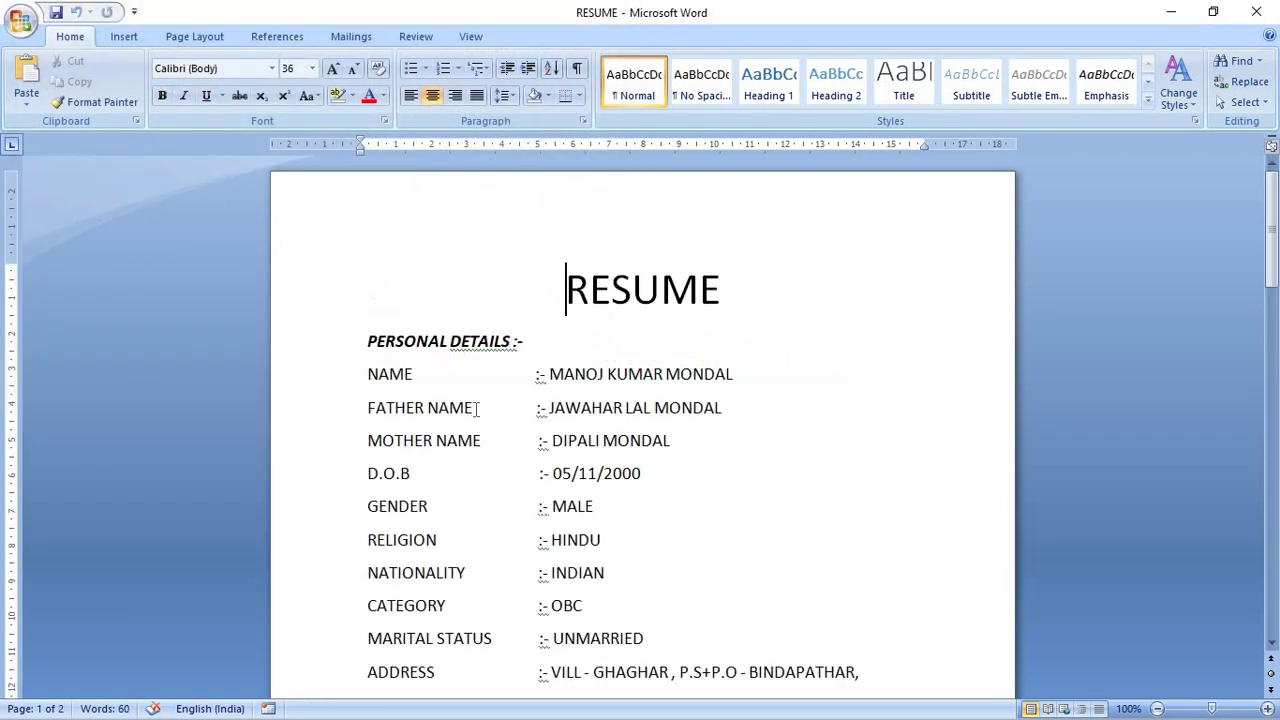
scroll(520, 400, "down", 3)
scroll(560, 380, "down", 4)
scroll(604, 362, "up", 3)
scroll(604, 362, "up", 3)
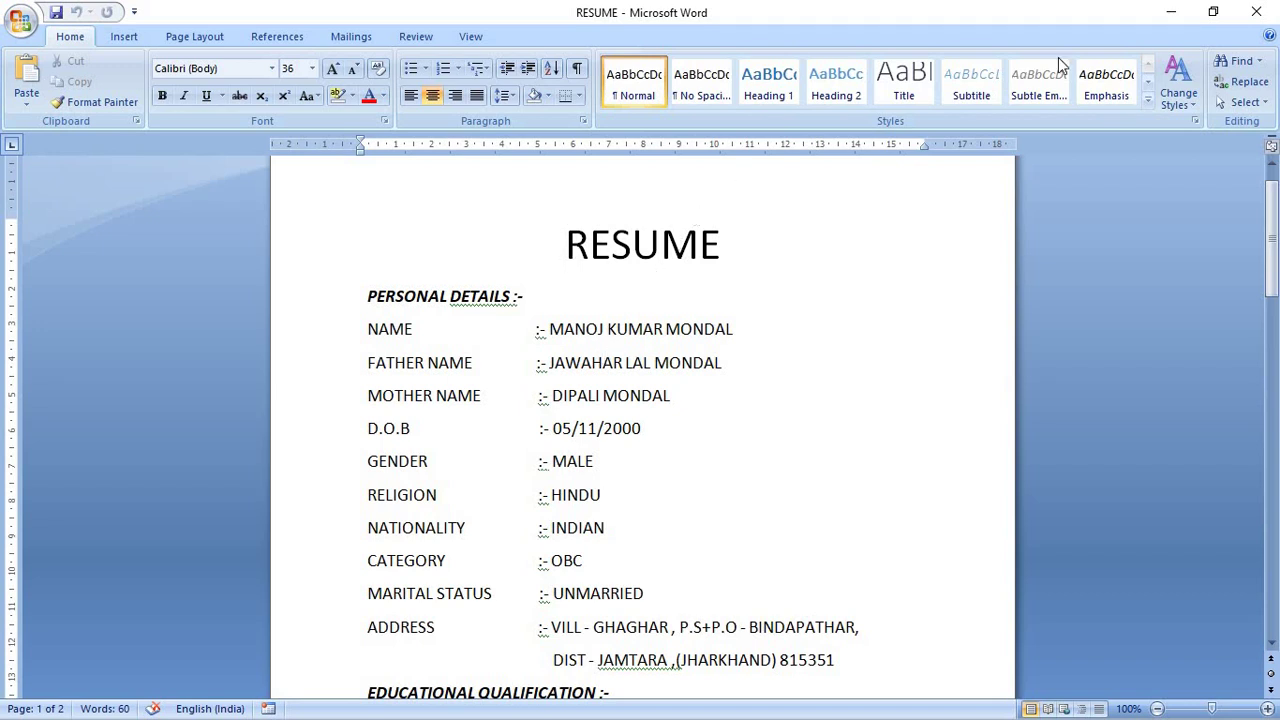
- Look over the Office button printing options, then bring up the Print dialog with Ctrl+P
left_click(22, 22)
mouse_move(58, 229)
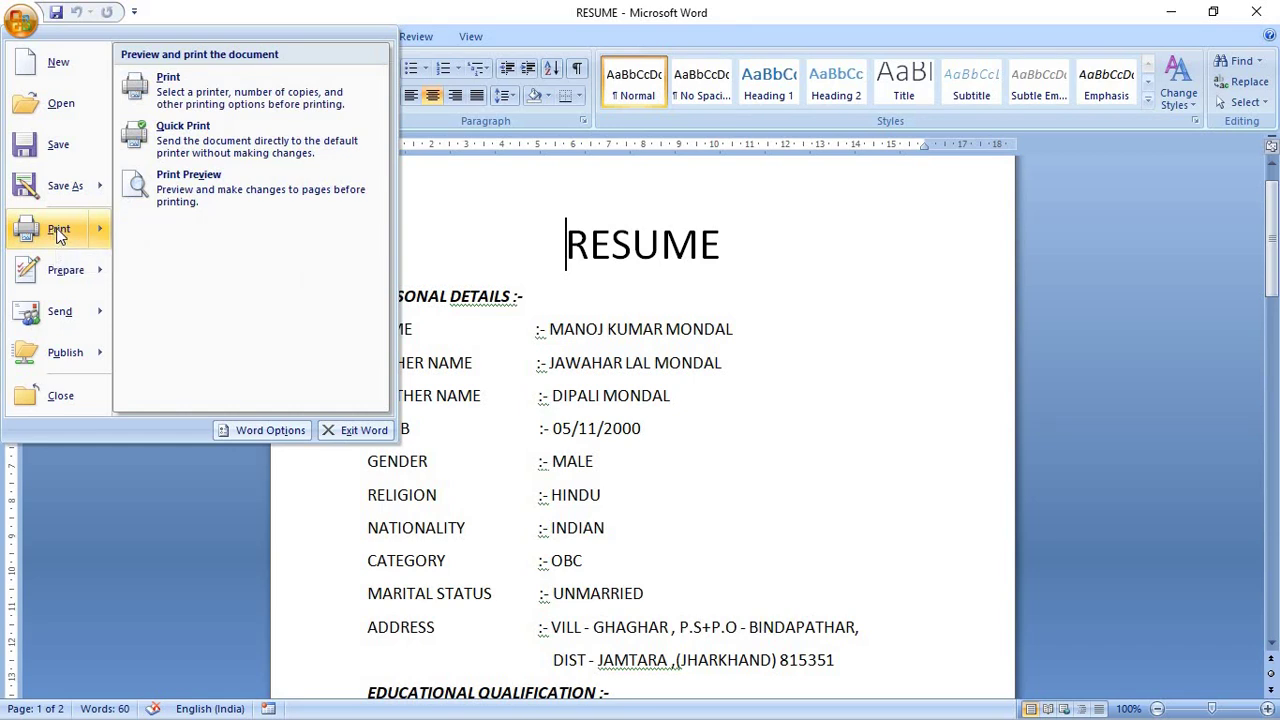
left_click(909, 318)
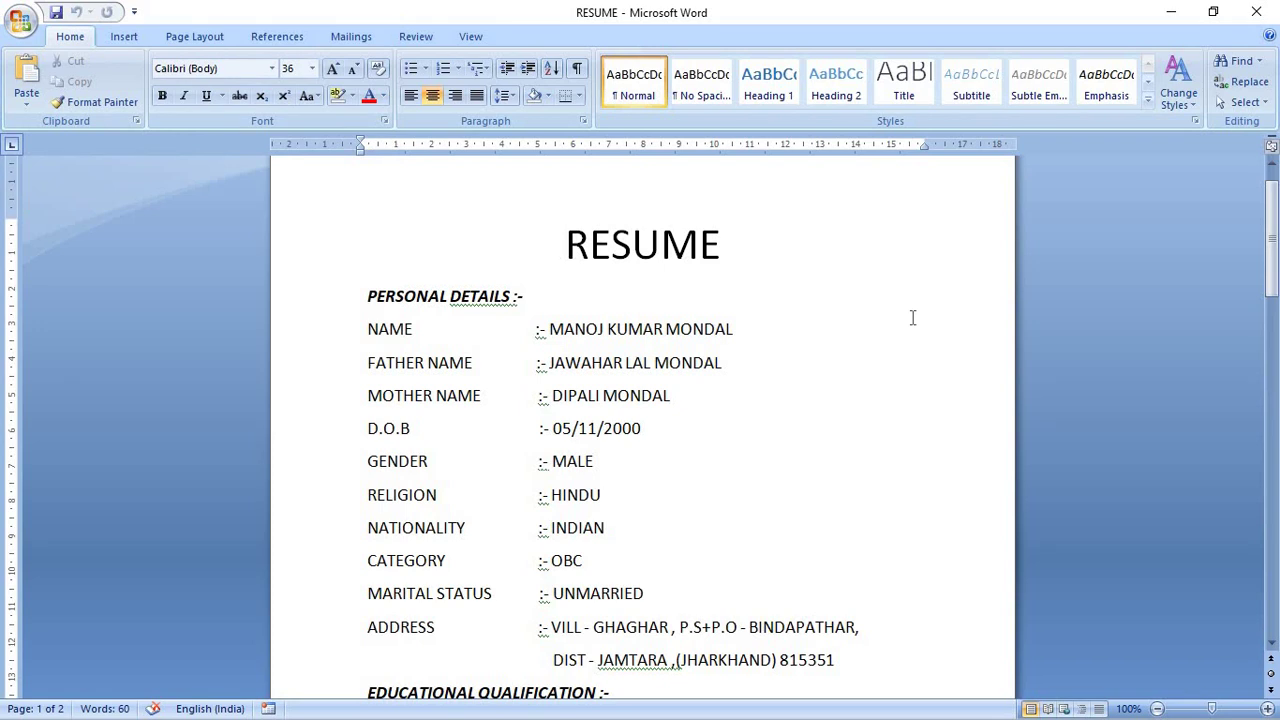
key("ctrl+p")
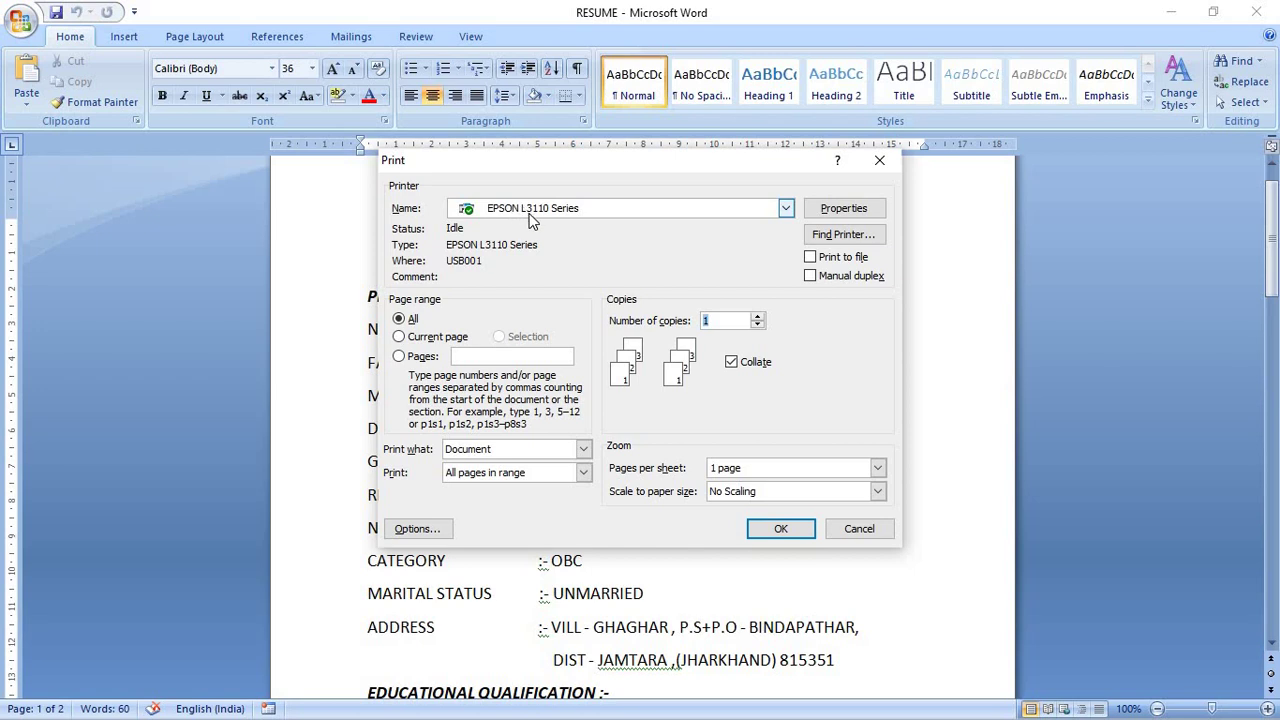
- Keep EPSON L3110 Series as the printer and set the page range to Current page
left_click(776, 207)
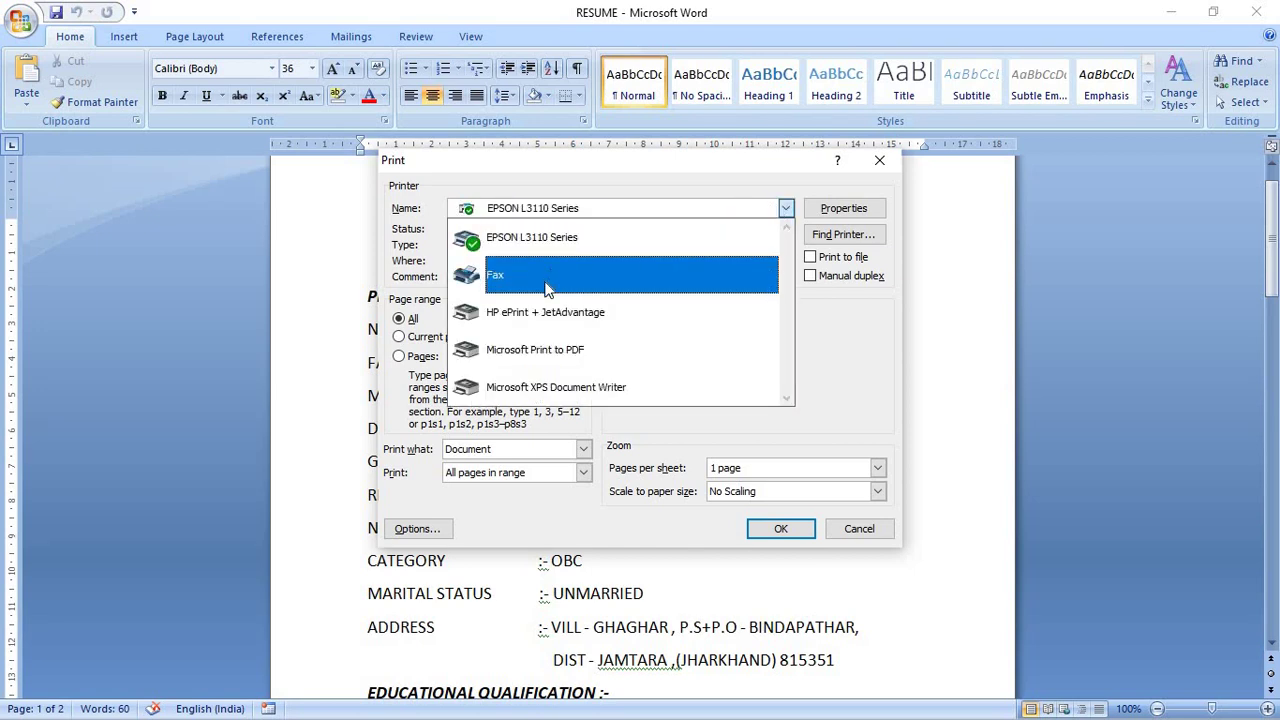
left_click(532, 245)
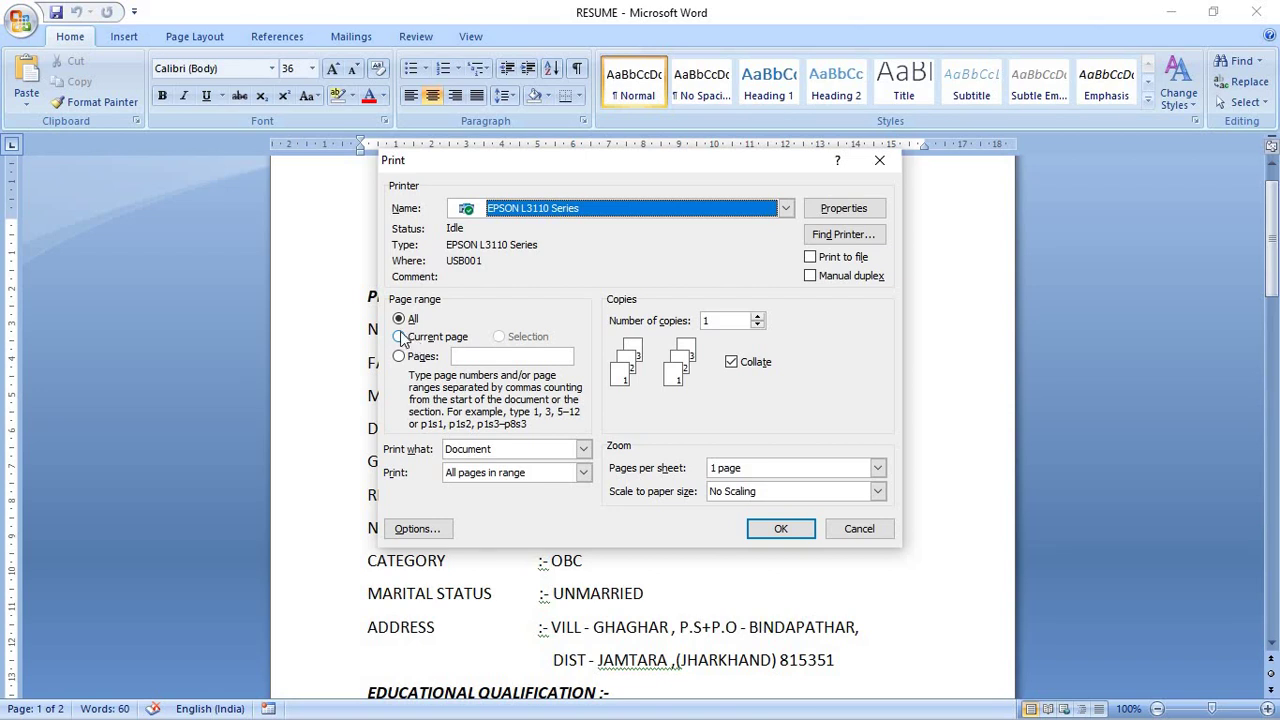
left_click(399, 338)
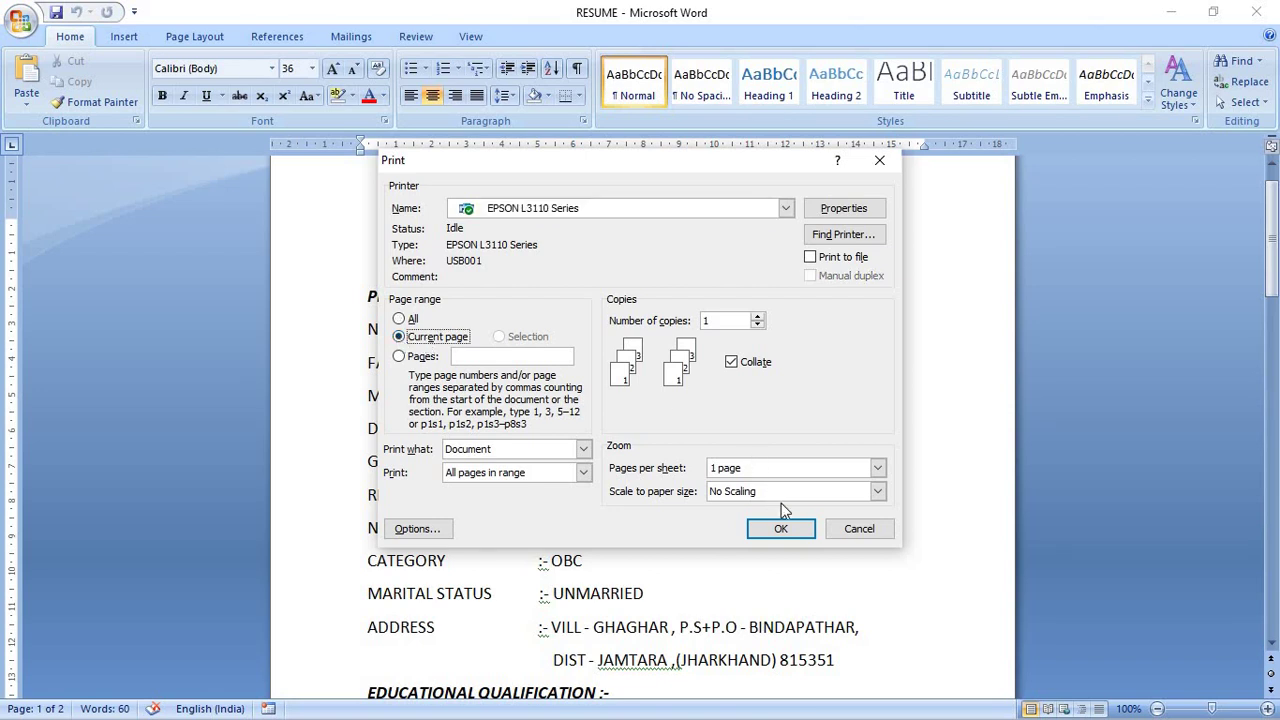
- Print the current RESUME page and dismiss the EPSON 'Not ready' warning
left_click(781, 530)
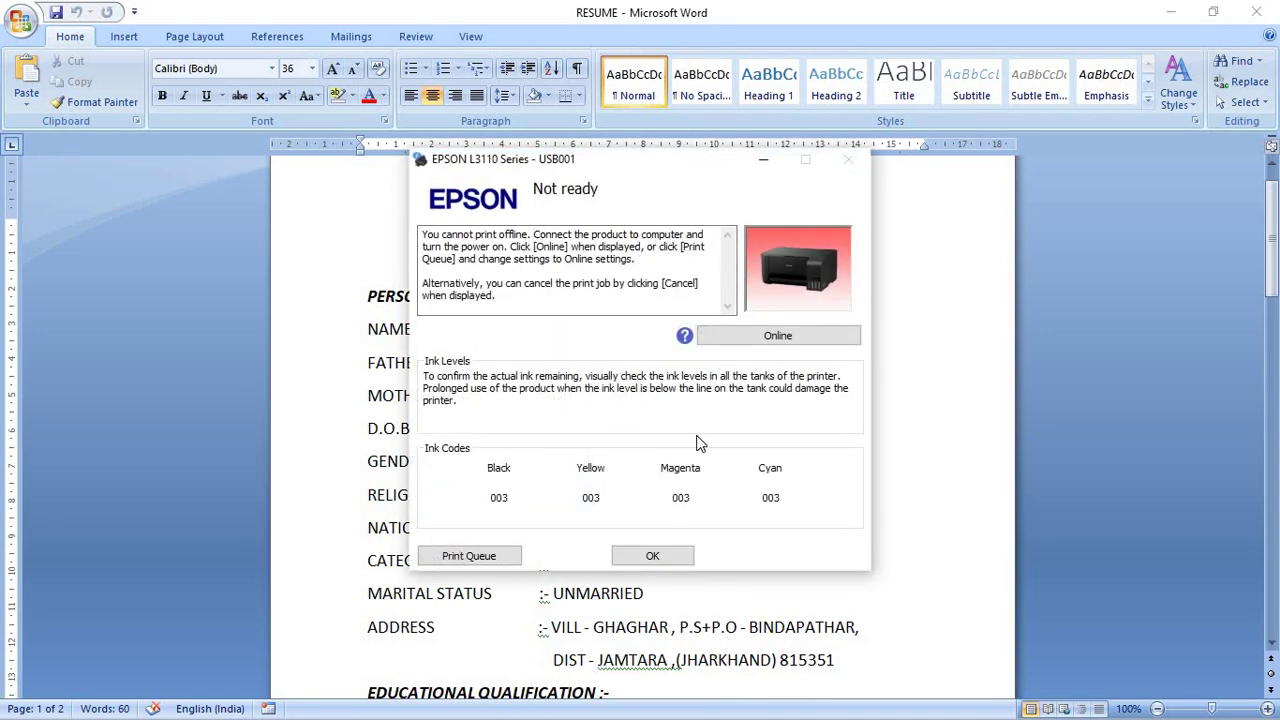
left_click(652, 555)
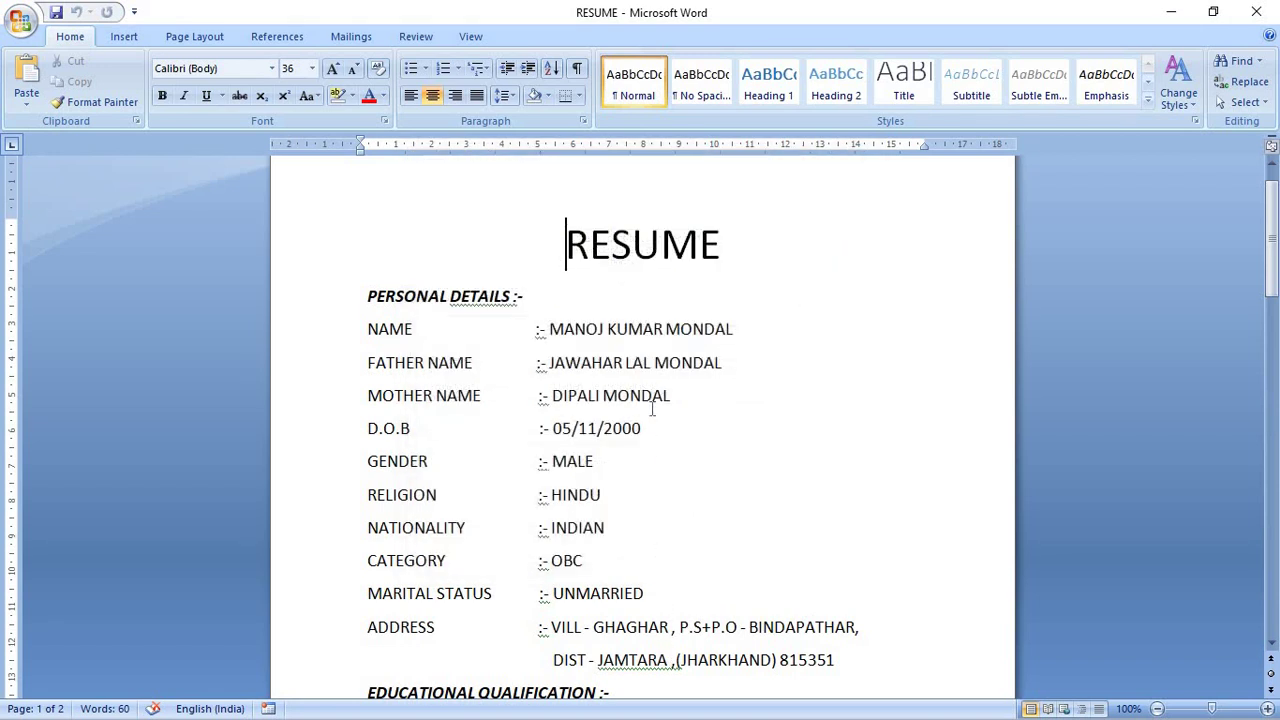
left_click(20, 22)
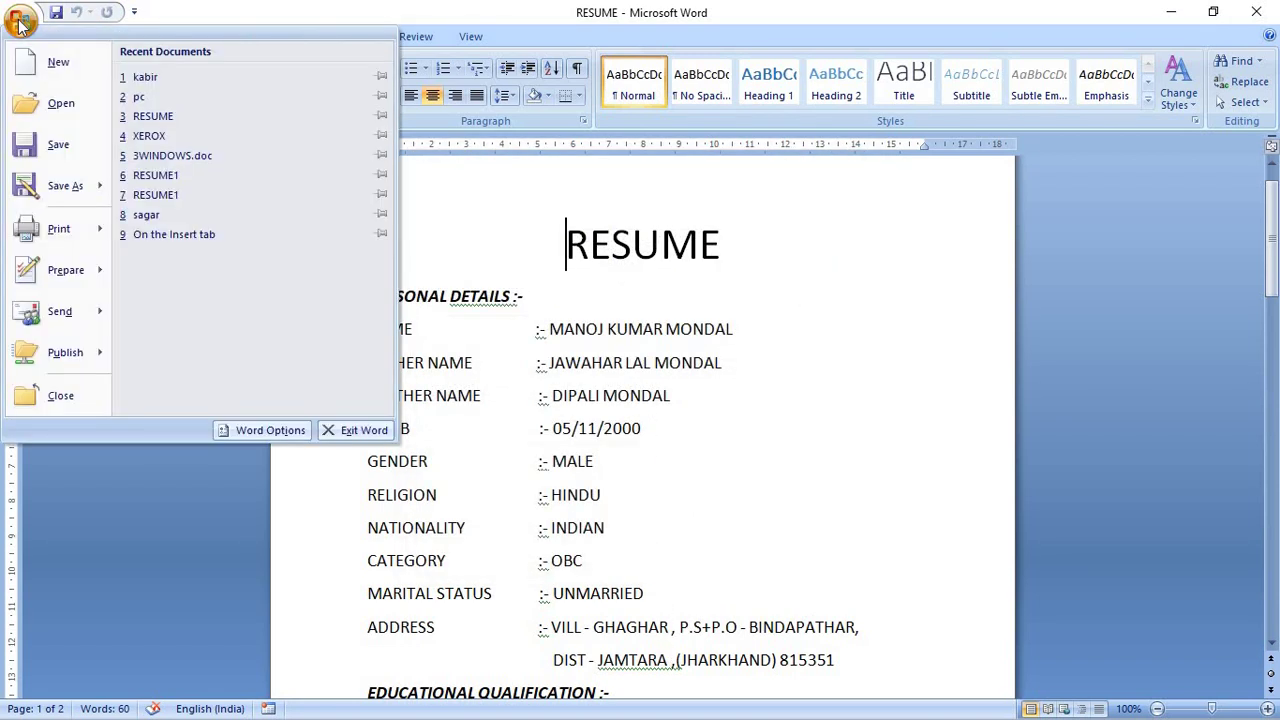
left_click(60, 232)
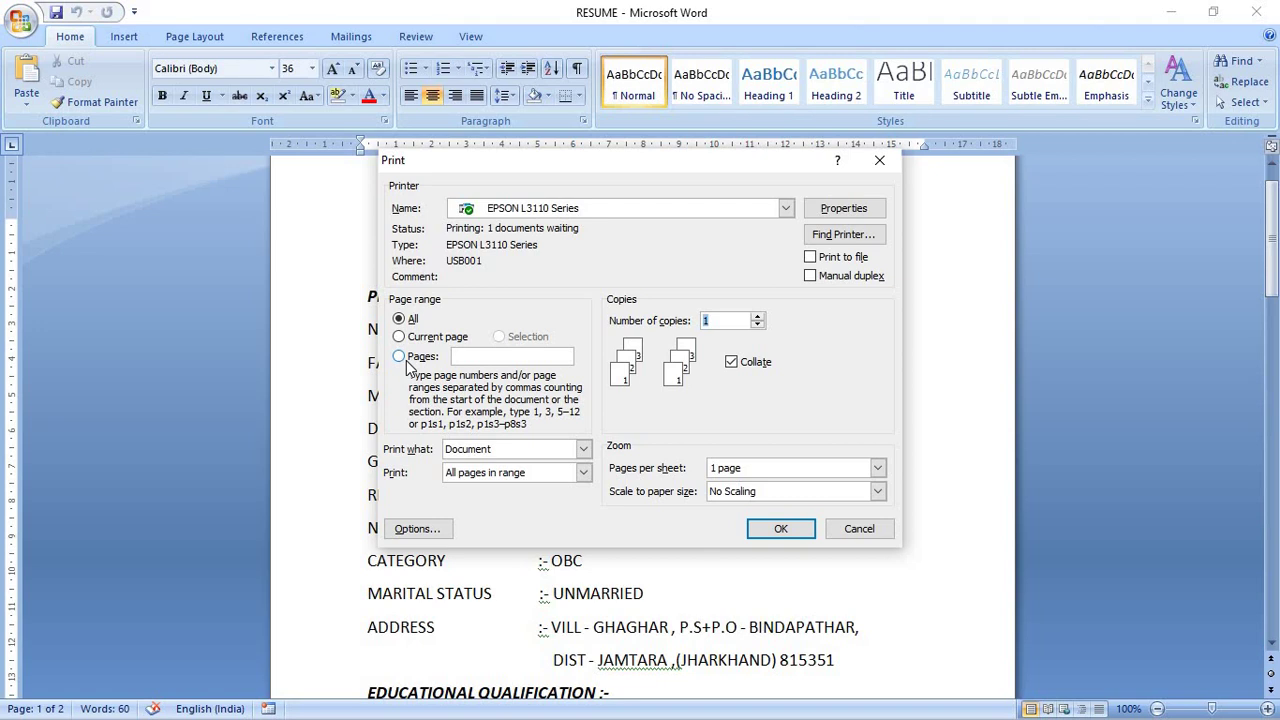
left_click(399, 357)
type("5,")
type("10")
key("BackSpace")
key("BackSpace")
key("BackSpace")
key("BackSpace")
left_click(399, 357)
type("1")
type("-10")
key("BackSpace")
key("BackSpace")
key("BackSpace")
key("BackSpace")
left_click(879, 162)
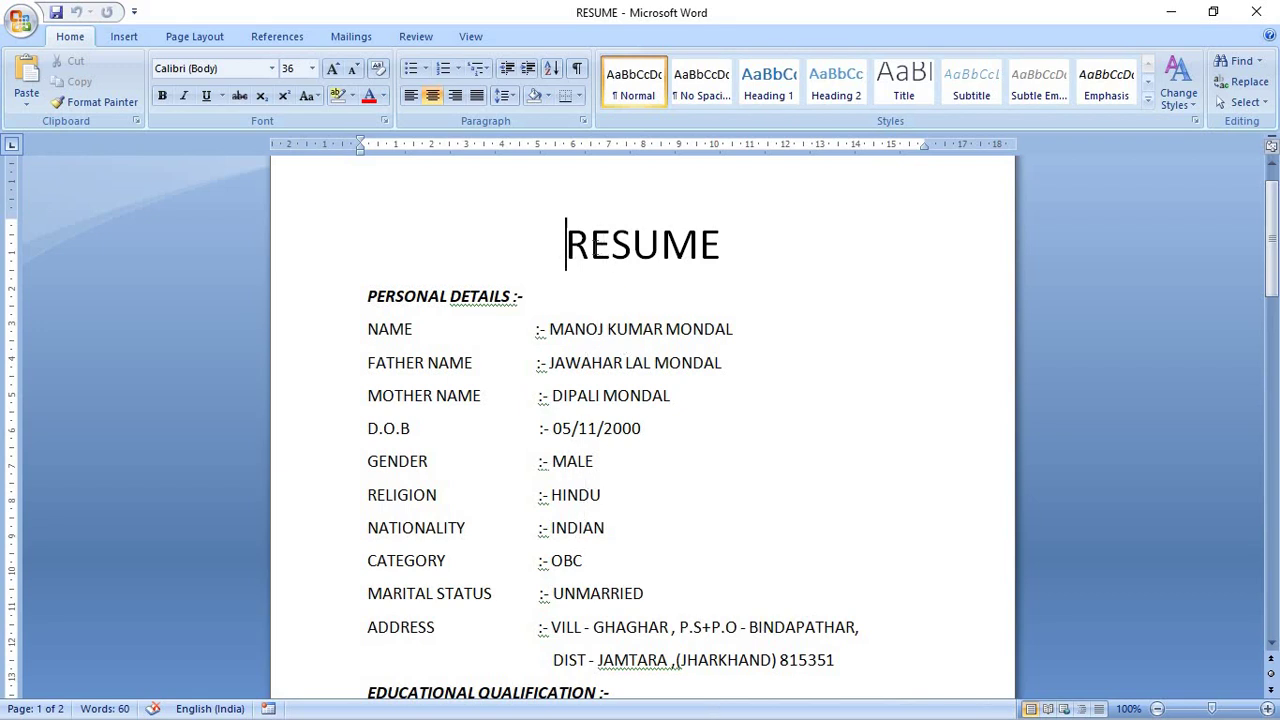
left_click_drag(722, 248, 525, 247)
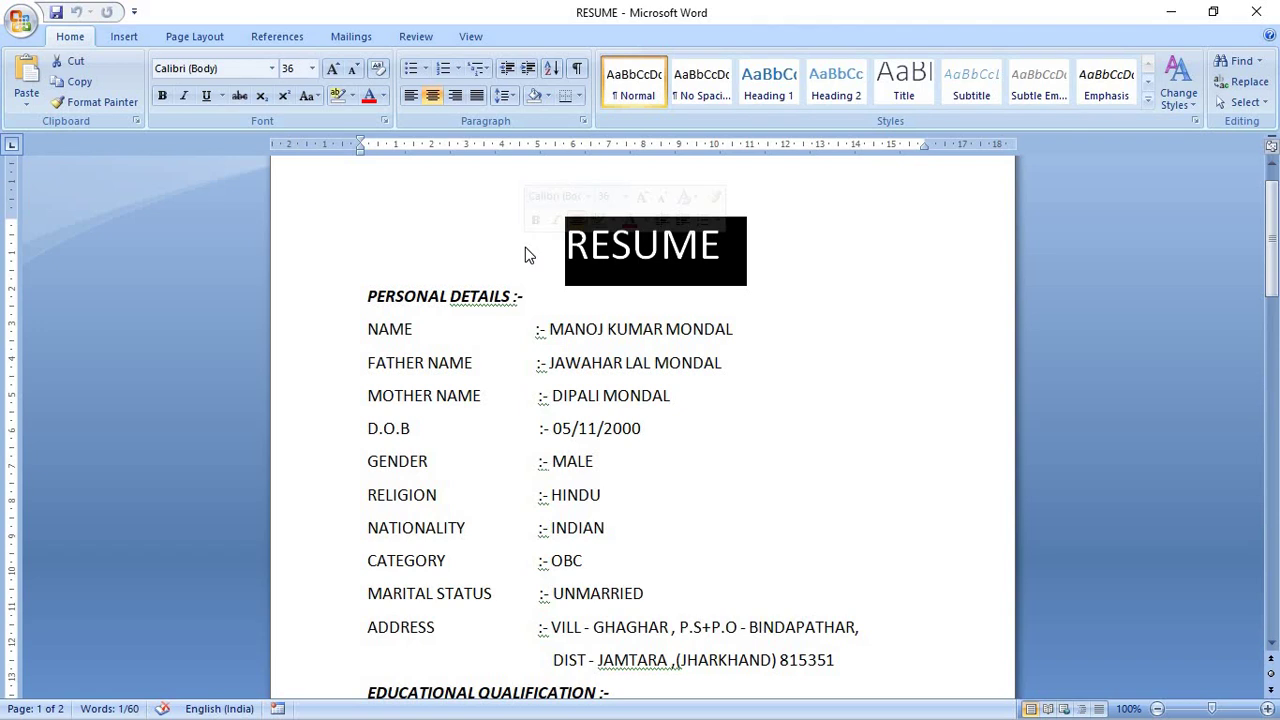
left_click(790, 396)
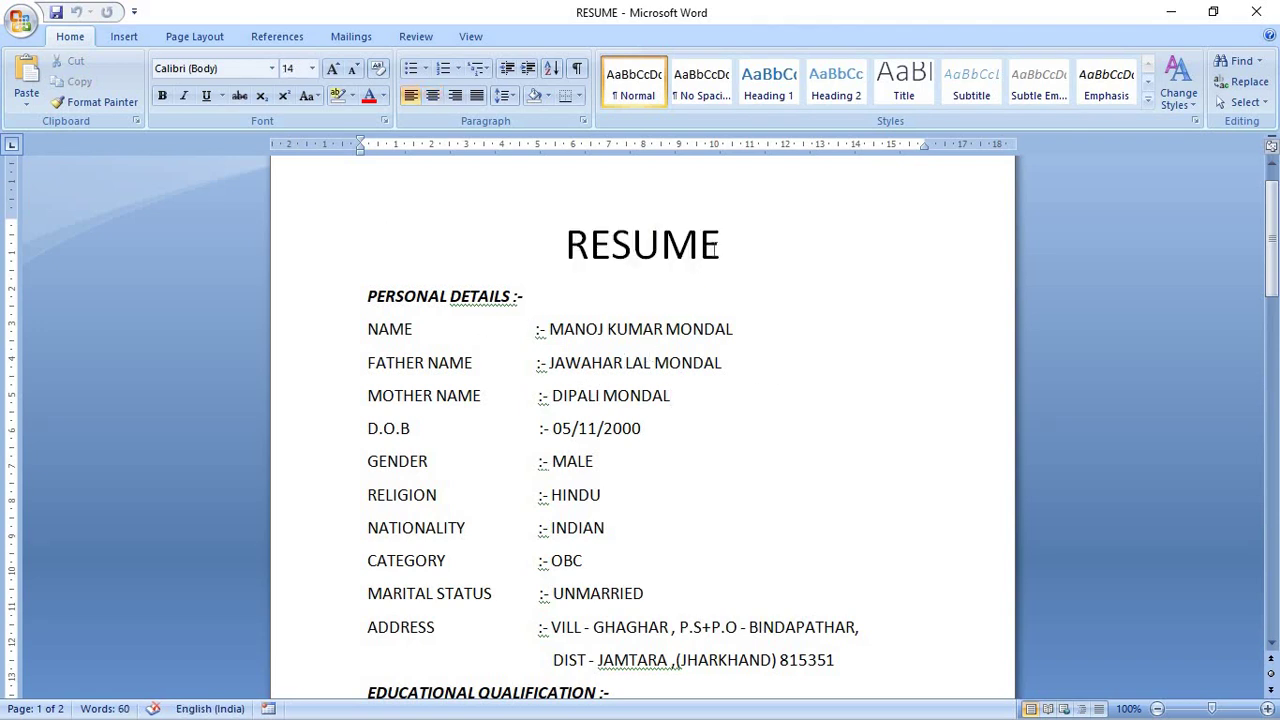
left_click_drag(712, 245, 562, 245)
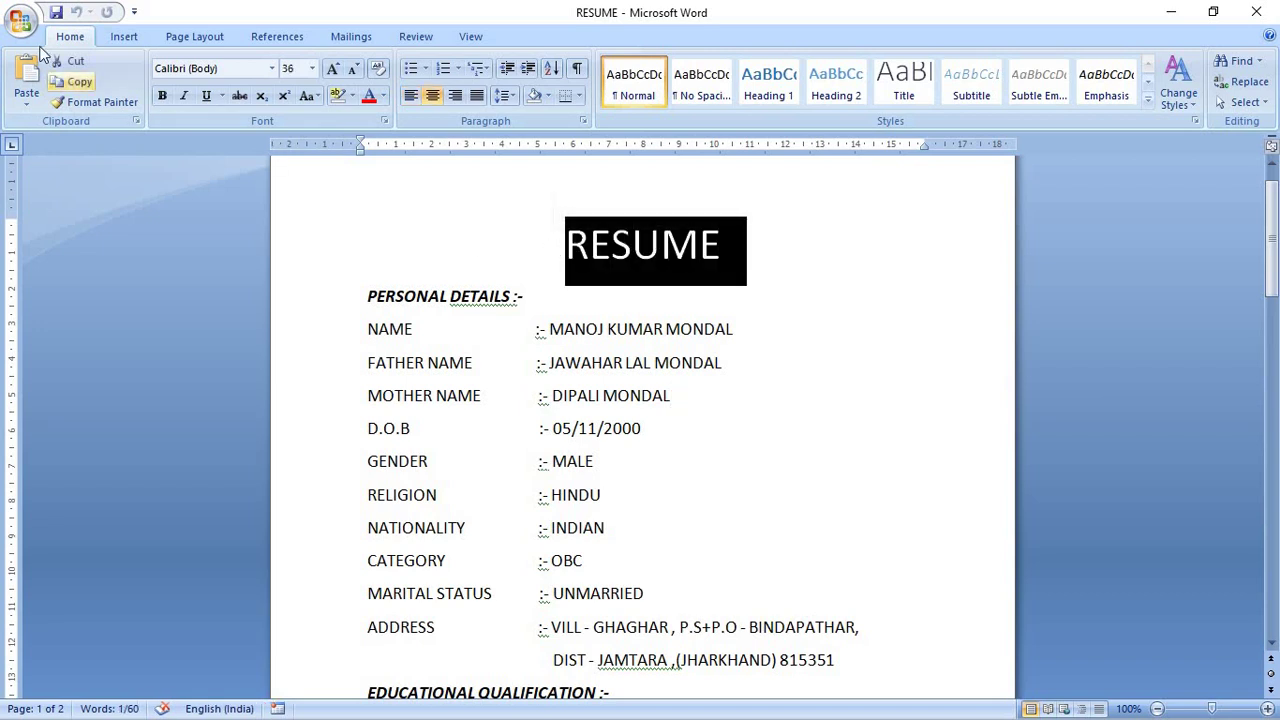
left_click(20, 22)
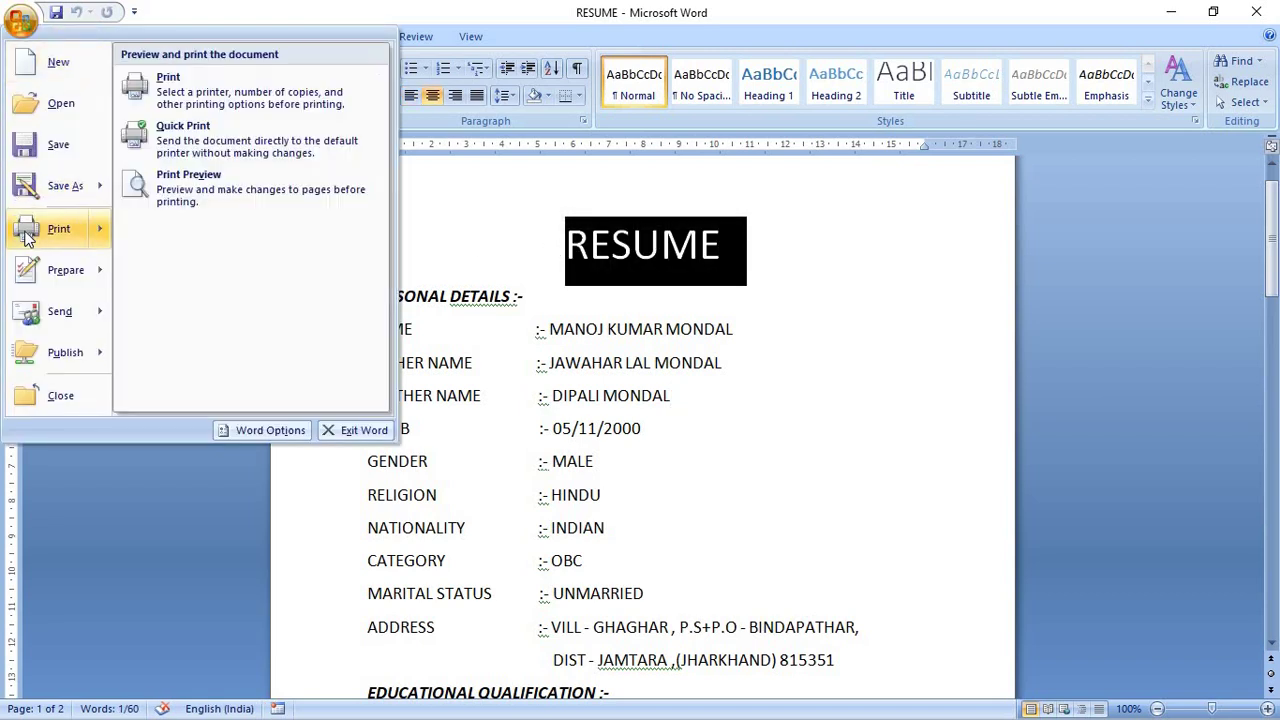
left_click(27, 238)
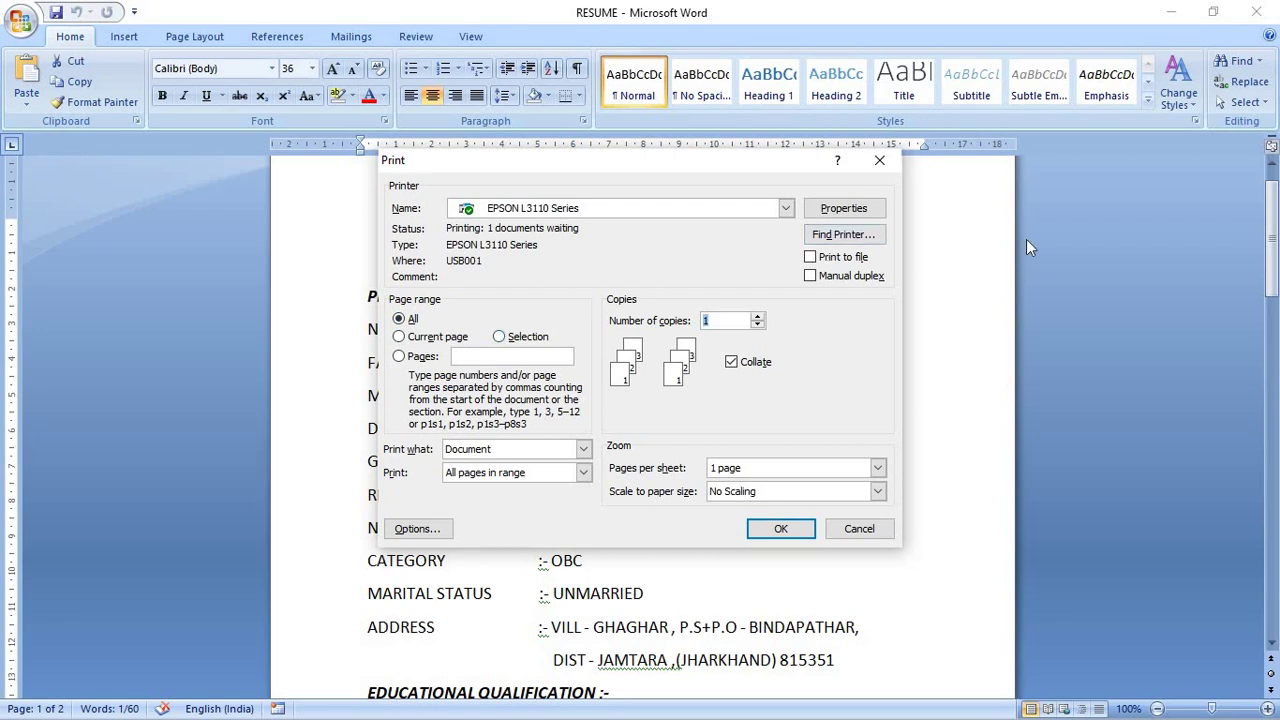
left_click(500, 338)
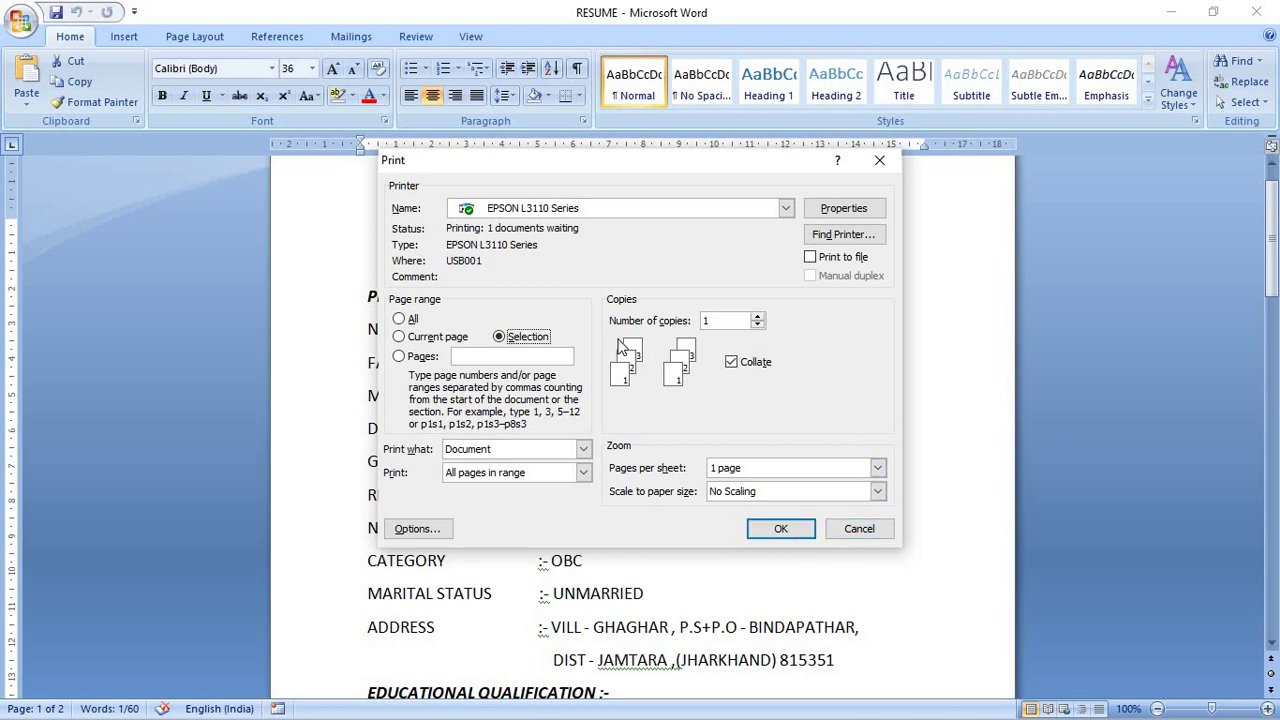
left_click(704, 321)
double_click(704, 321)
key("BackSpace")
type("1")
left_click(877, 491)
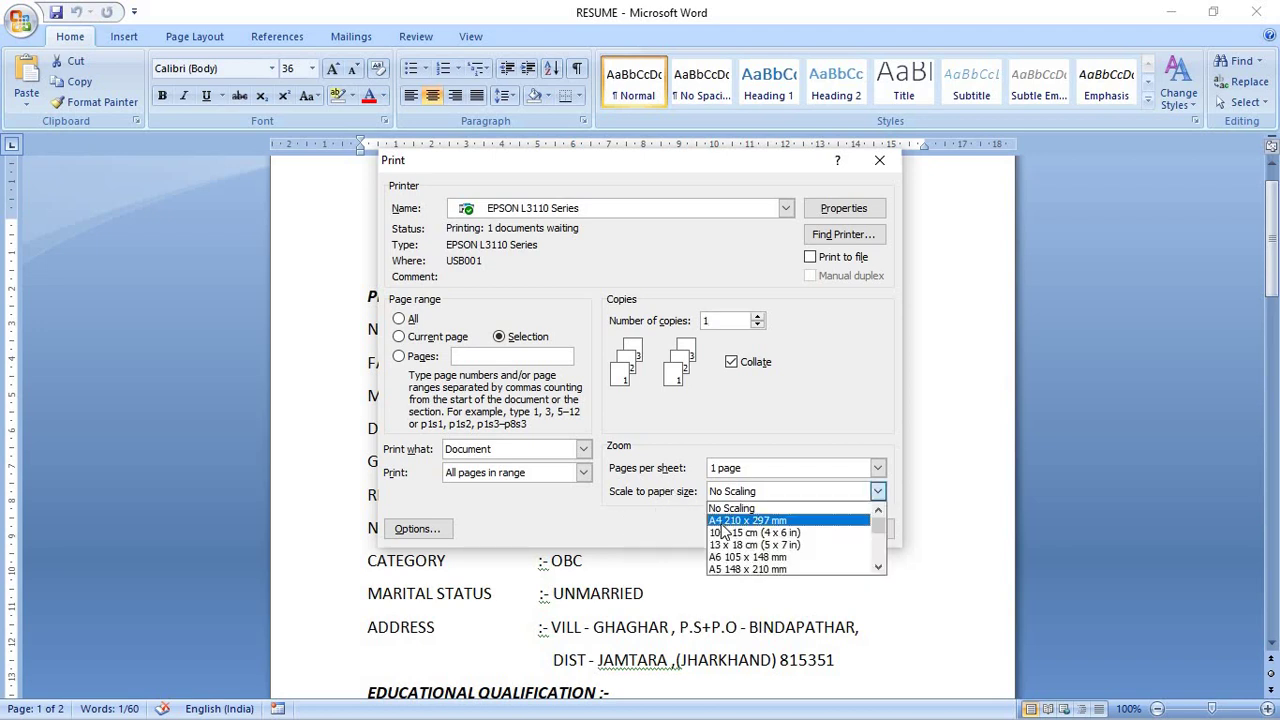
left_click(722, 522)
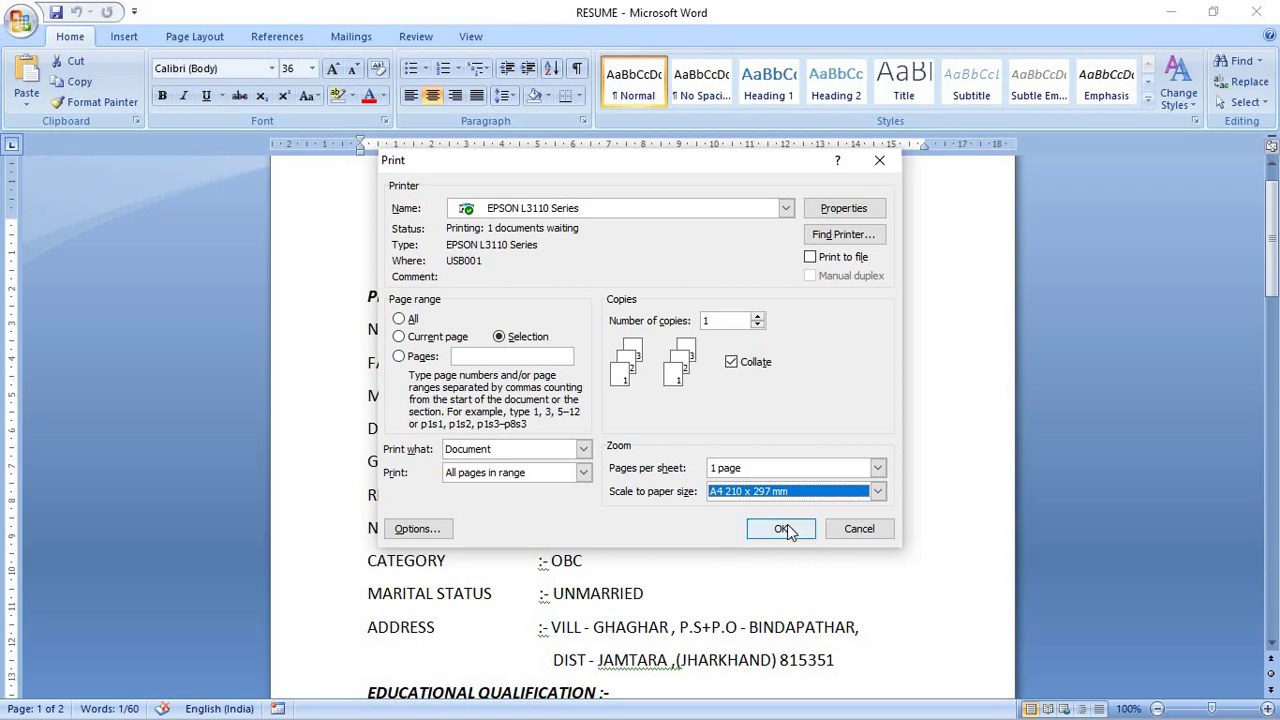
left_click(876, 162)
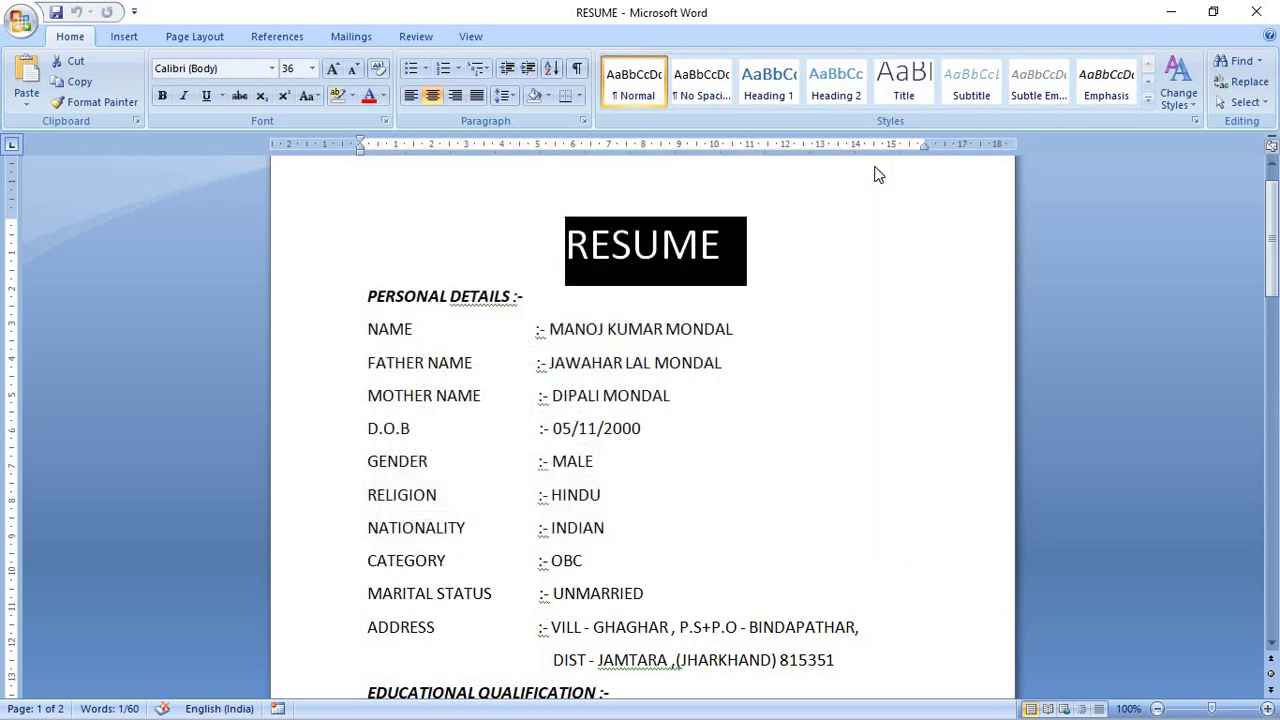
- Deselect the RESUME heading, then close RESUME from the Office button menu, bringing up kabir
left_click(766, 265)
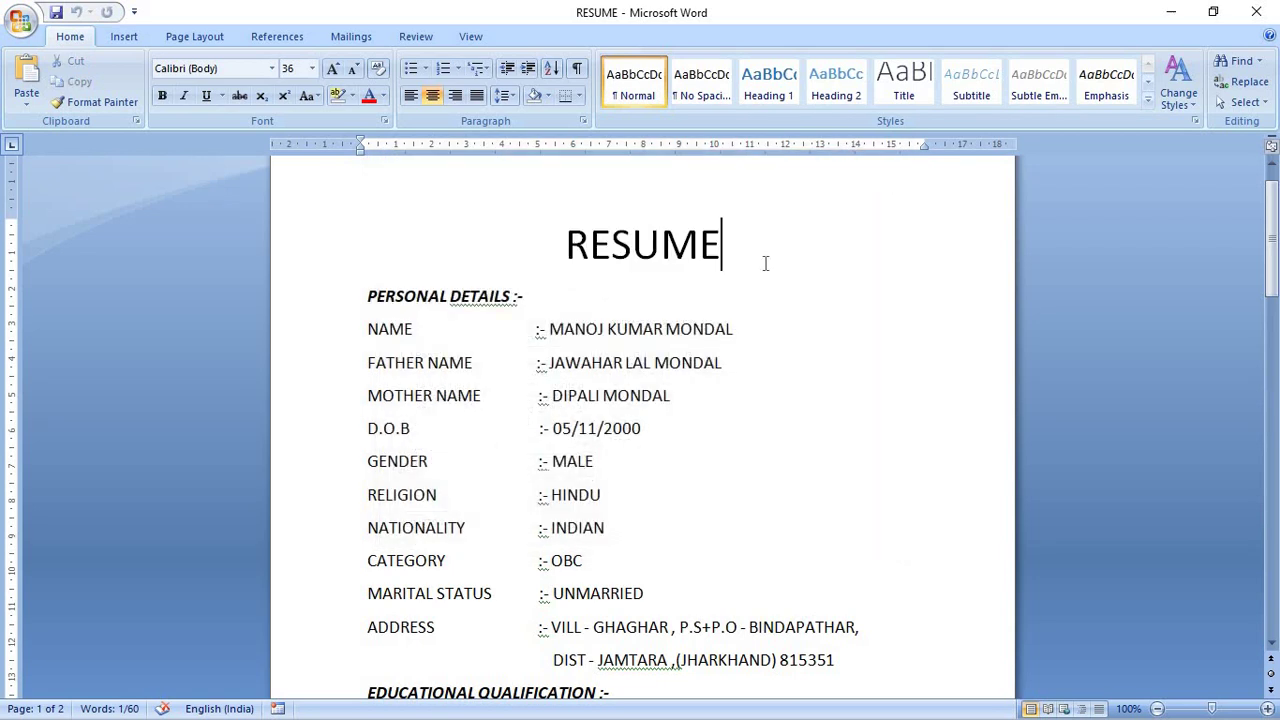
left_click(27, 34)
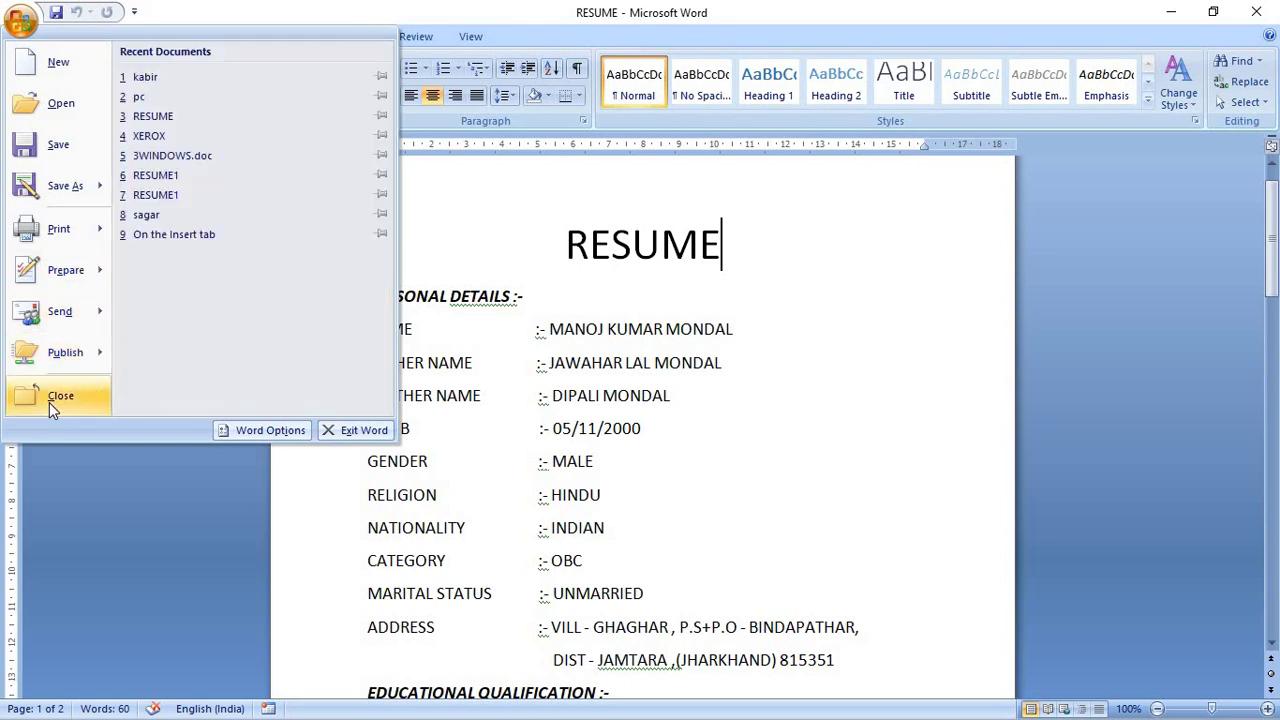
left_click(926, 372)
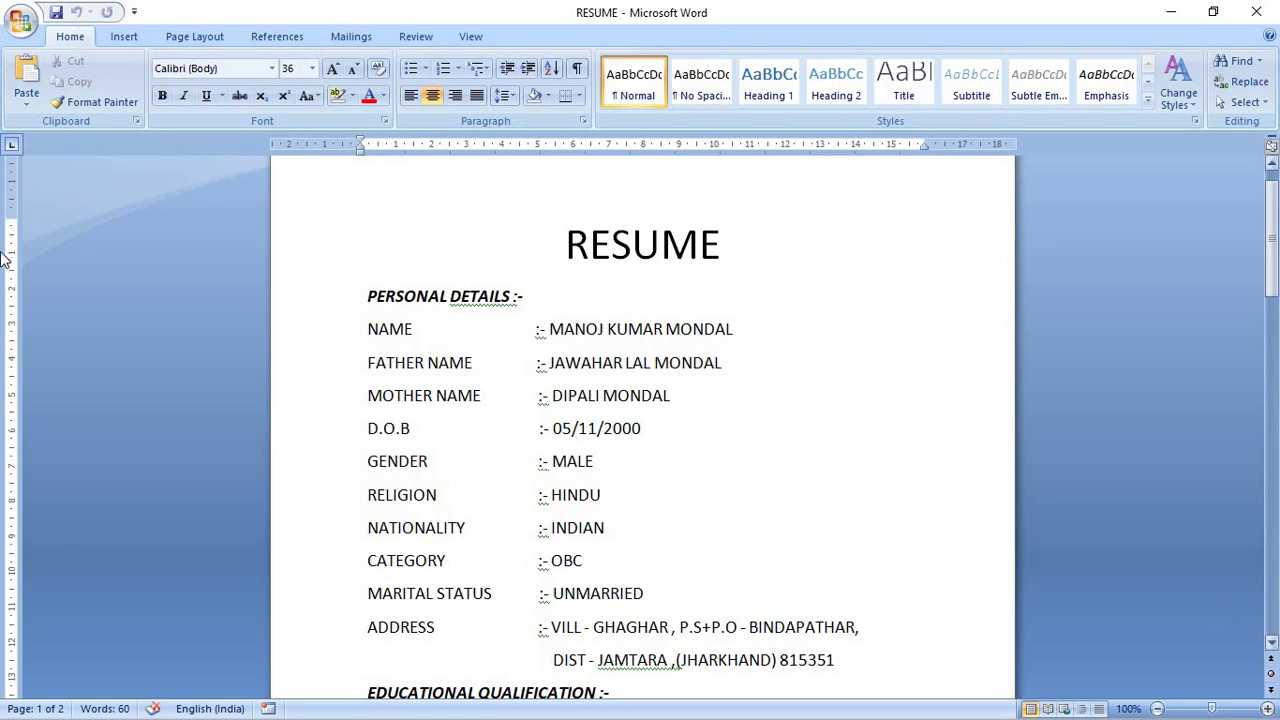
left_click(22, 28)
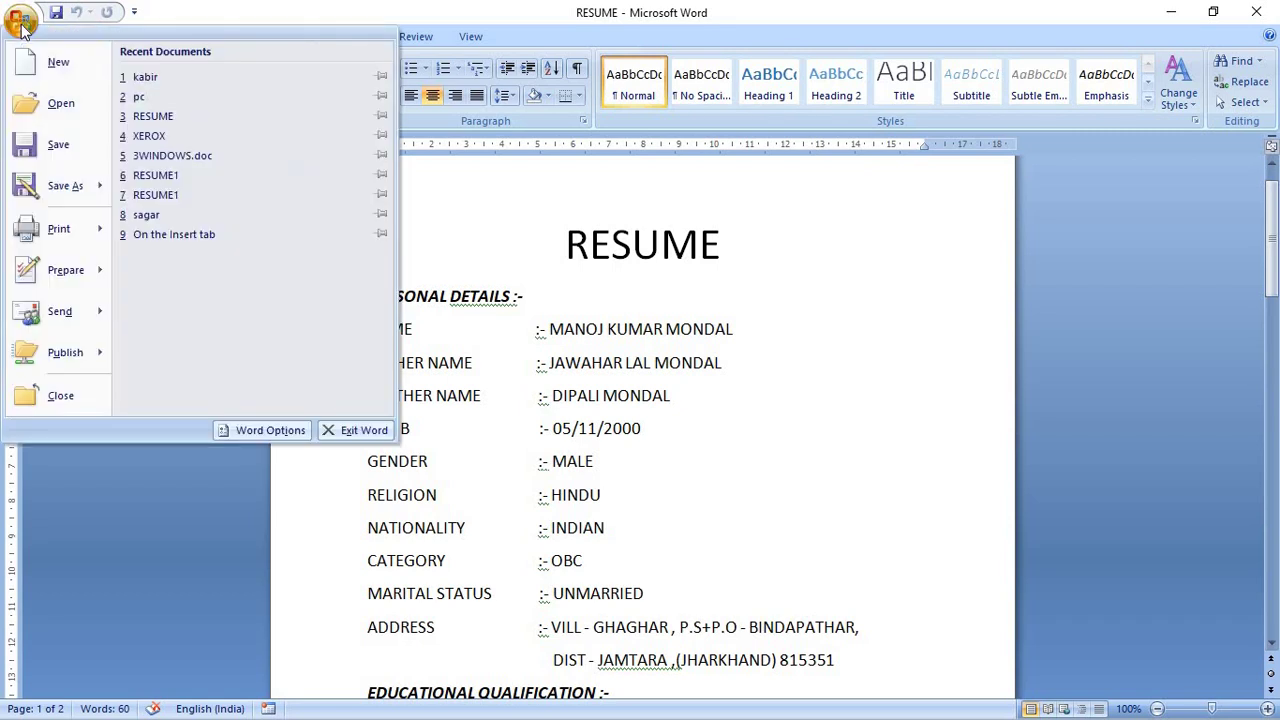
left_click(48, 400)
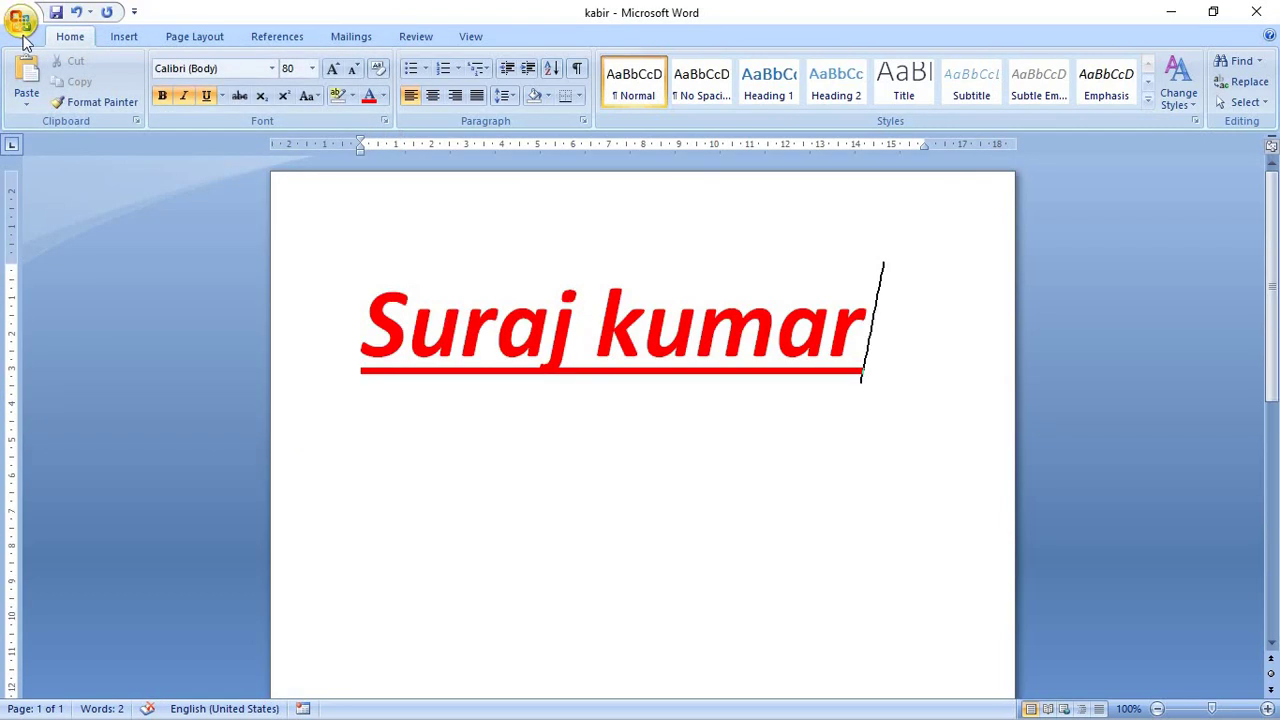
- Close the current document, the XEROX document and blank Document3 via Office button > Close
left_click(20, 20)
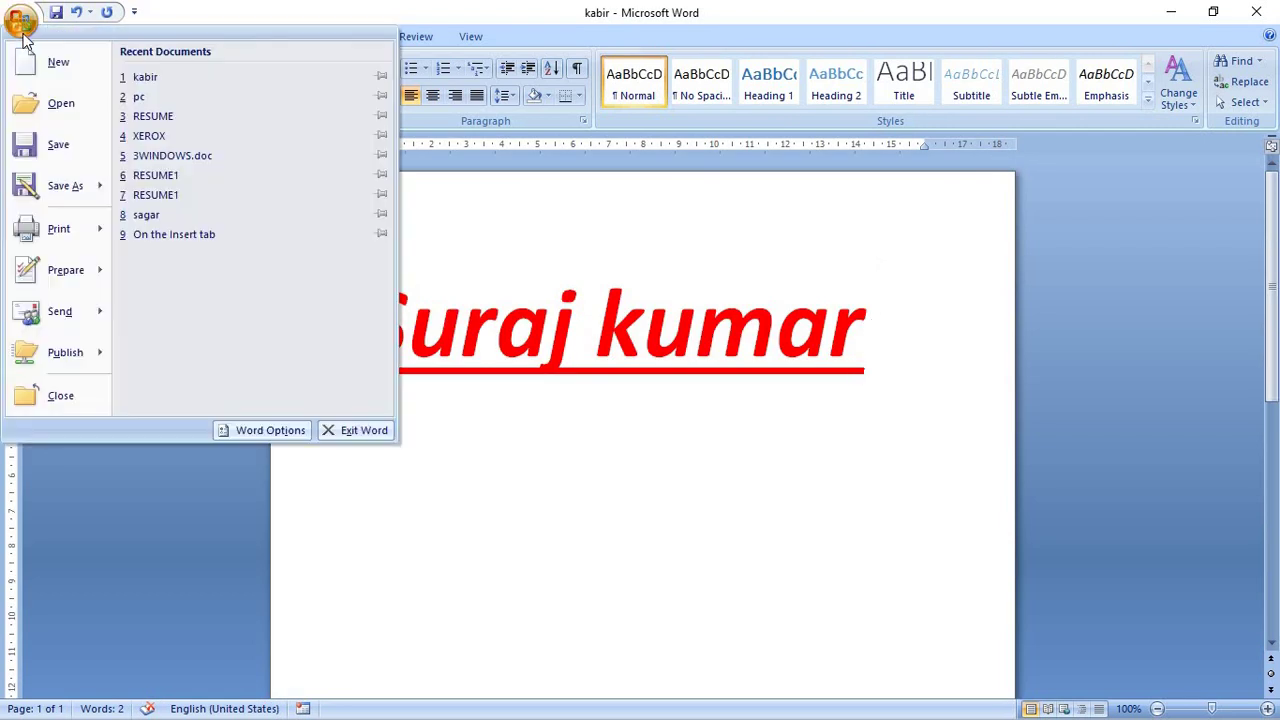
left_click(45, 399)
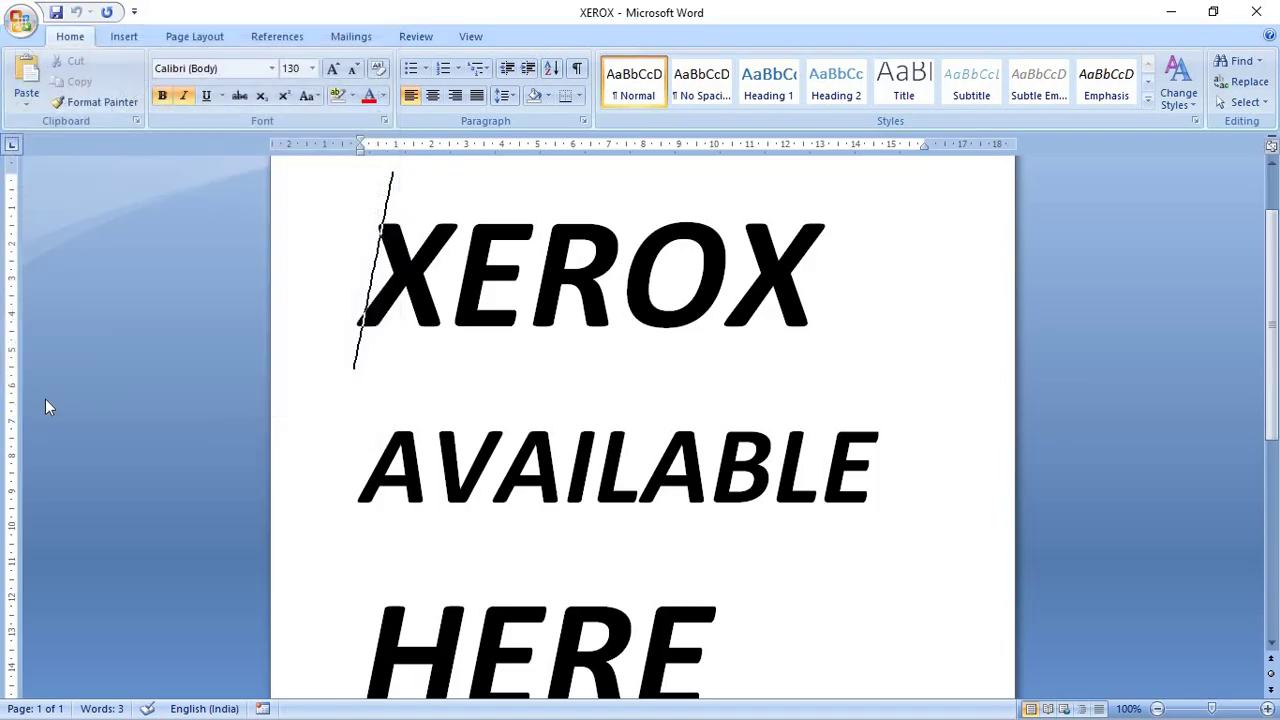
left_click(20, 20)
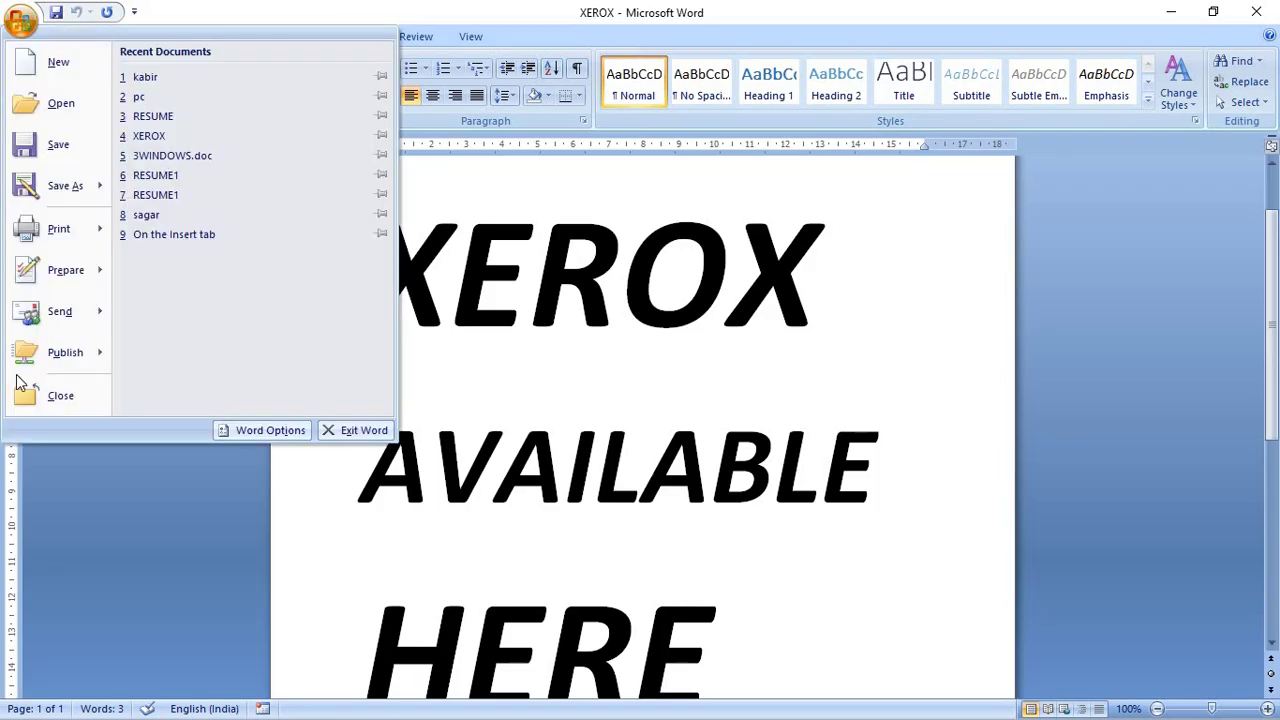
left_click(54, 392)
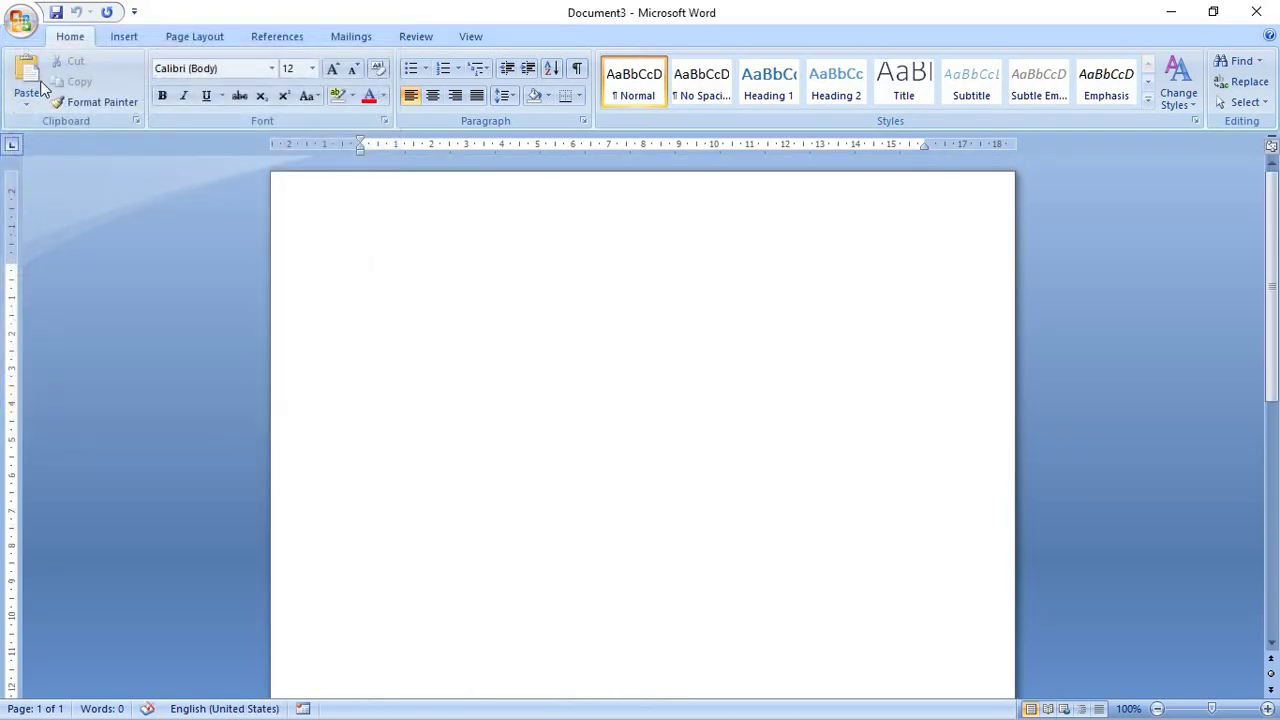
left_click(20, 20)
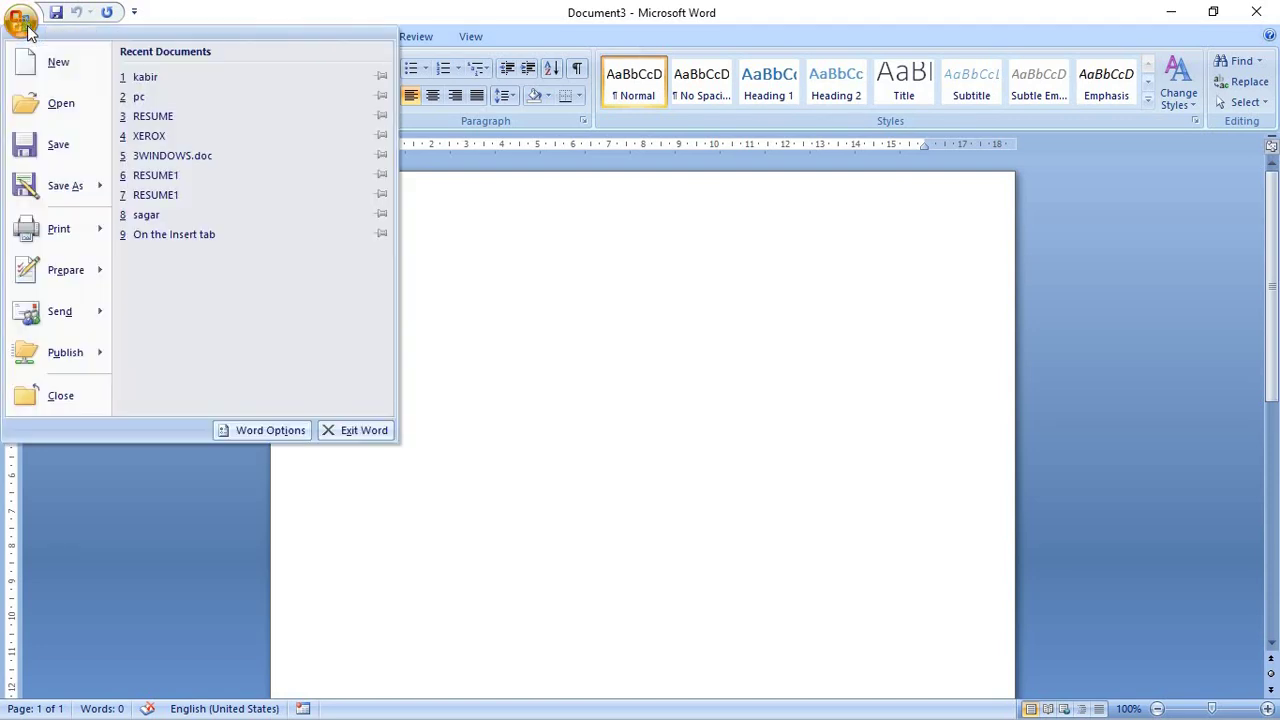
left_click(51, 400)
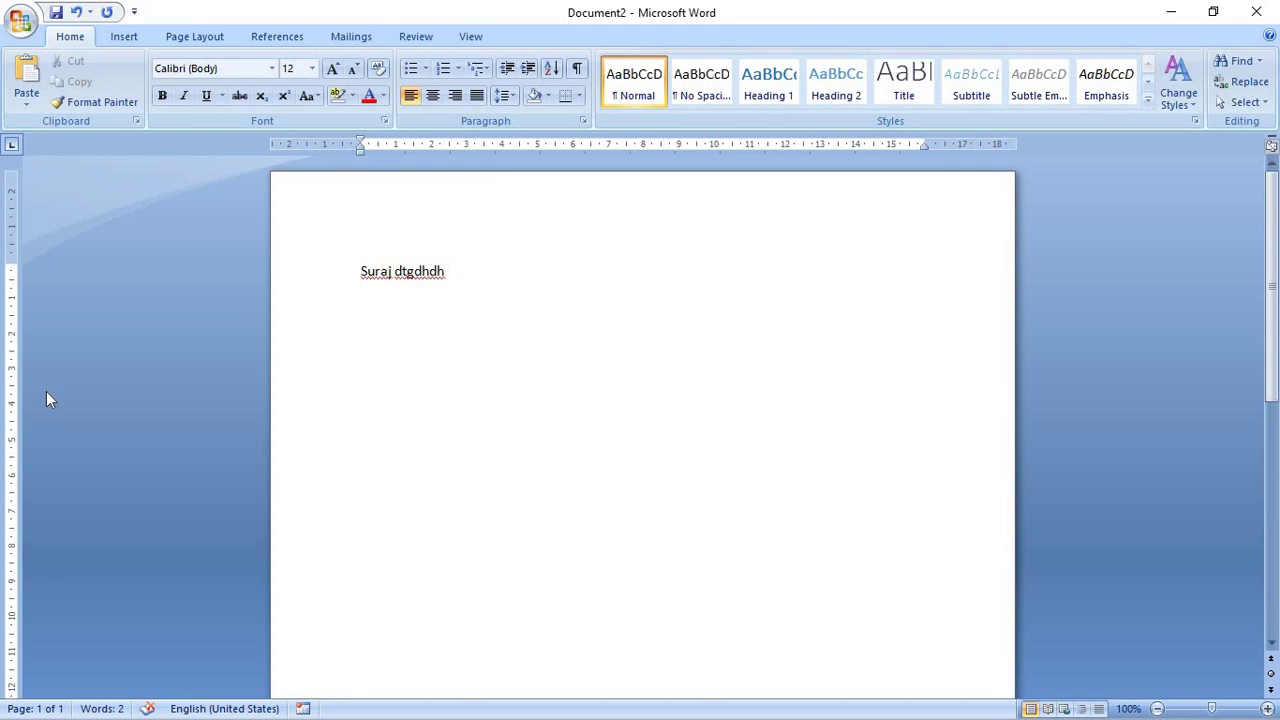
- Close Document2 and Document1 with Alt+F4, discarding their unsaved changes
key("alt+F4")
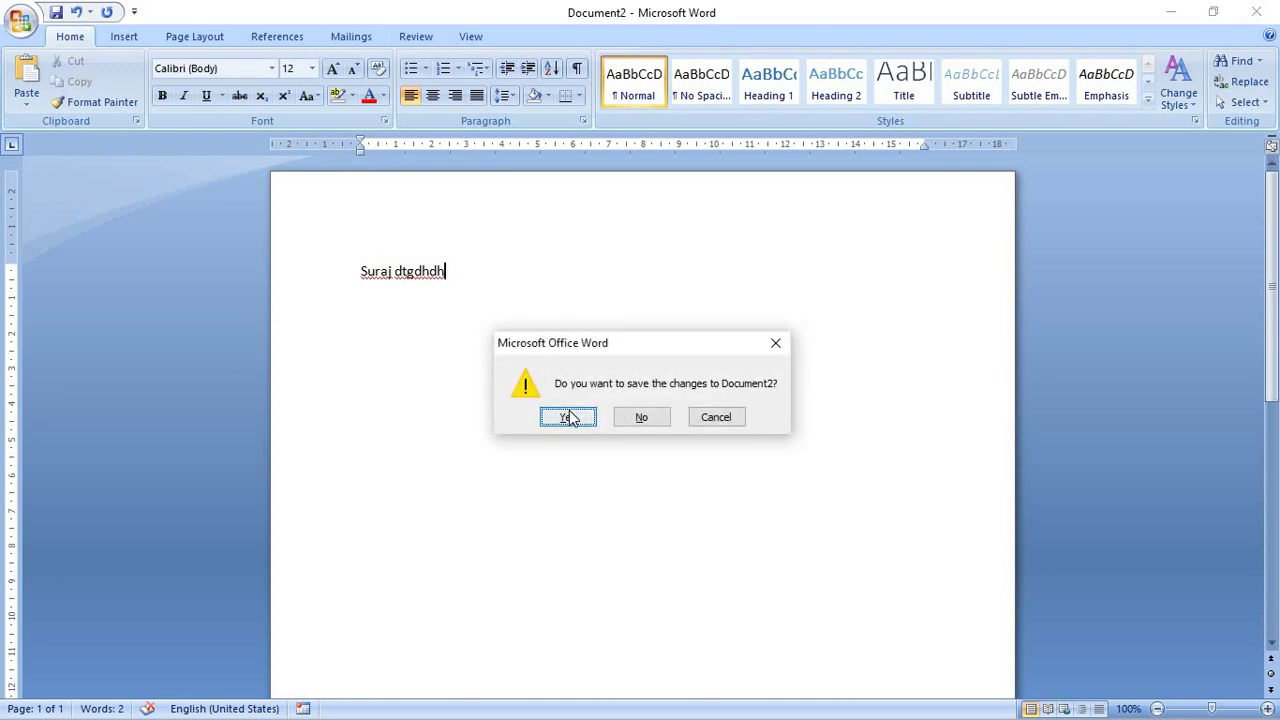
left_click(642, 418)
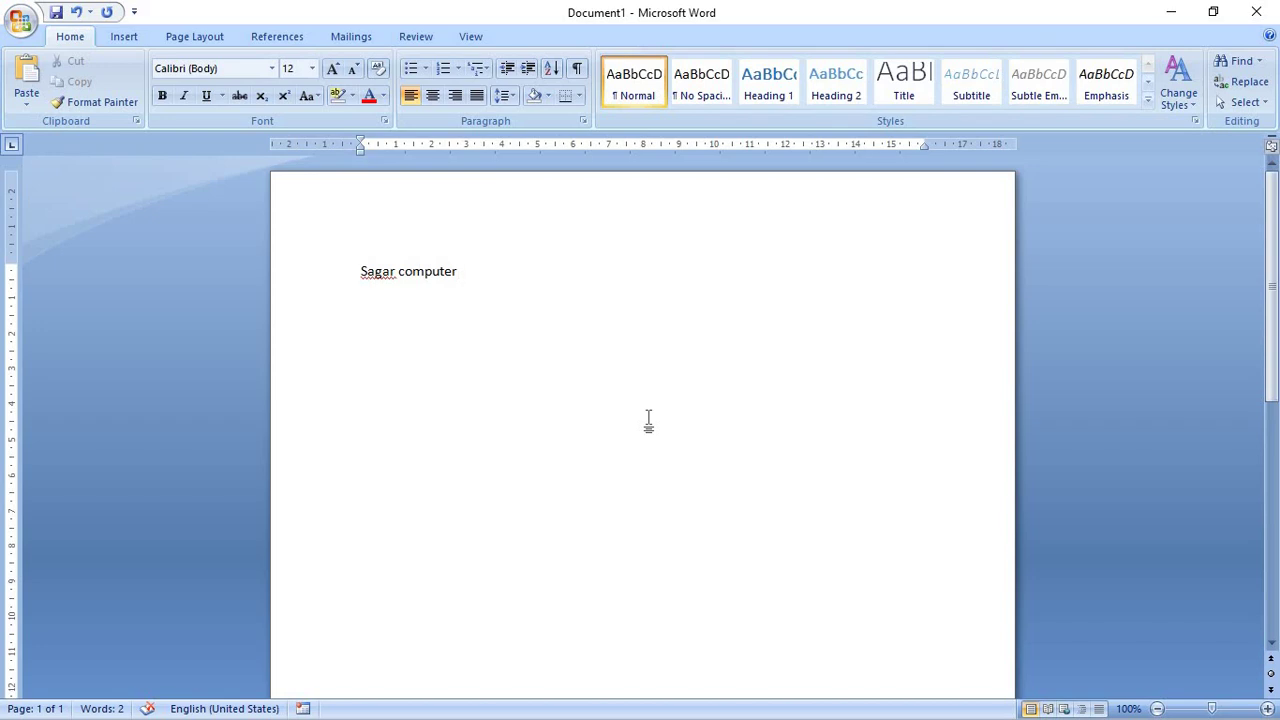
key("alt+F4")
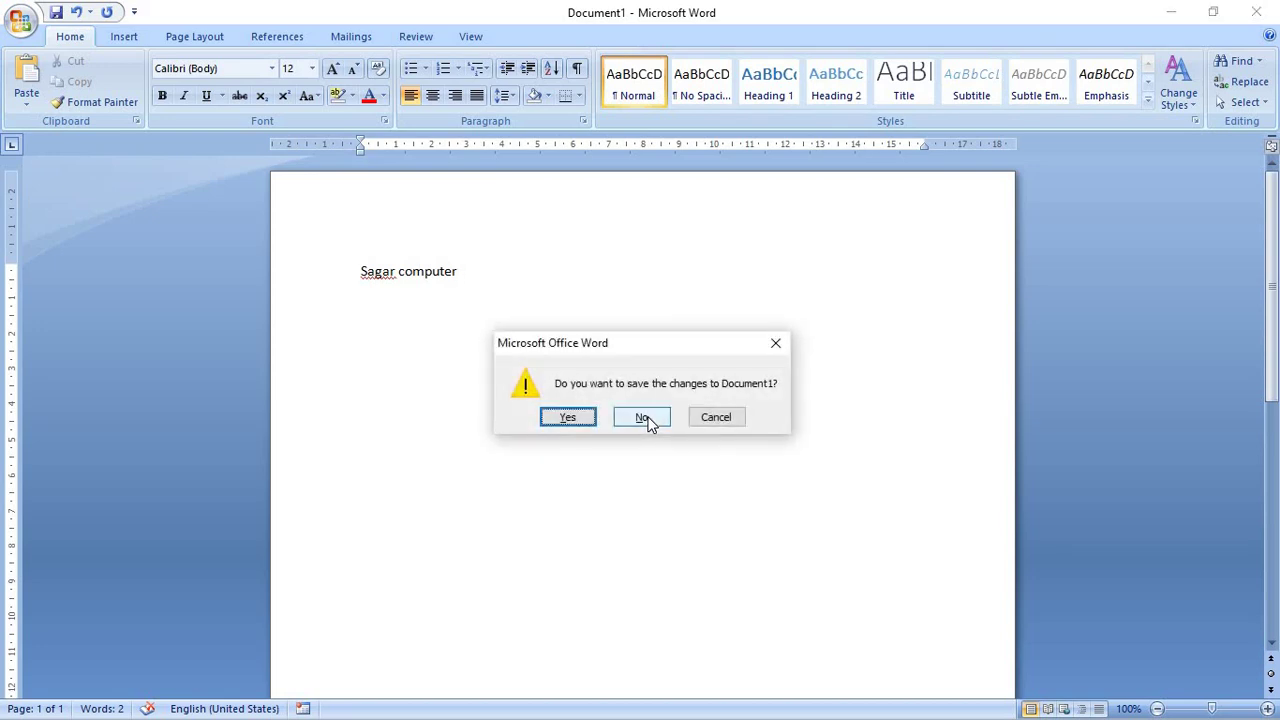
left_click(647, 418)
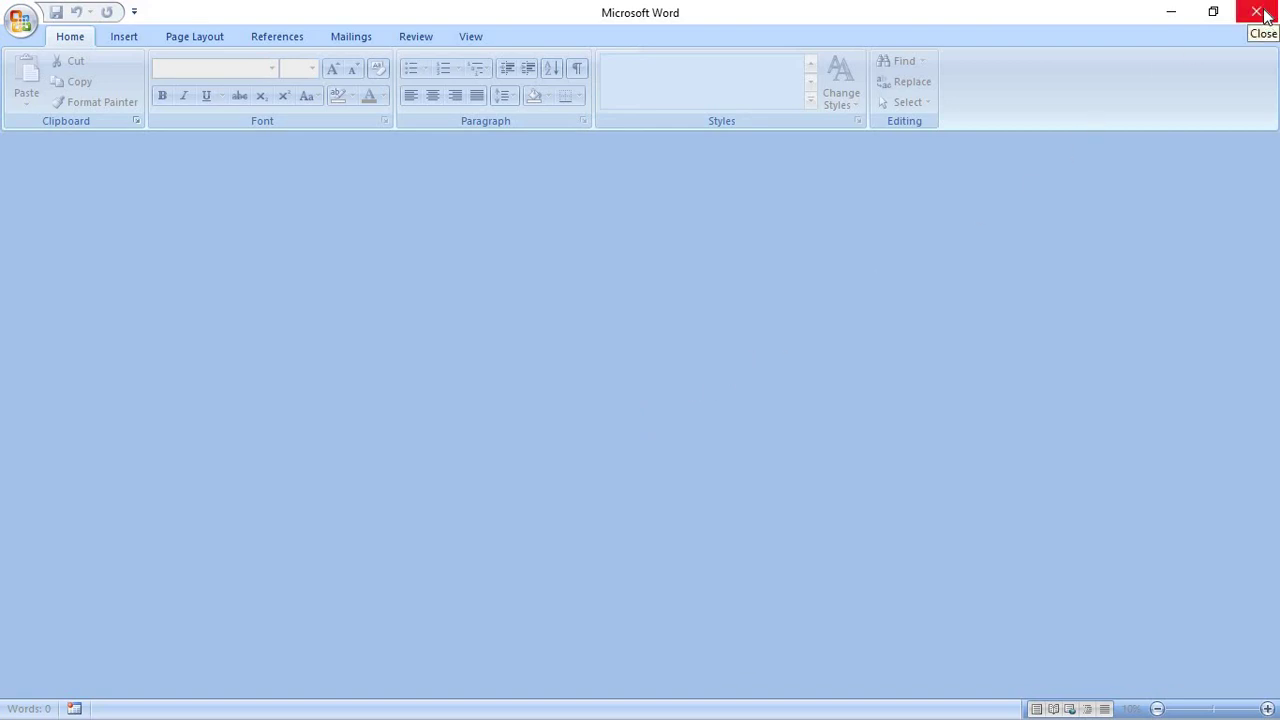
- Choose Exit Word from the Office button menu to quit Word entirely
left_click(34, 32)
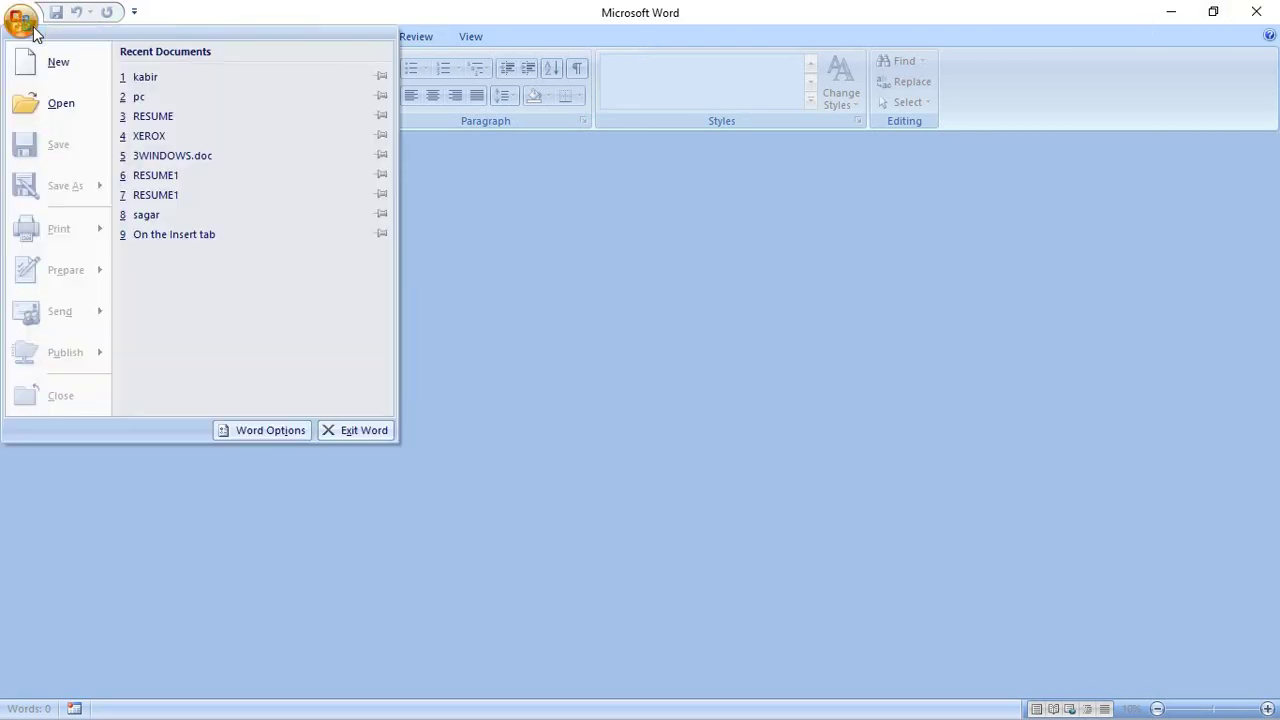
left_click(352, 434)
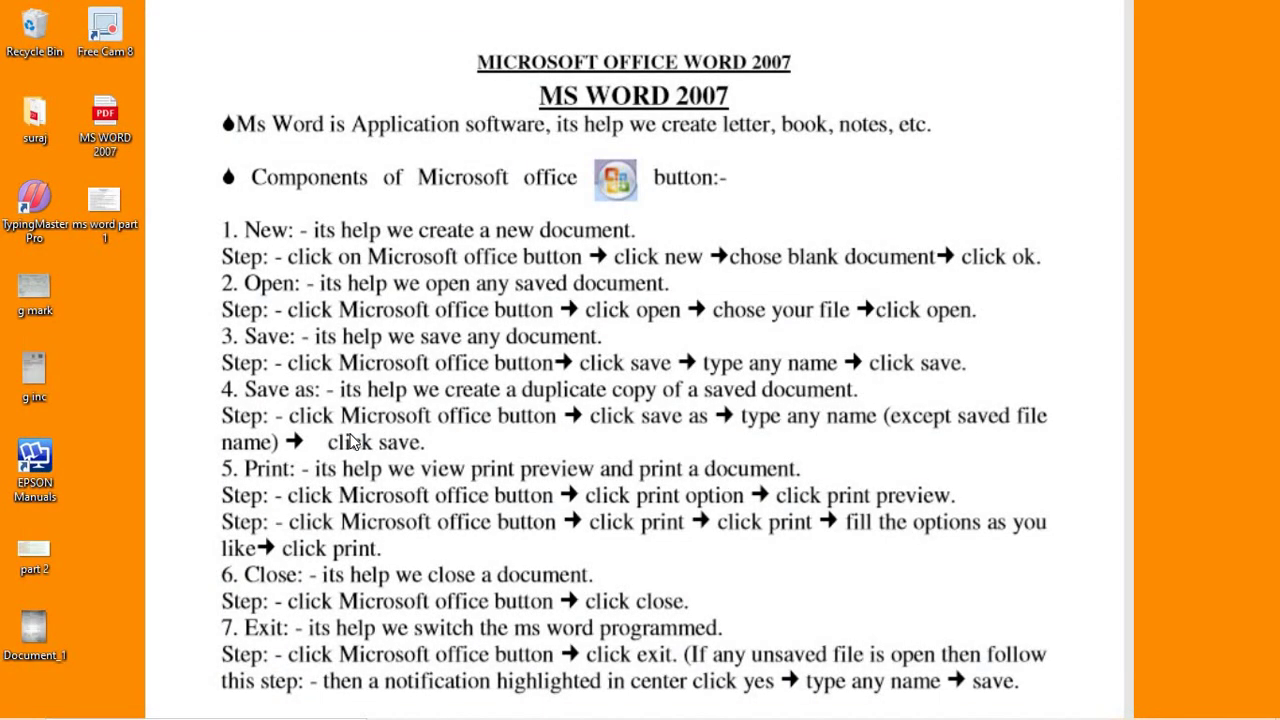